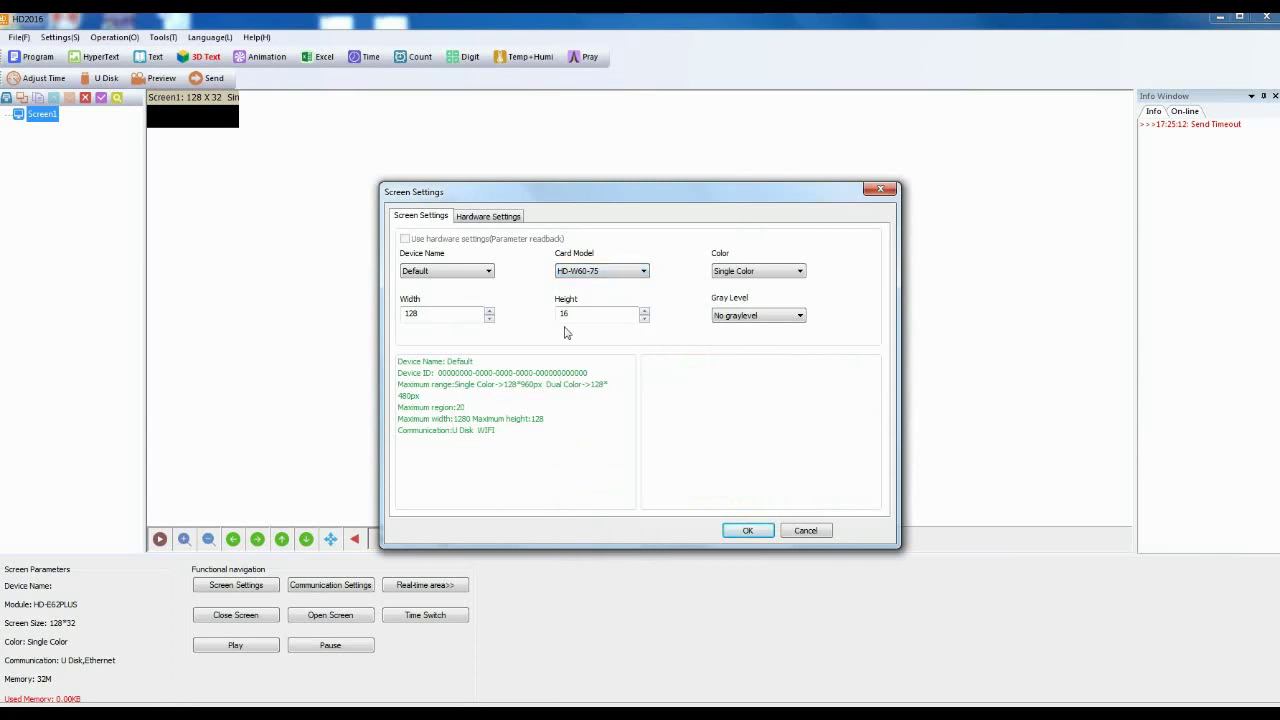
Step: Set the screen's color to Full Color and its gray level to 16 graylevel
left_click(743, 276)
left_click(741, 303)
left_click(750, 316)
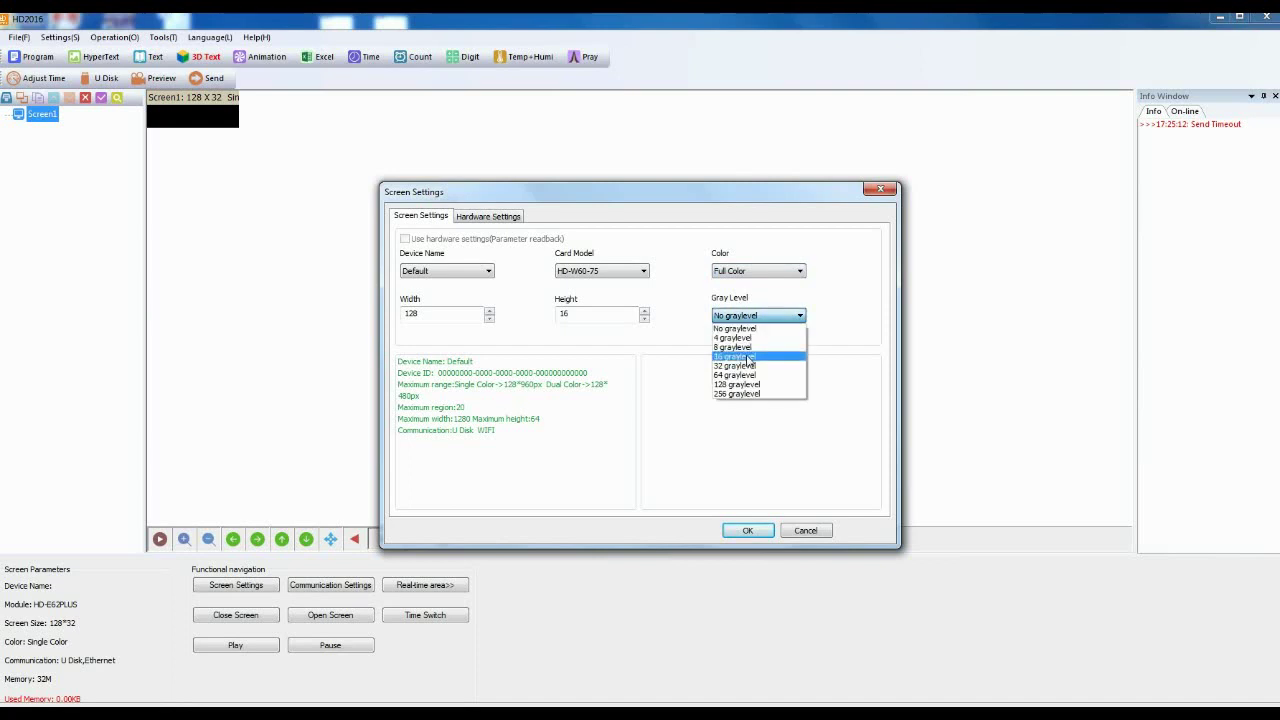
left_click(747, 362)
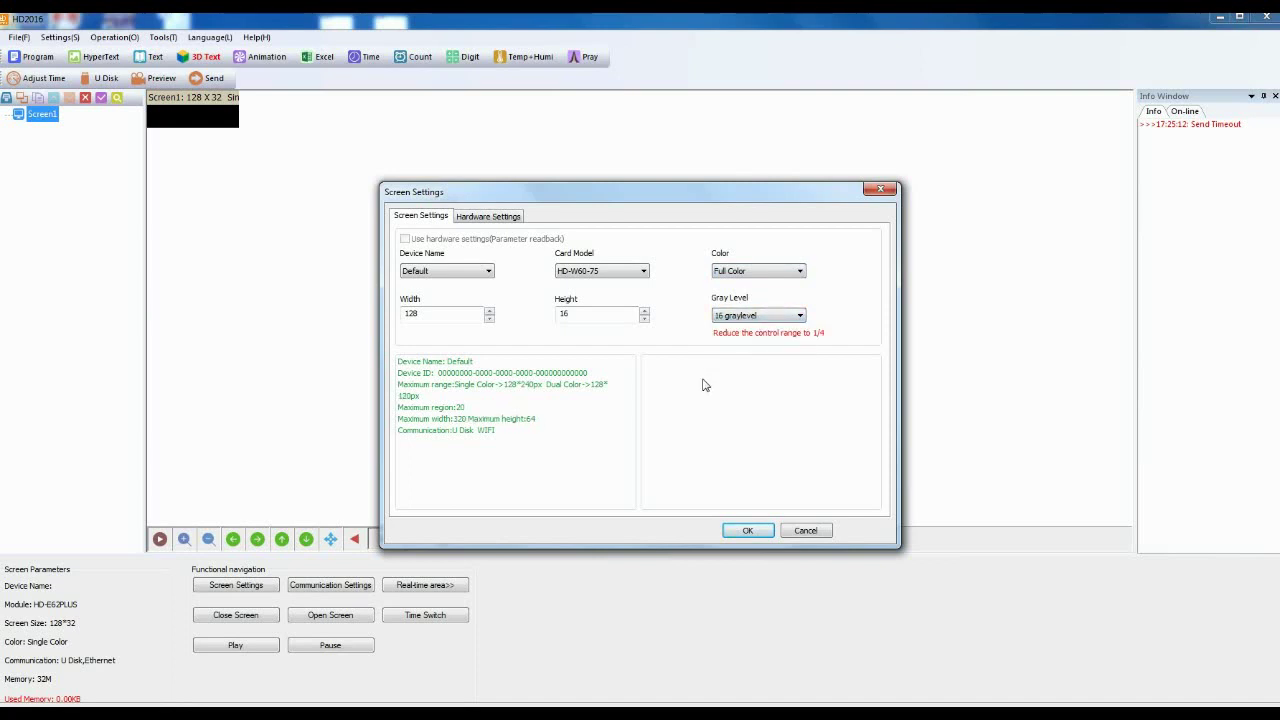
Step: Choose the hardware preset [C40]P10 1R1G1B 1/4S HUB75 32X16[A12] and apply the screen settings
left_click(480, 218)
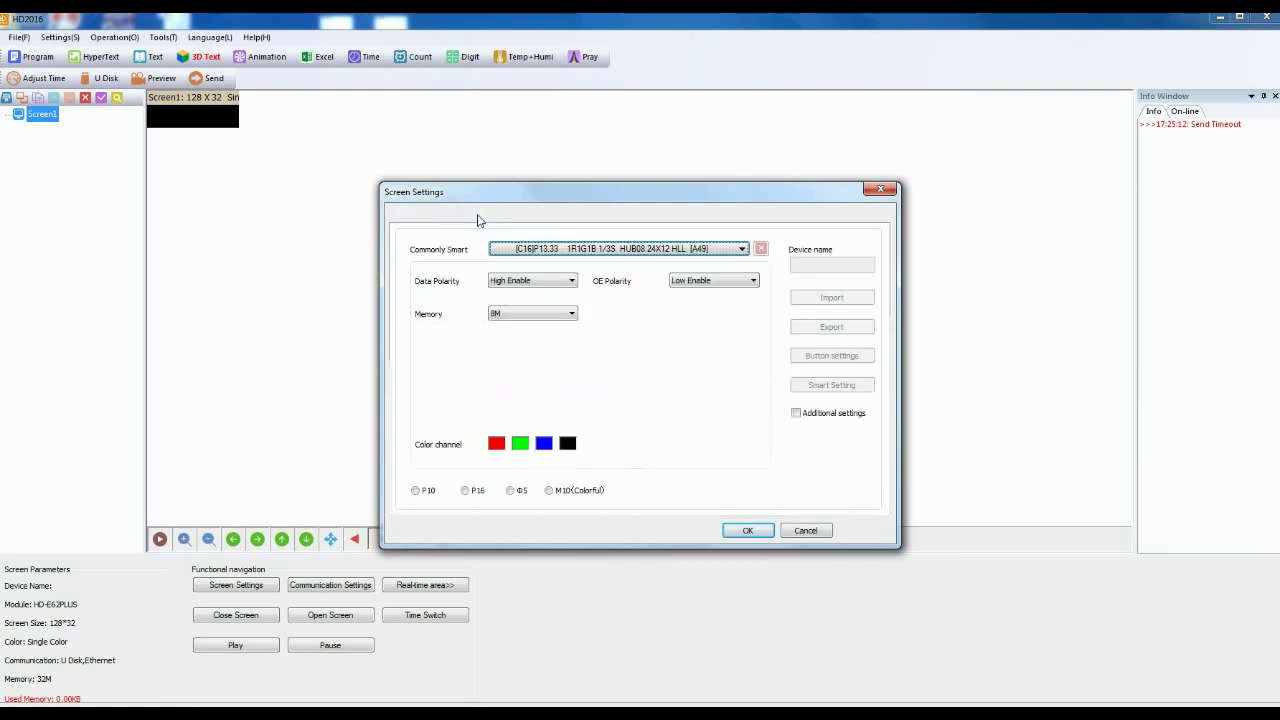
left_click(512, 254)
scroll(529, 368, "down", 8)
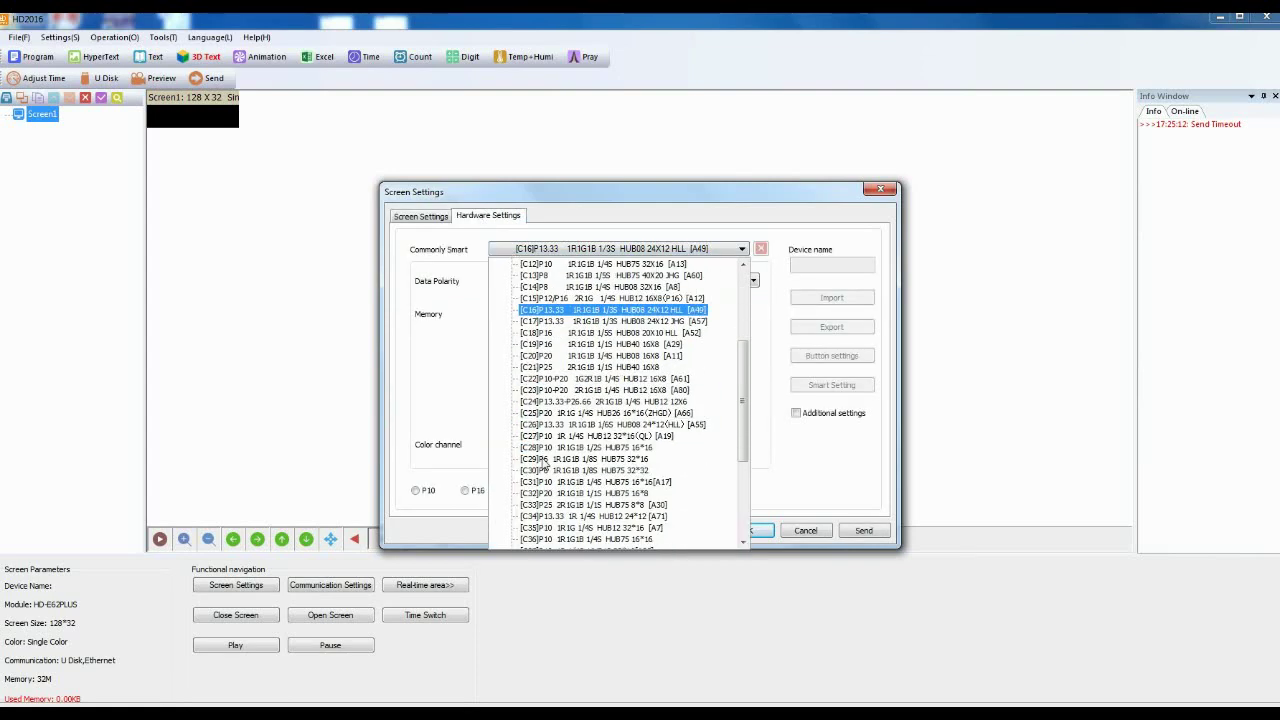
scroll(543, 468, "down", 1)
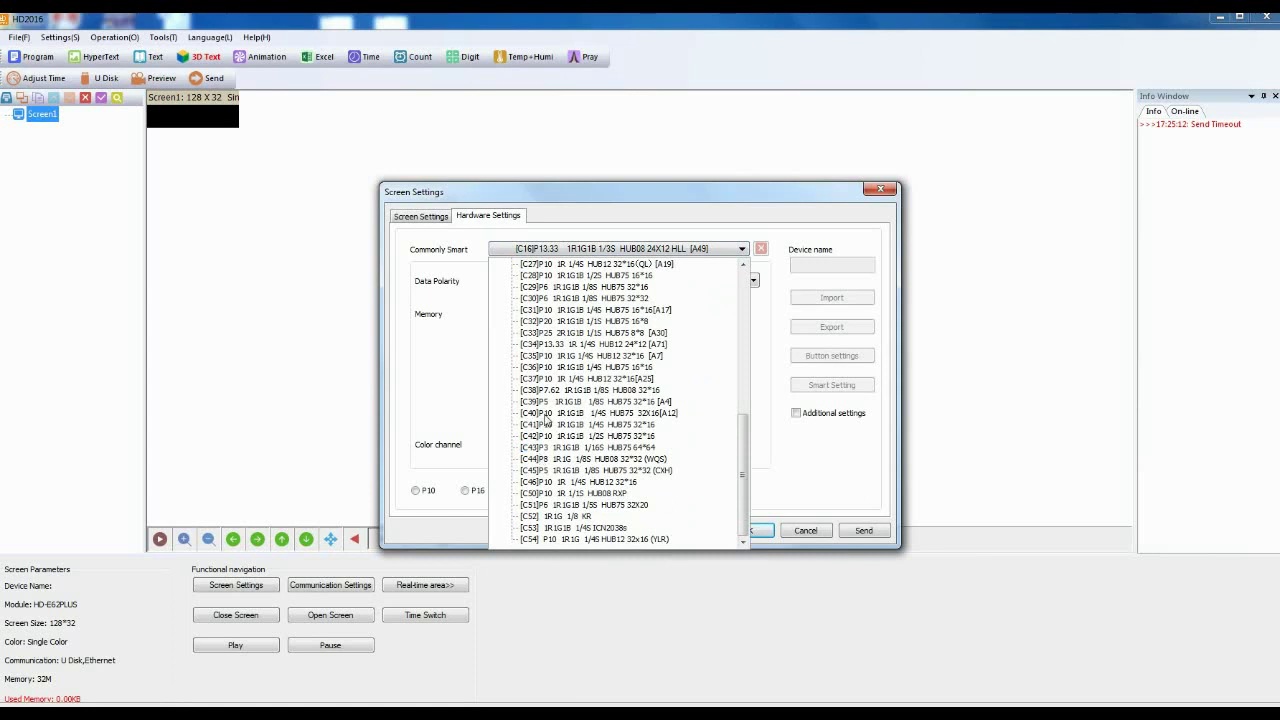
left_click(547, 414)
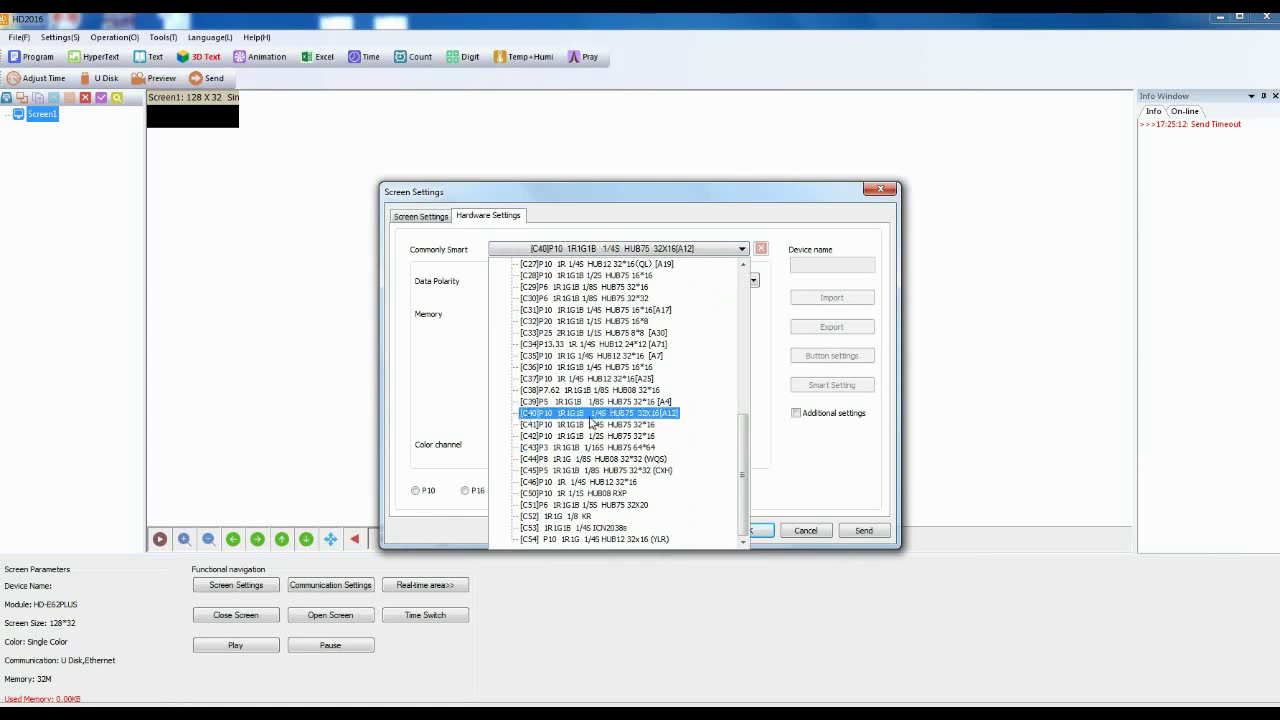
left_click(428, 220)
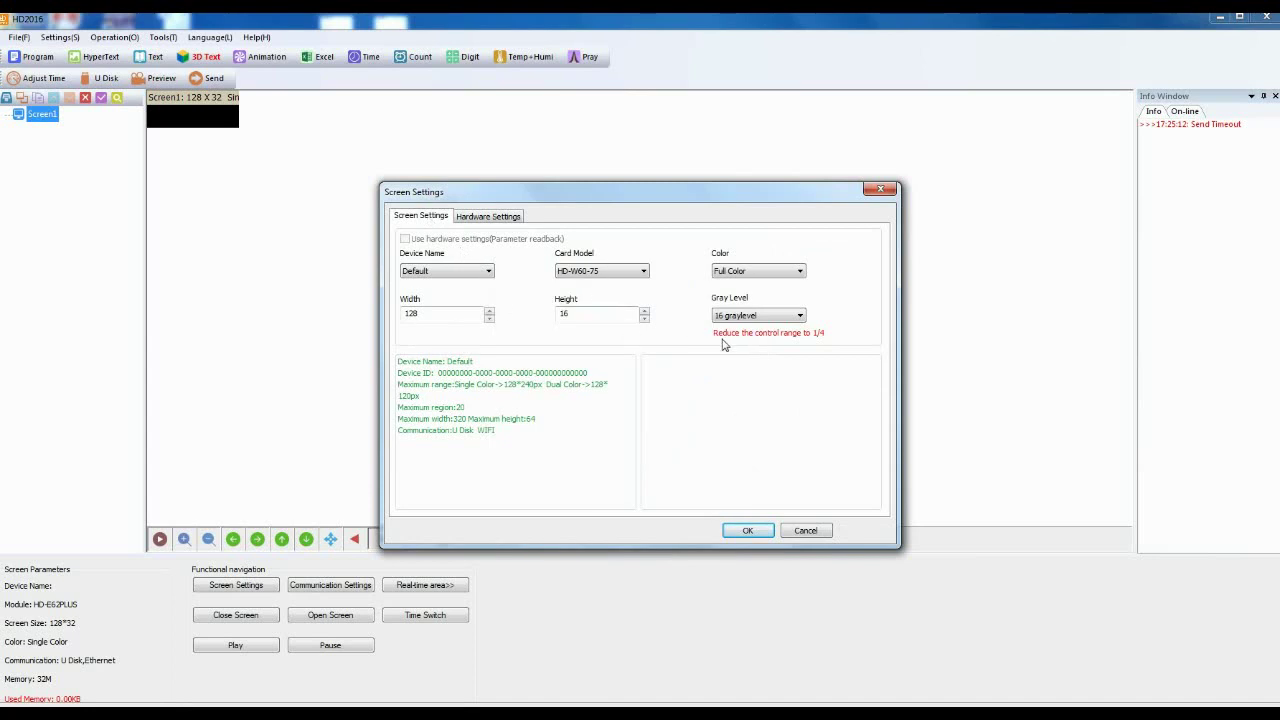
left_click(490, 216)
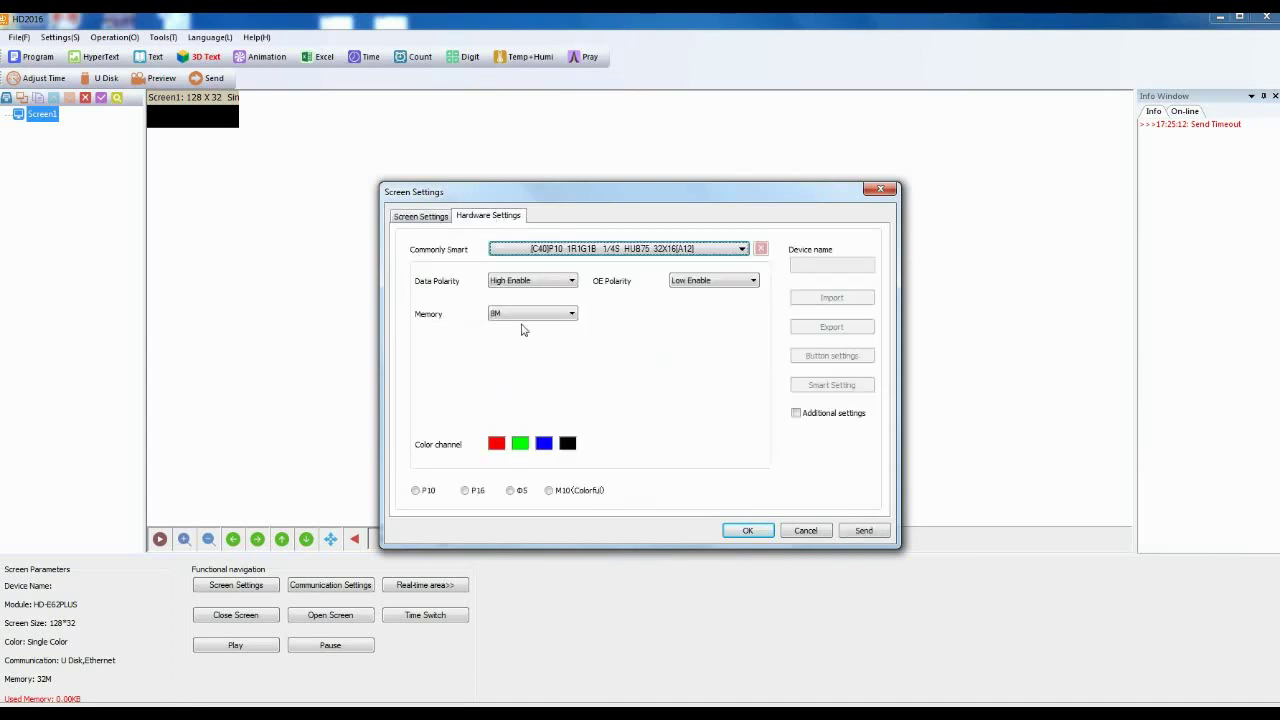
left_click(543, 250)
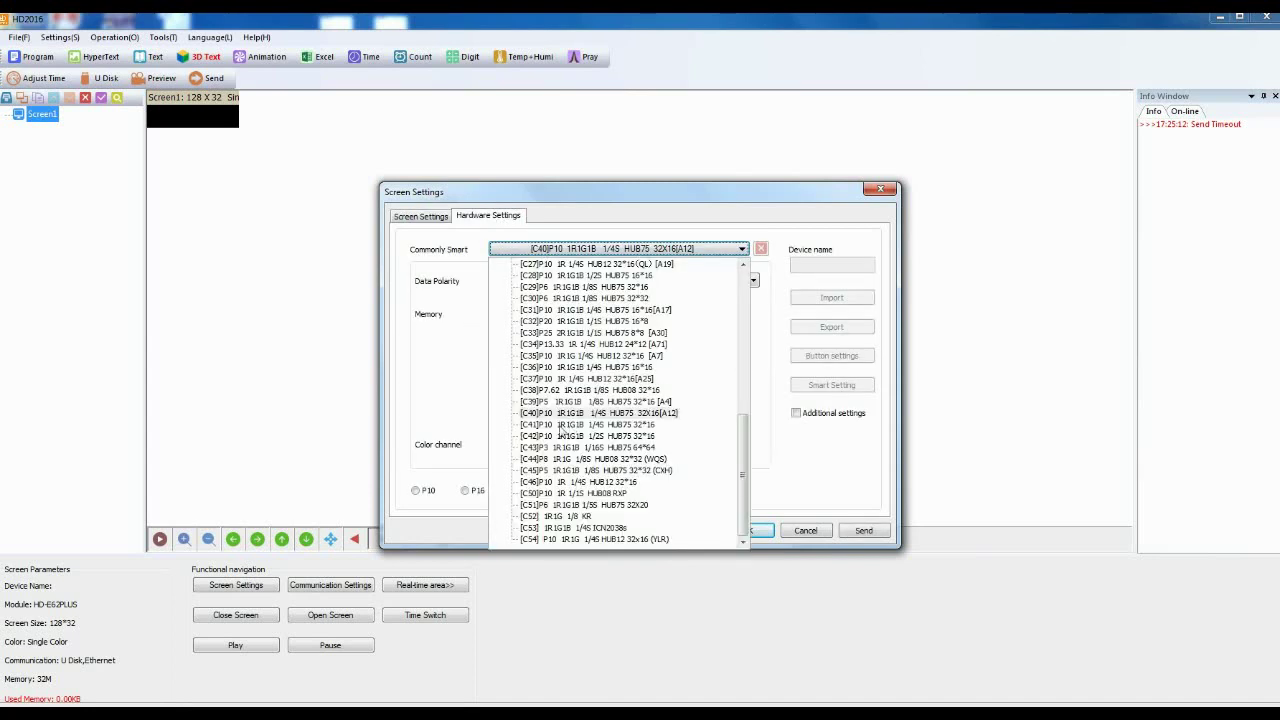
left_click(548, 413)
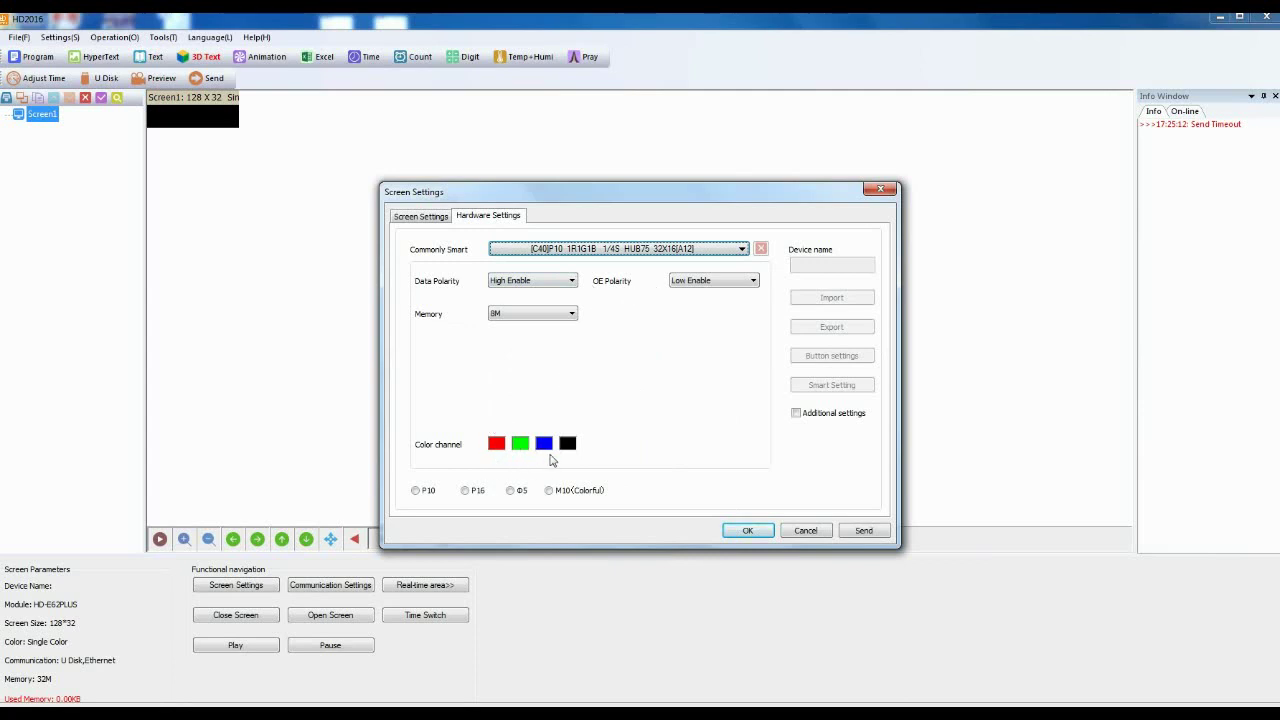
left_click(741, 531)
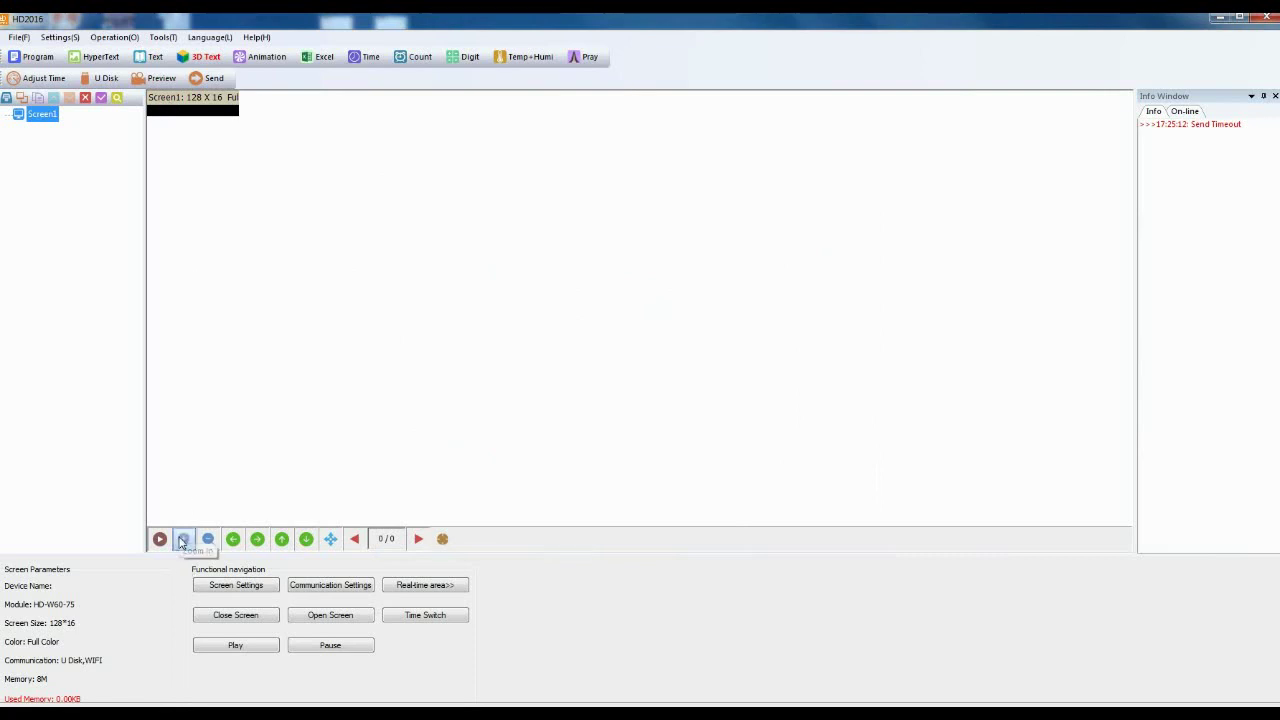
Step: Add a program with a text region and enlarge the region to 128 by 16 to fill the screen
left_click(183, 539)
left_click(183, 539)
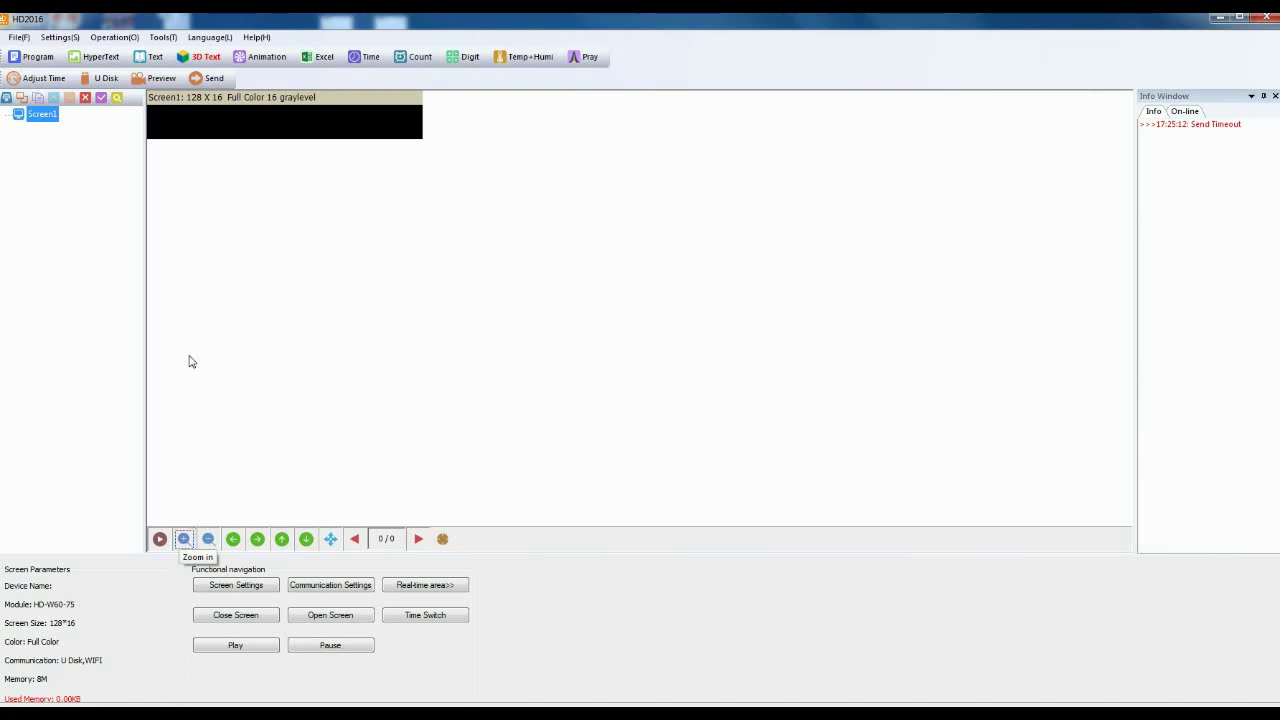
left_click(32, 56)
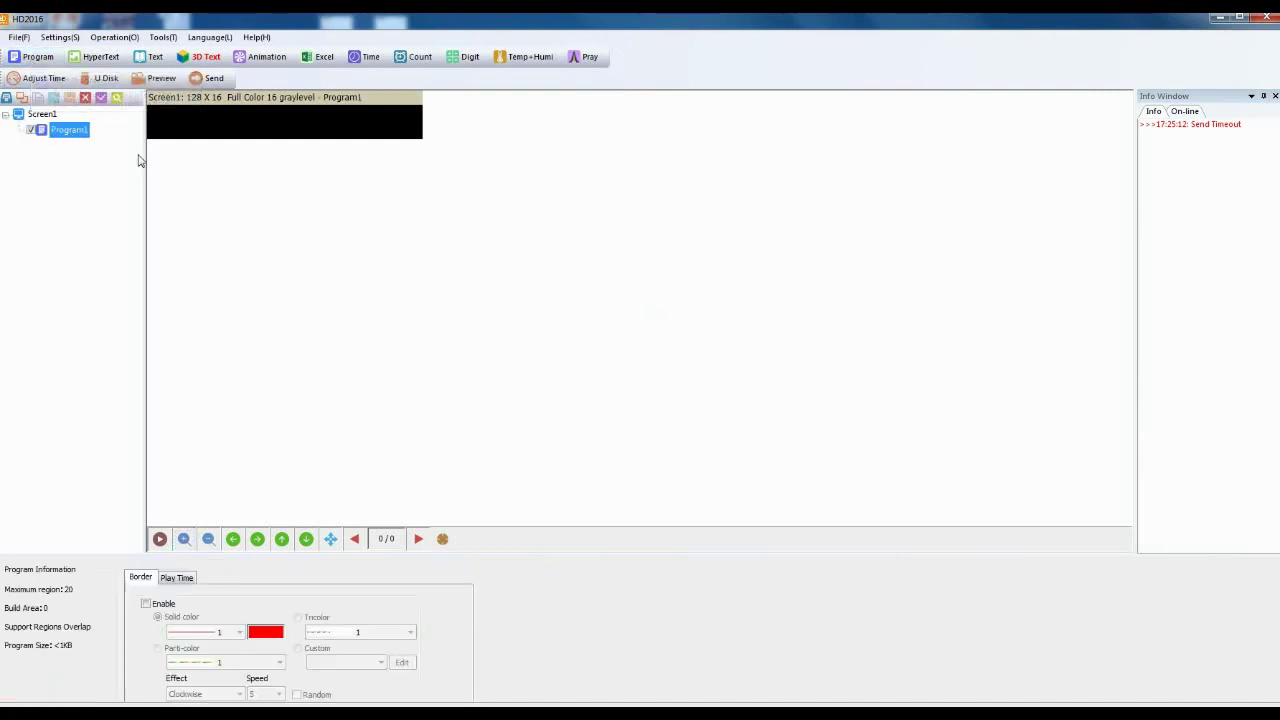
left_click(150, 56)
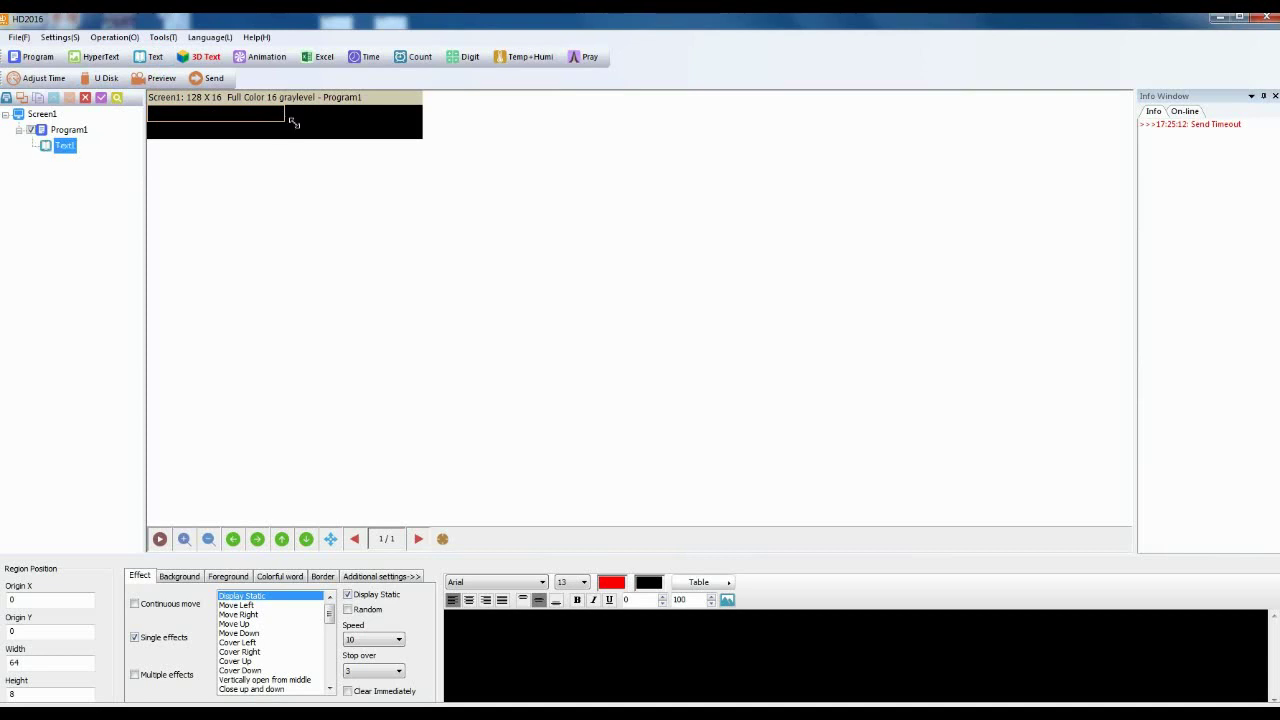
left_click_drag(291, 120, 429, 146)
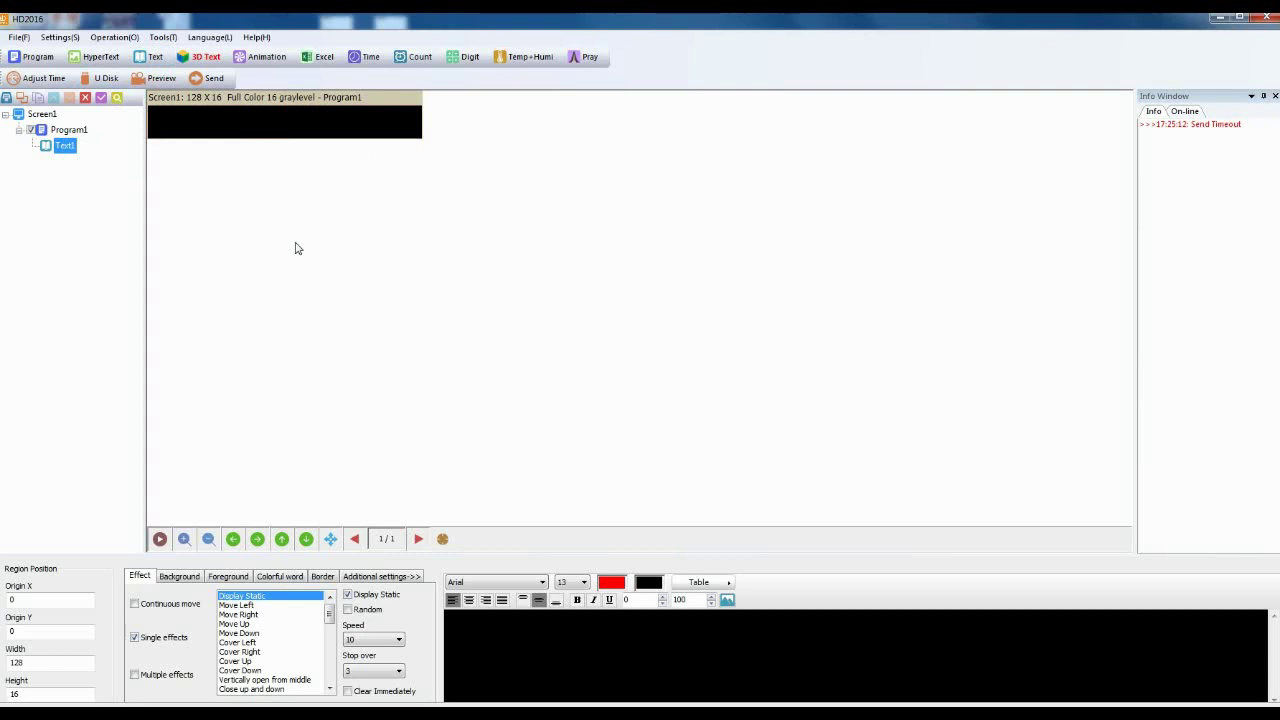
Step: Enter "Androiderode.com" as the region's text and make it bold
left_click(454, 626)
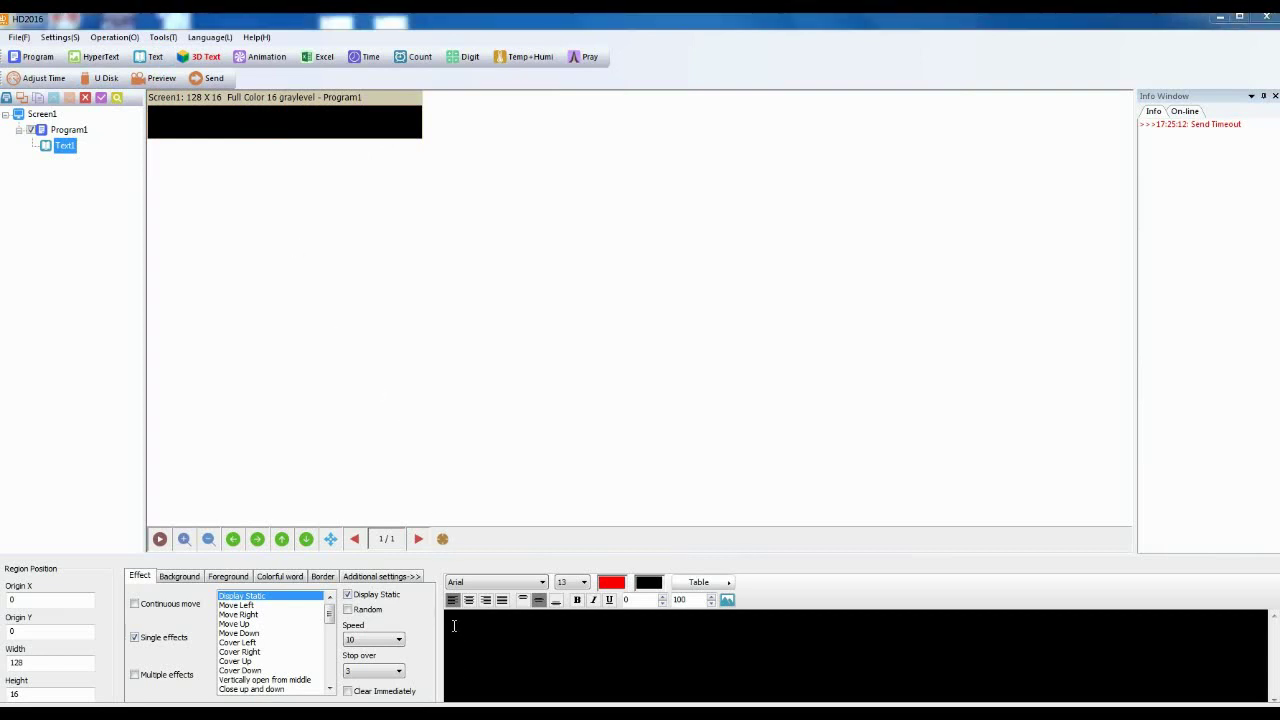
type("Androiderode co")
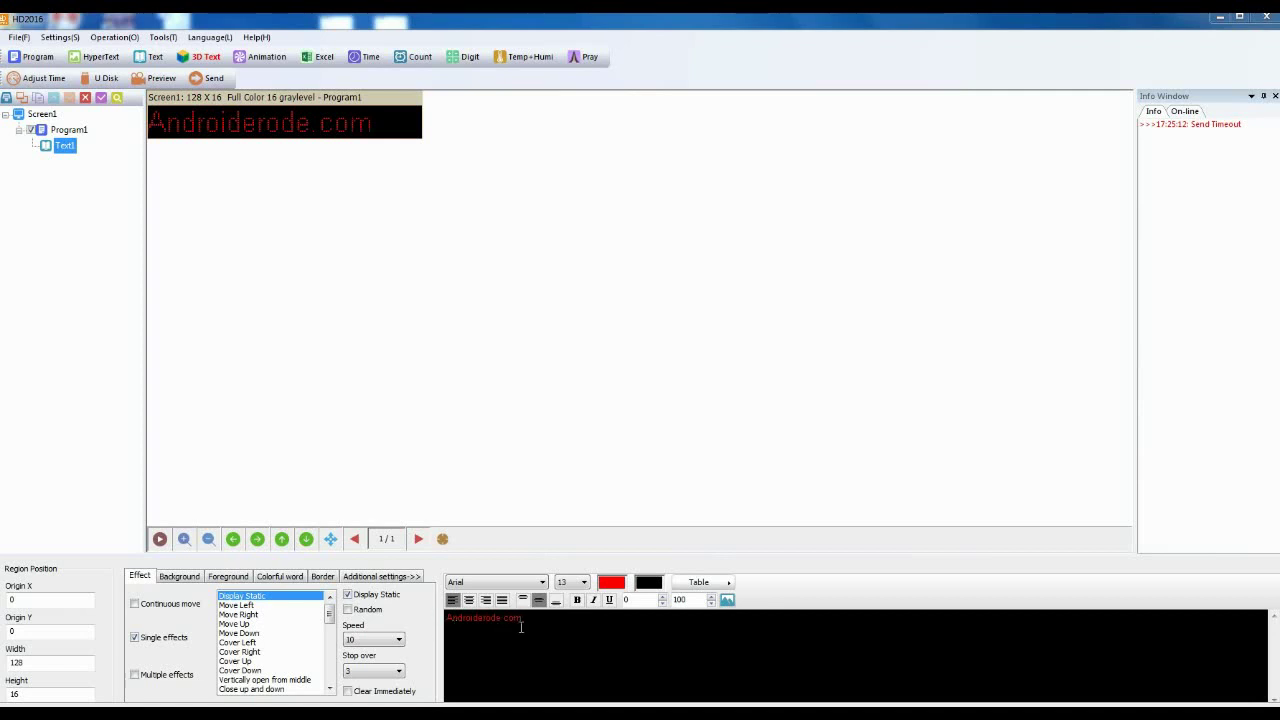
left_click_drag(524, 620, 447, 618)
left_click(577, 600)
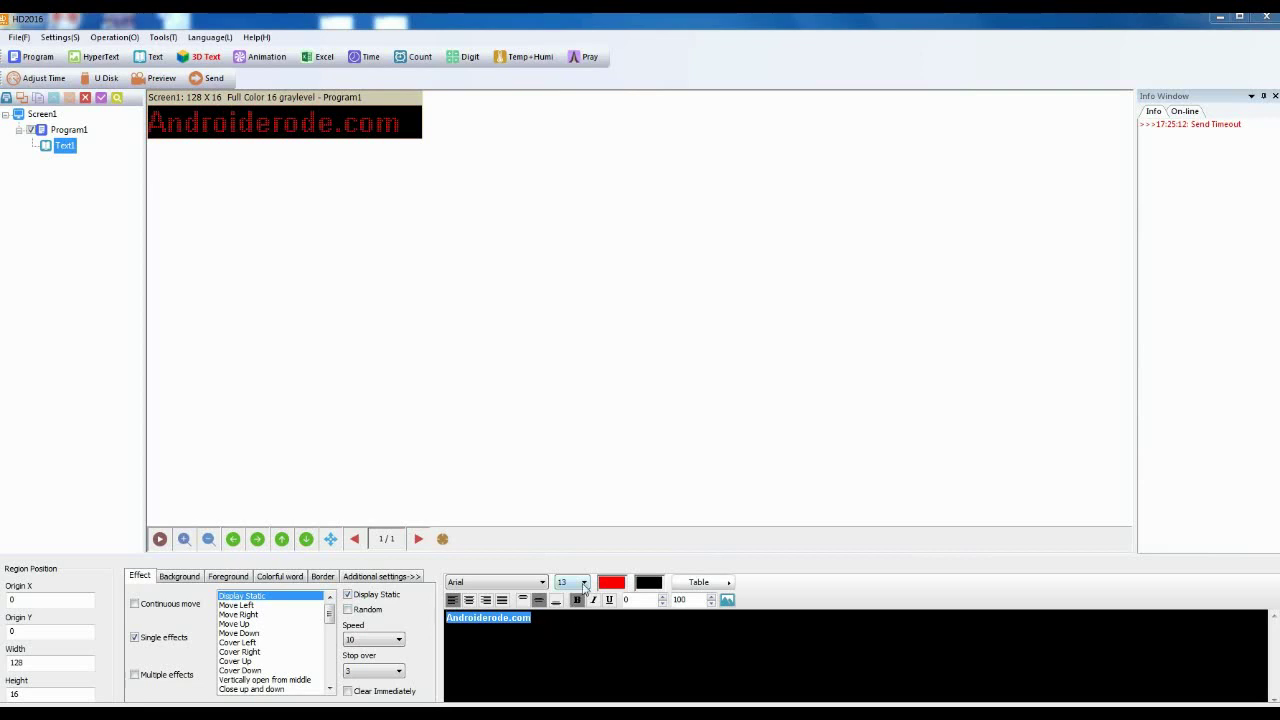
Step: Try font sizes 15 and 14 on the bold text and set it back to 13
left_click(584, 584)
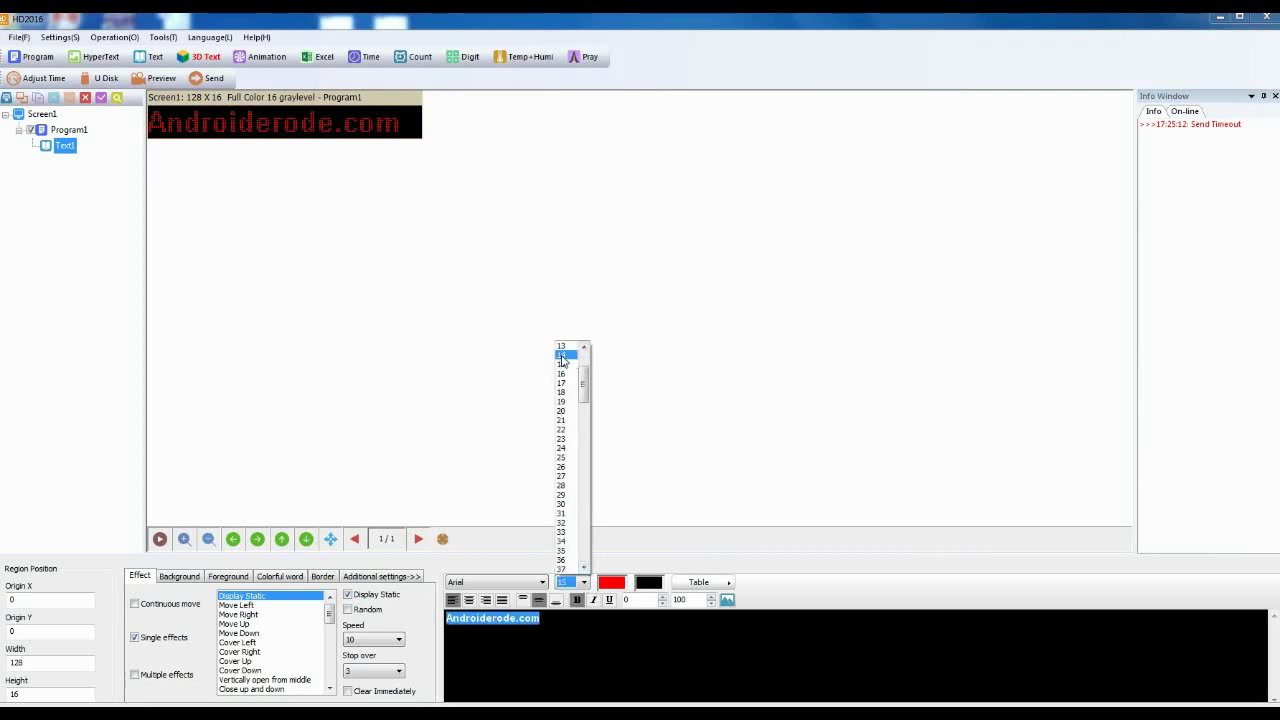
left_click(562, 362)
left_click(584, 583)
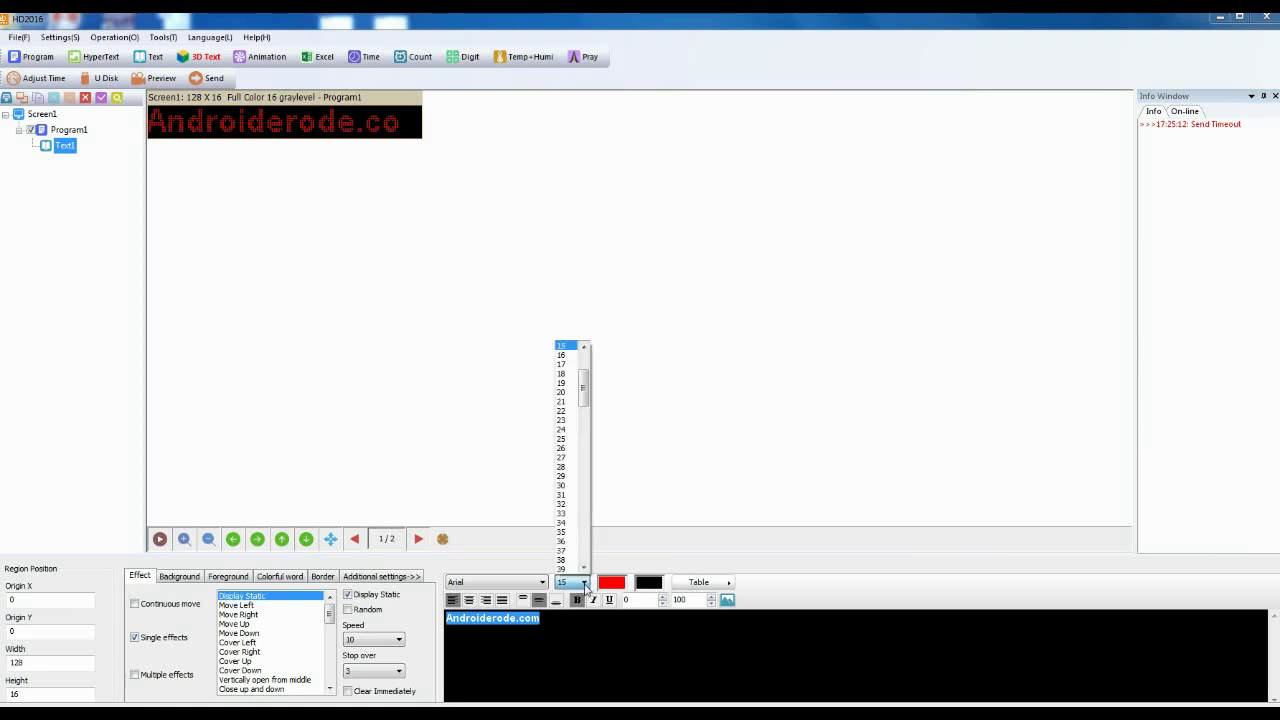
left_click(584, 346)
left_click(584, 346)
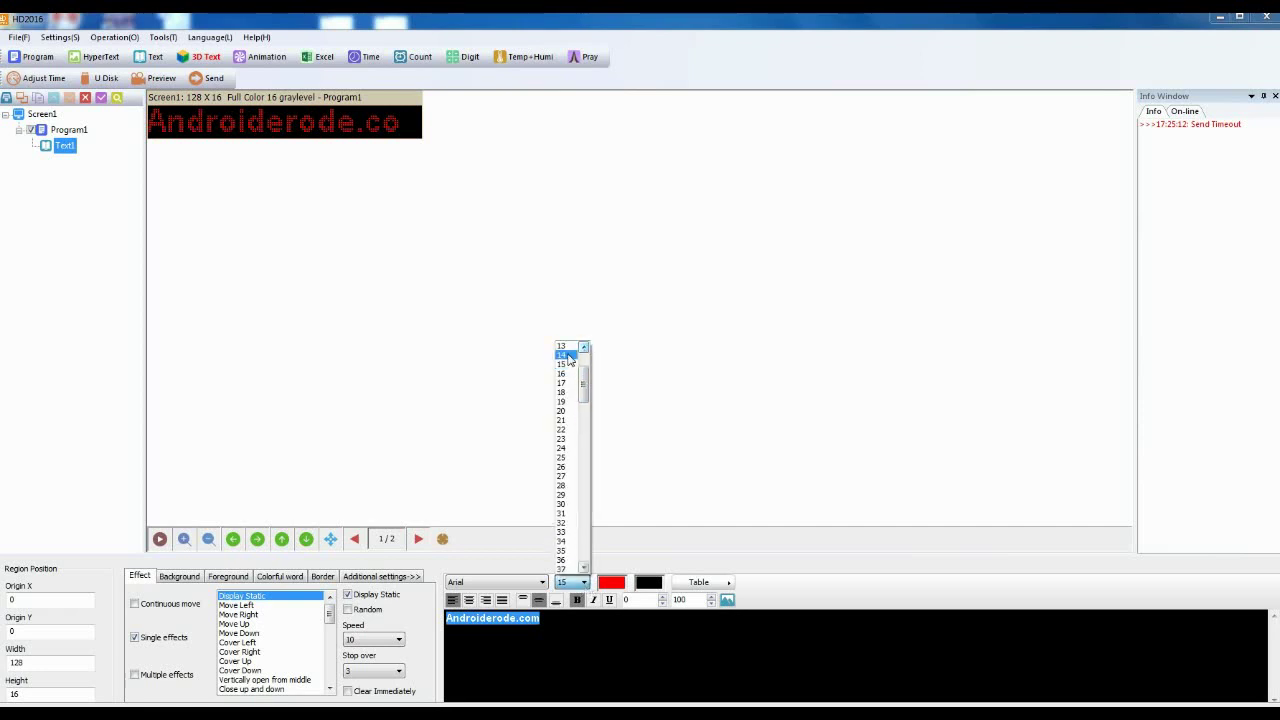
left_click(567, 356)
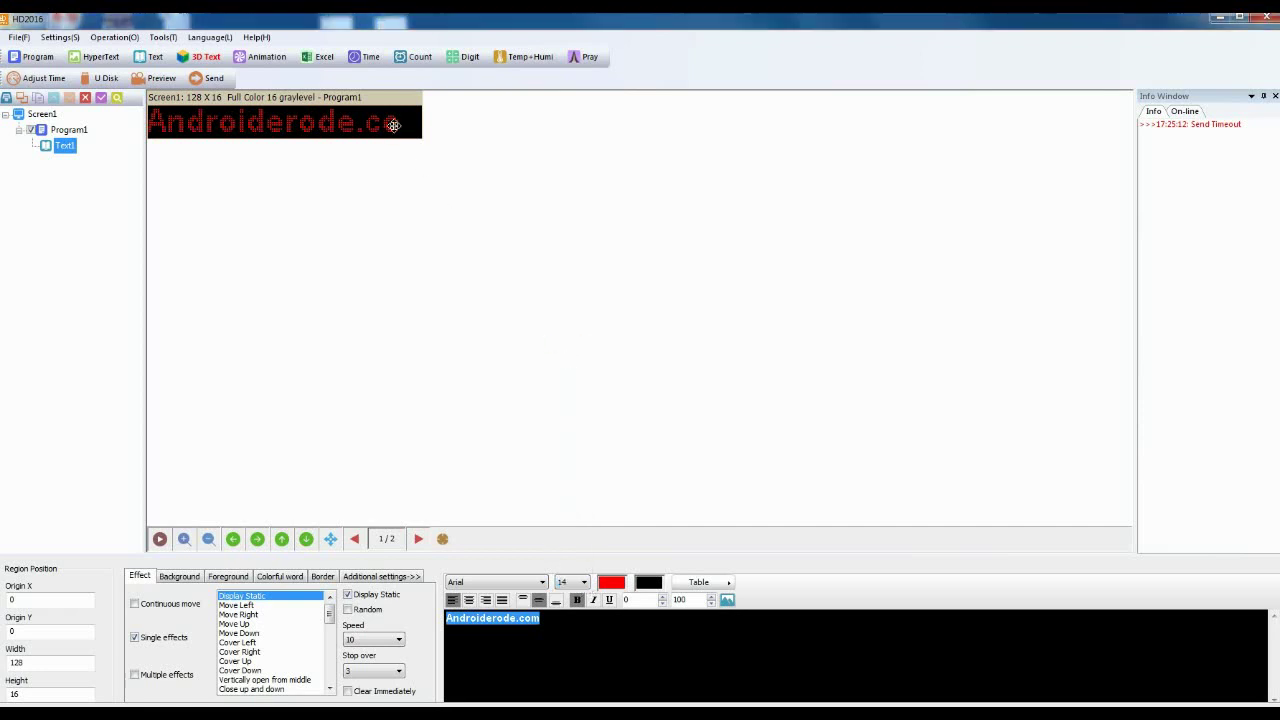
left_click(571, 582)
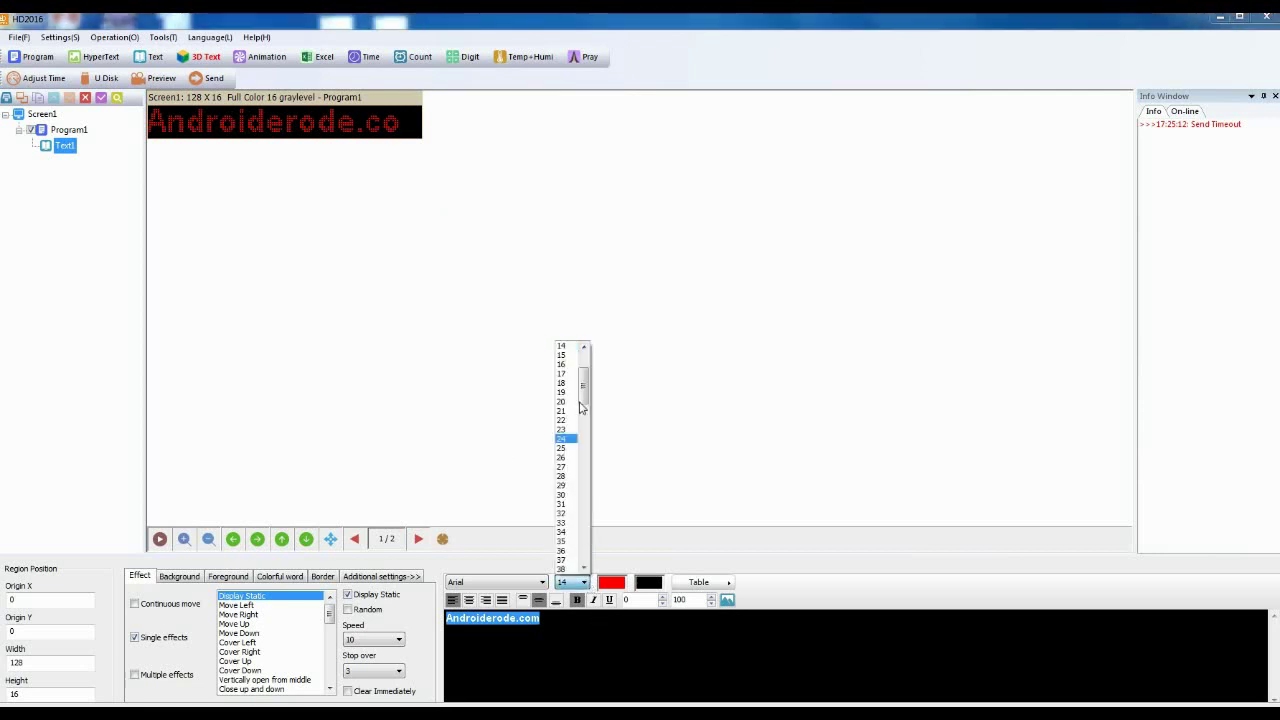
left_click_drag(585, 380, 586, 373)
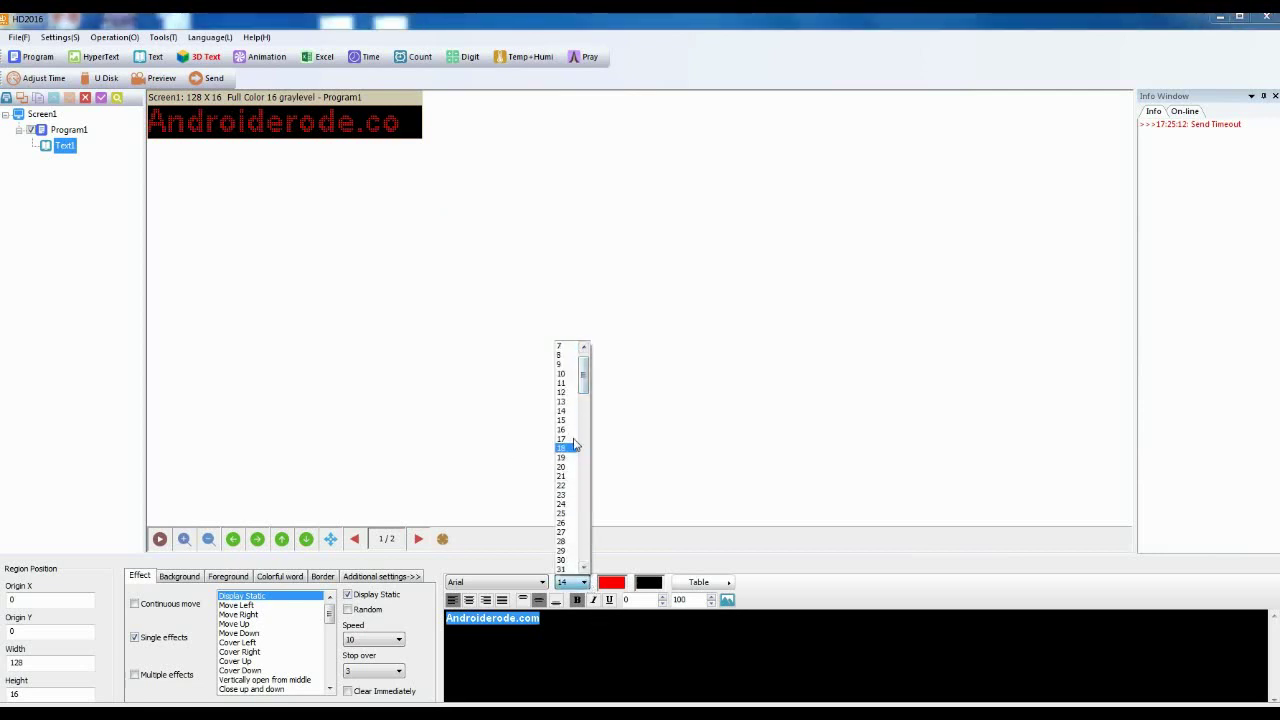
left_click(571, 401)
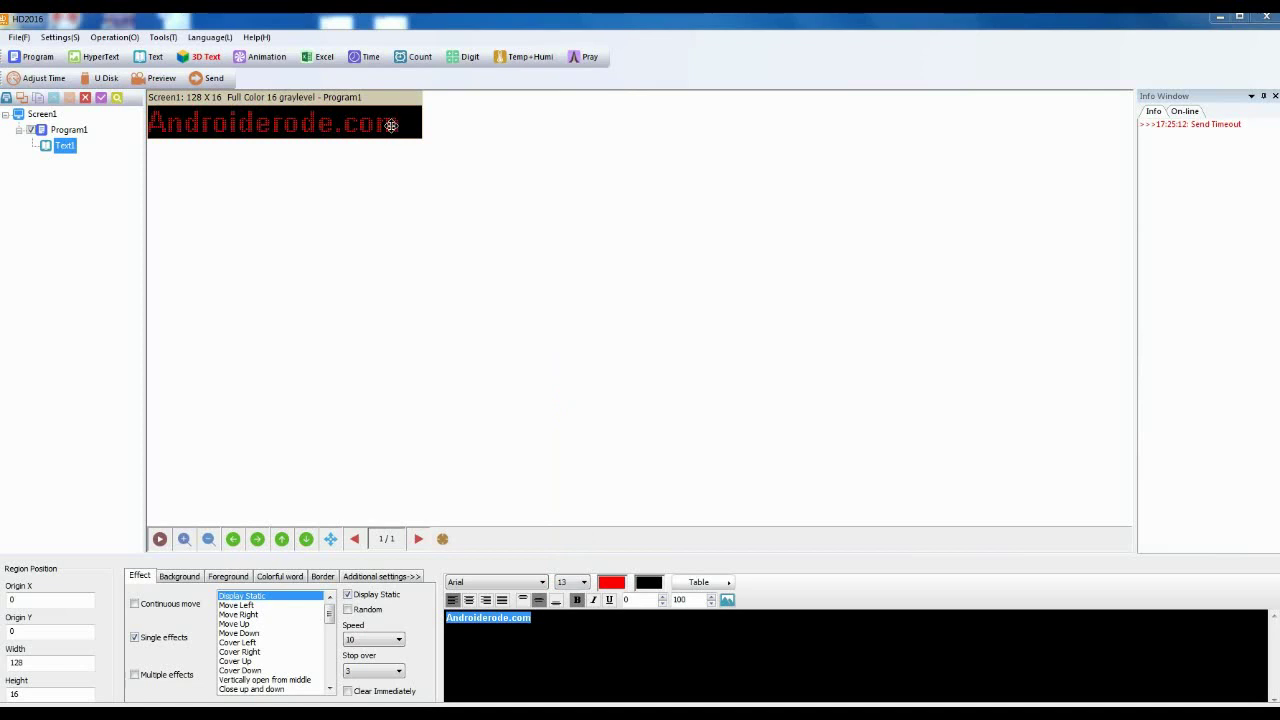
Step: Insert a space before the text and color the "Android" part bright green
left_click(447, 621)
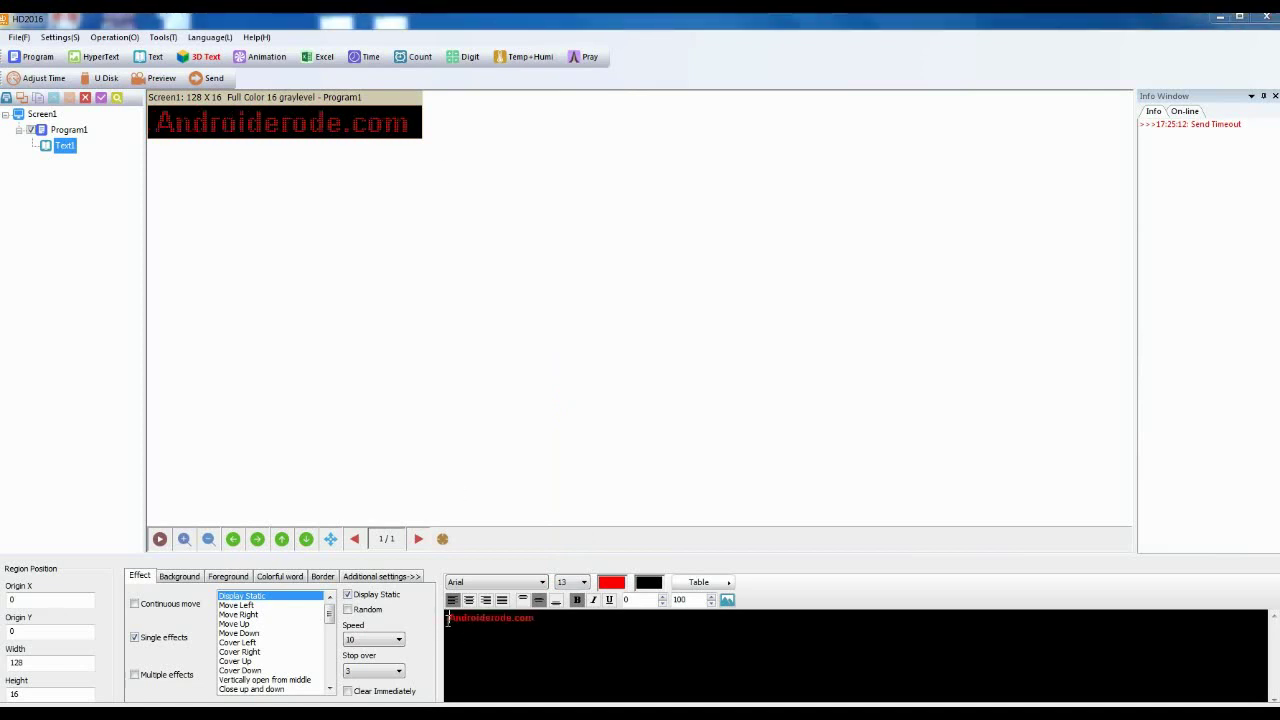
left_click(554, 634)
left_click_drag(486, 620, 448, 620)
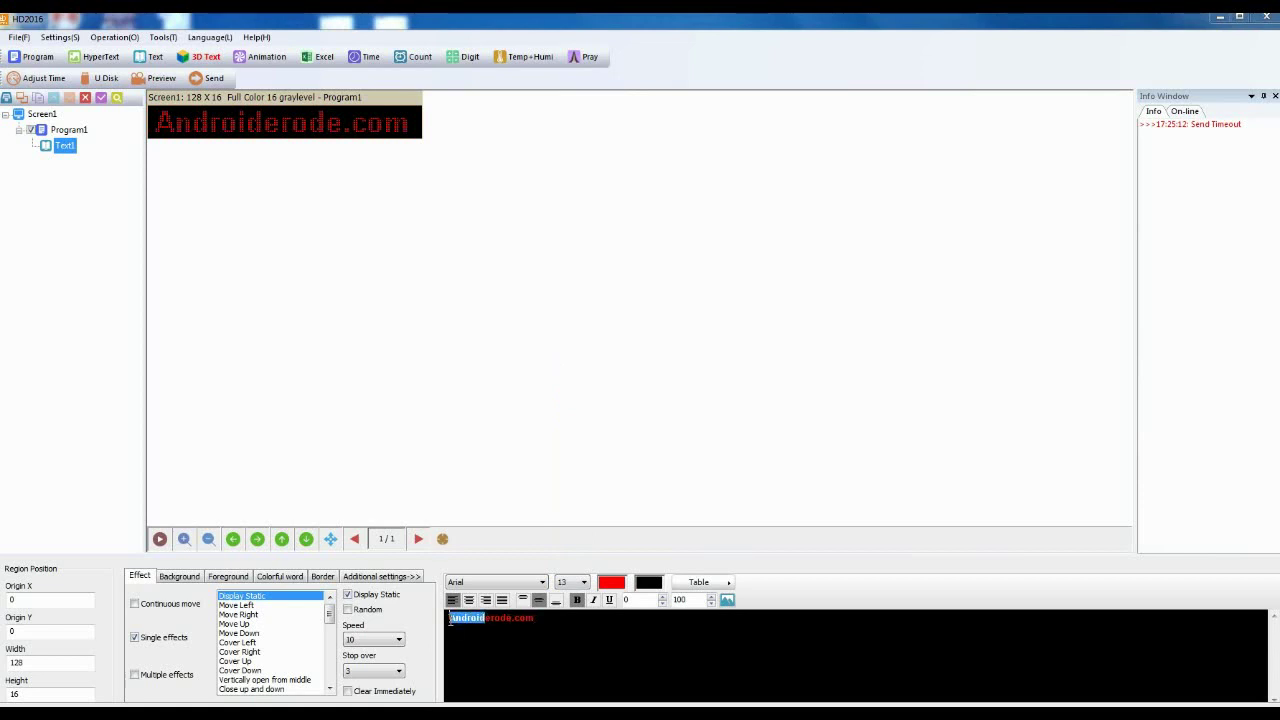
left_click(611, 585)
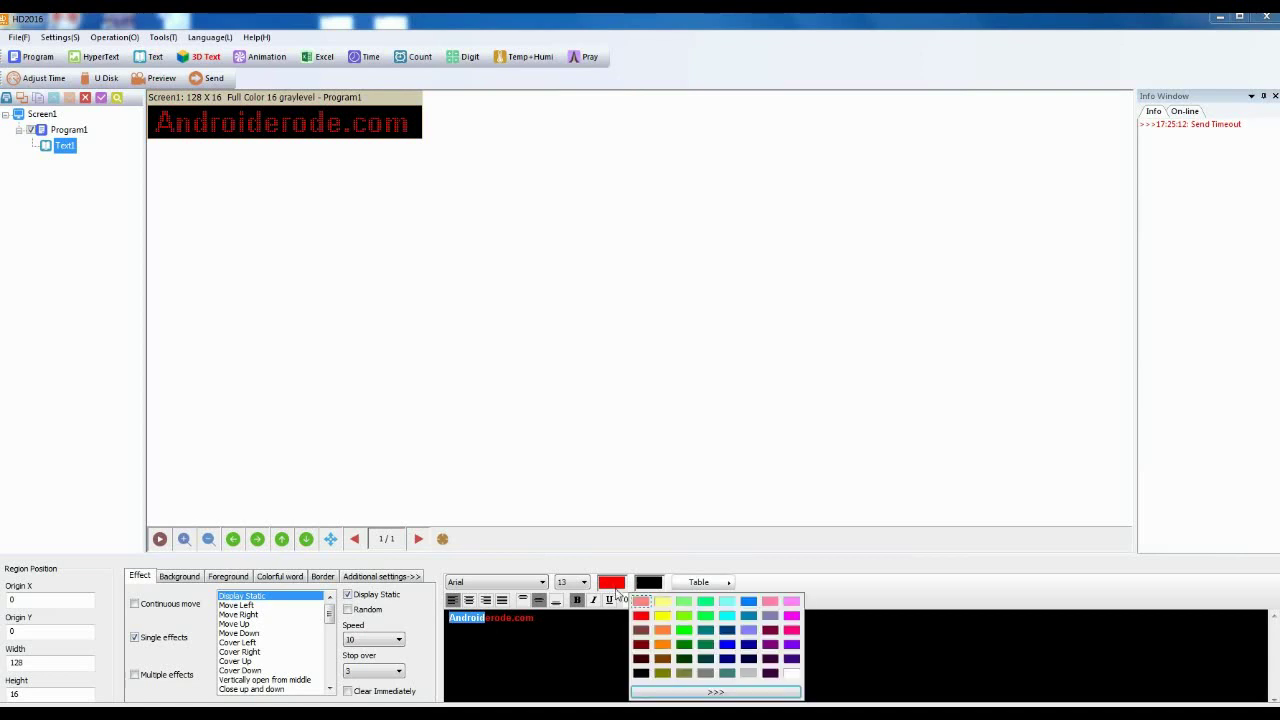
left_click(706, 615)
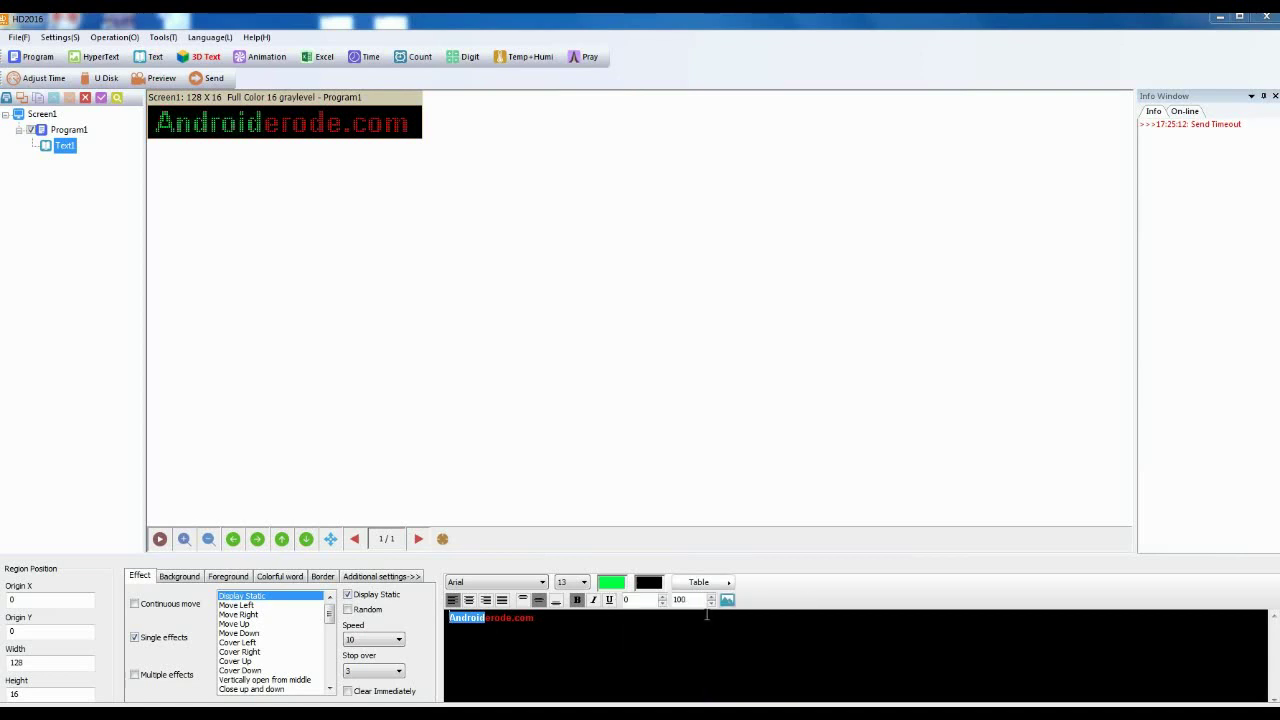
Step: Color the "erode" part of the text magenta
left_click(481, 632)
left_click_drag(513, 620, 487, 623)
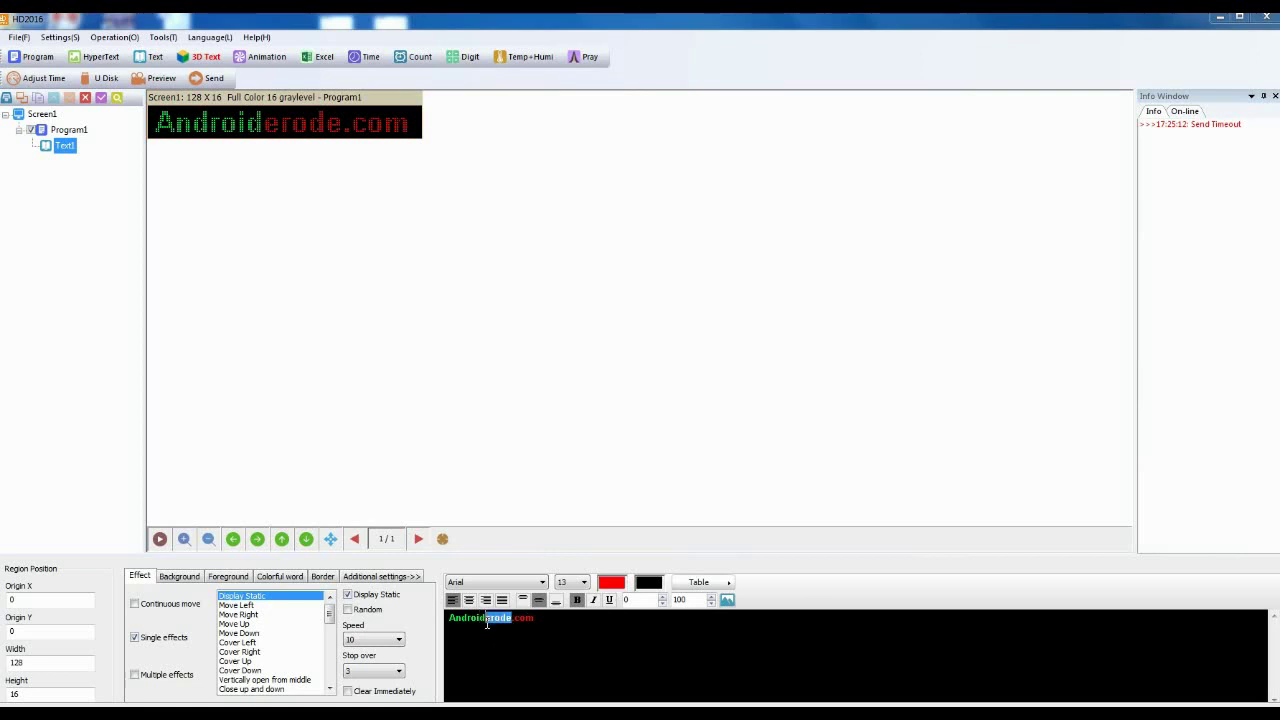
left_click(610, 586)
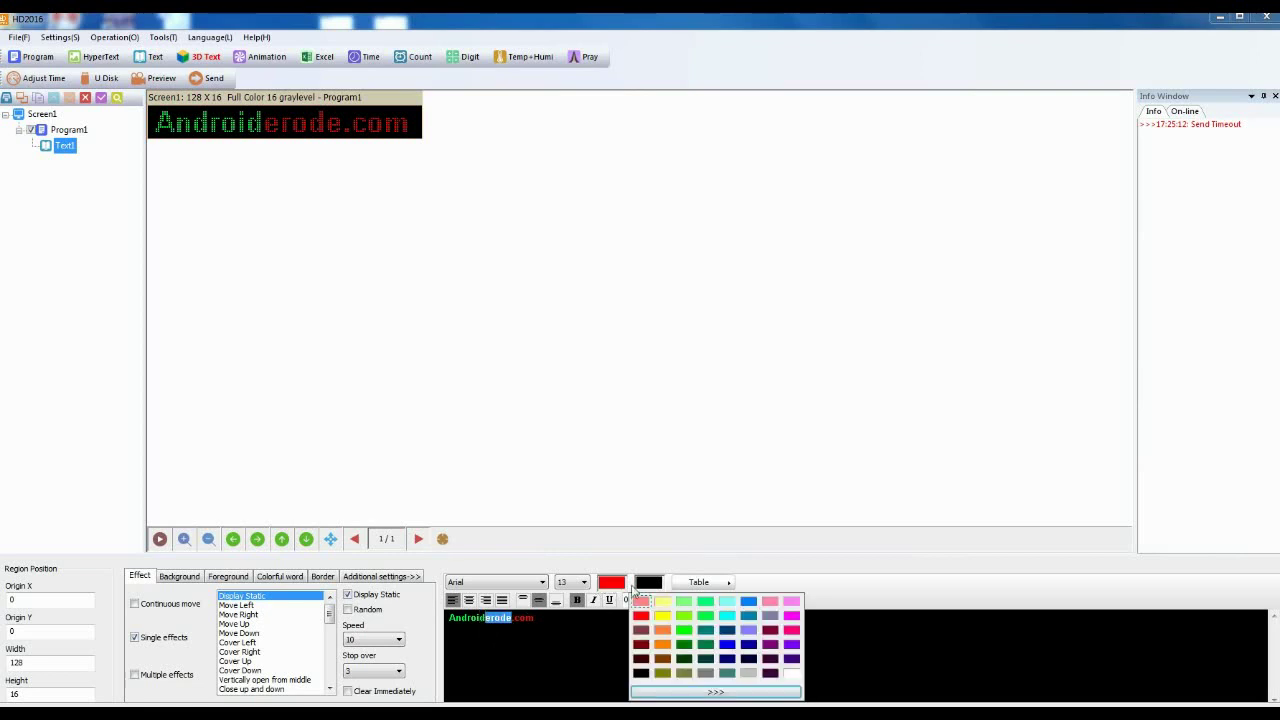
left_click(791, 616)
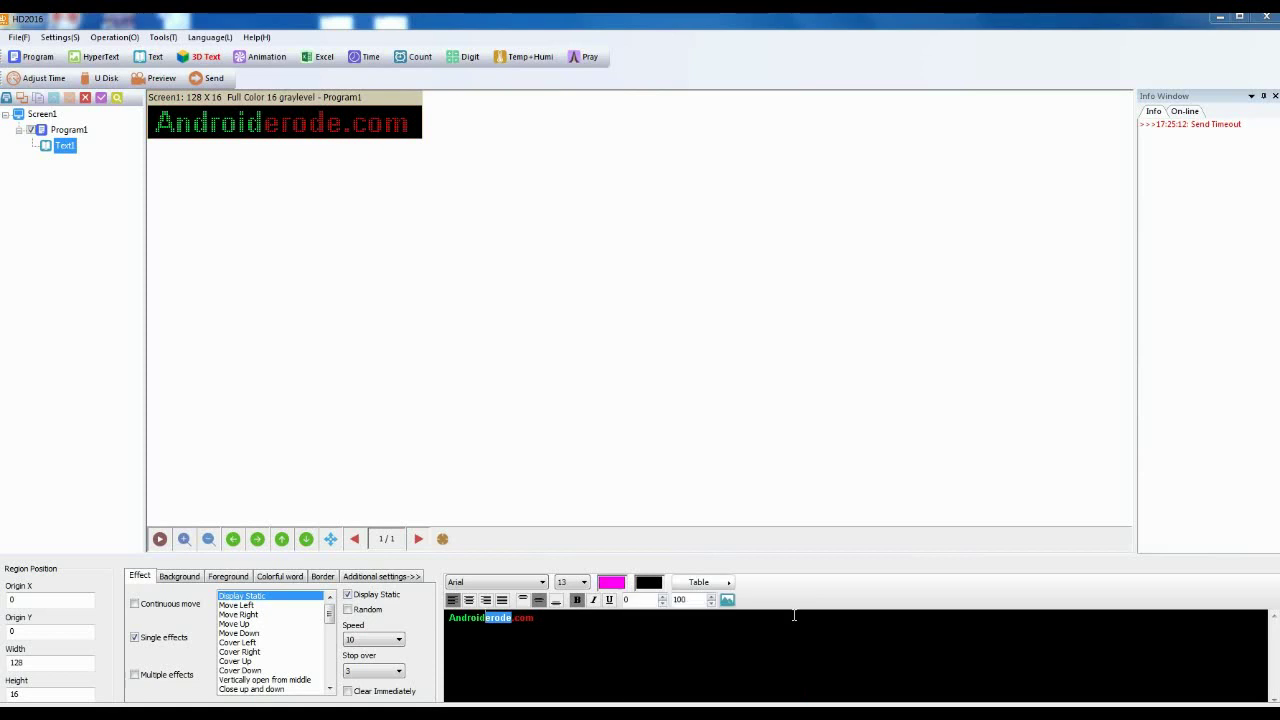
Step: Color the "com" ending of the text yellow
left_click(572, 627)
left_click_drag(537, 617, 521, 621)
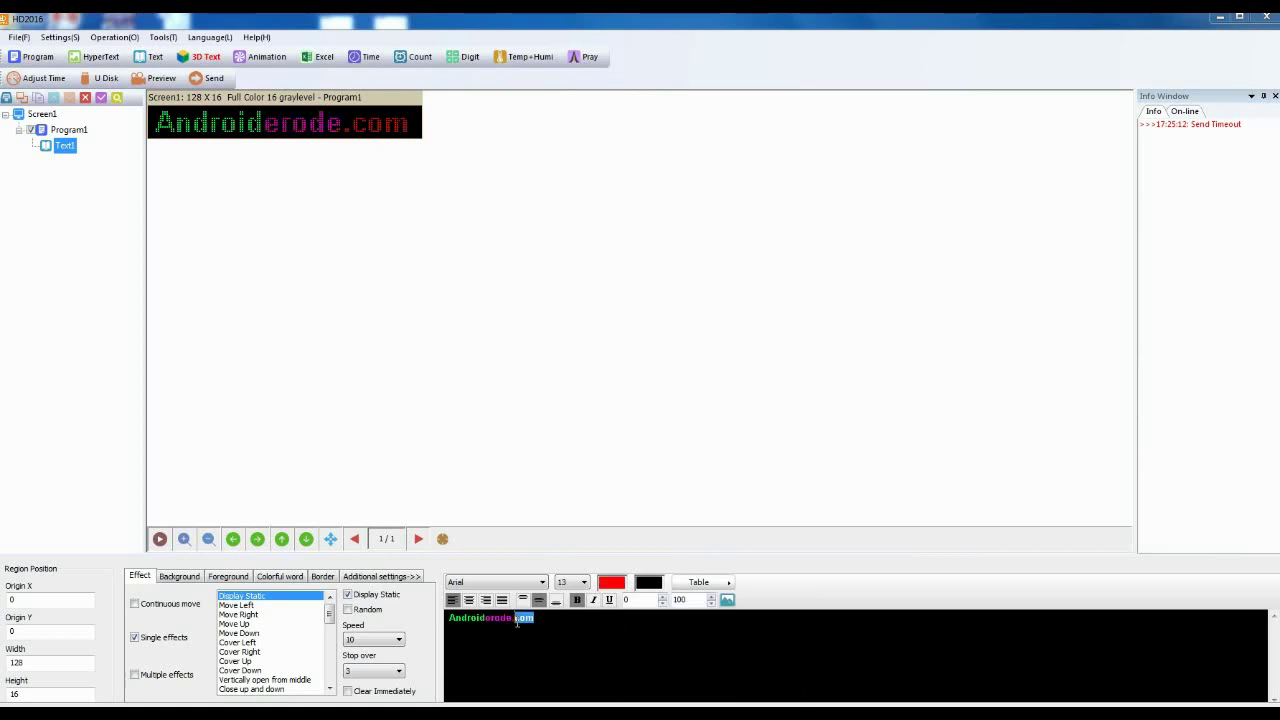
left_click(616, 586)
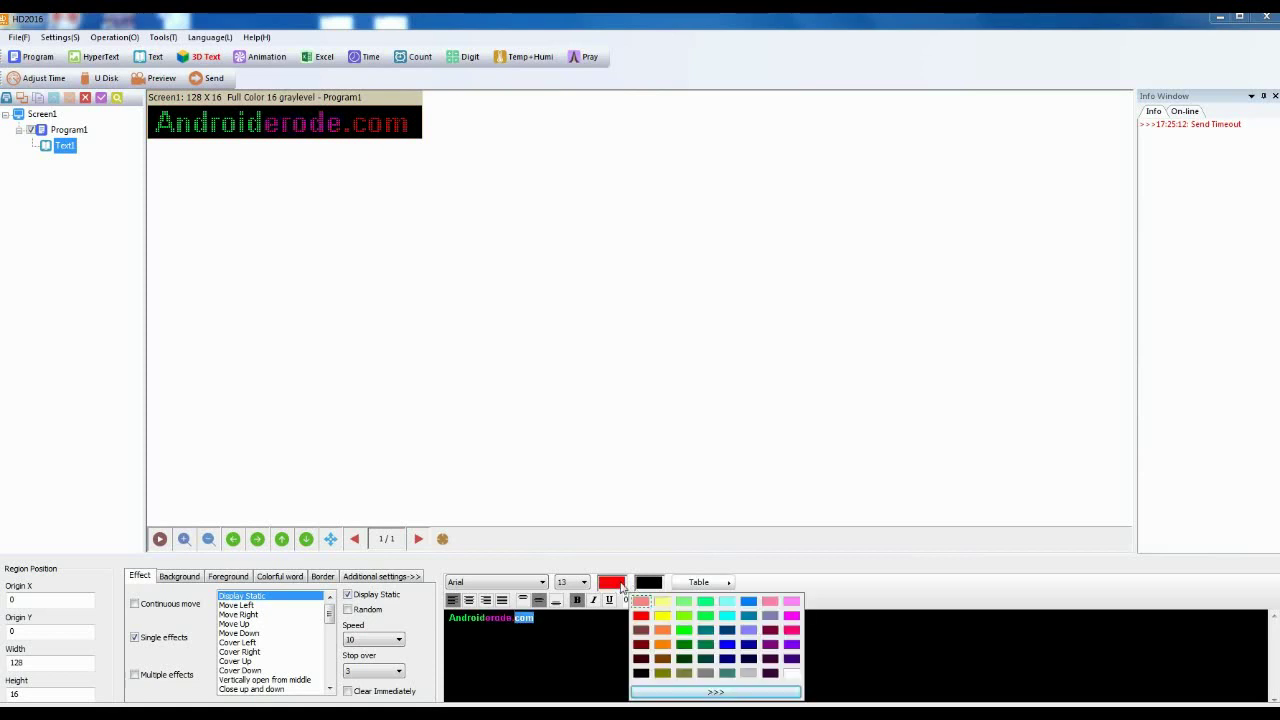
left_click(662, 615)
left_click(547, 620)
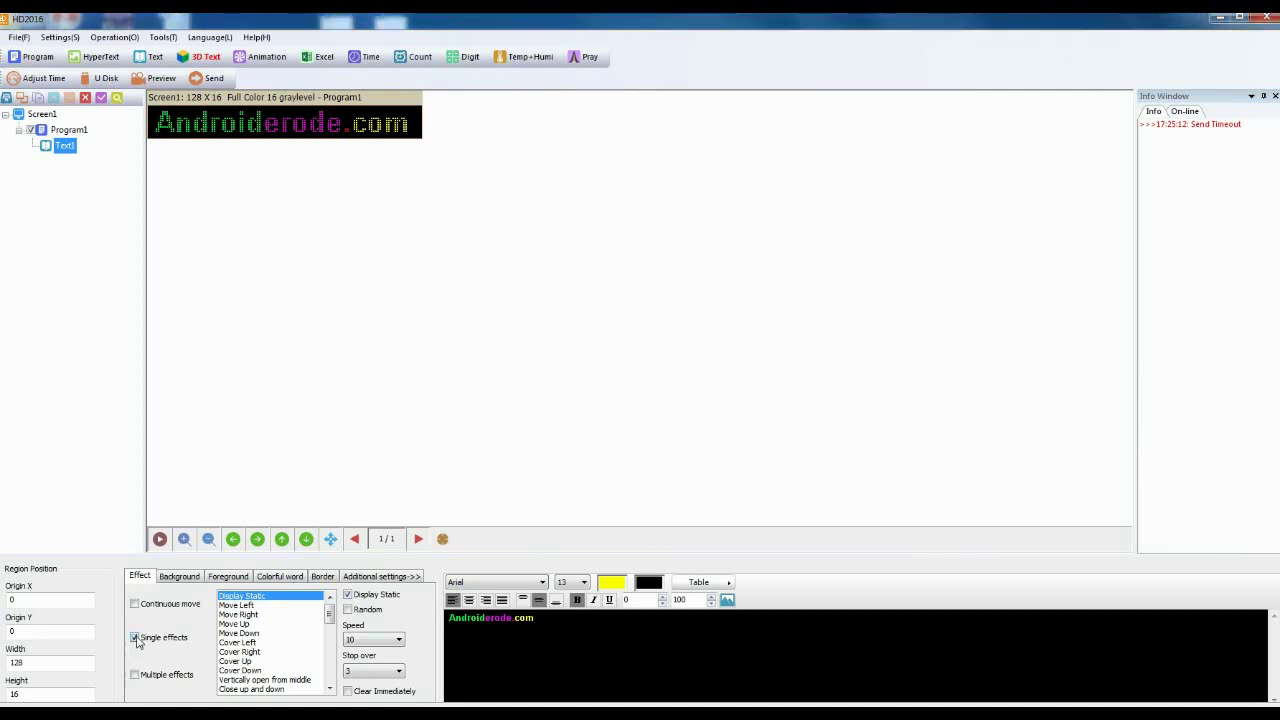
Step: Try the random option and the multiple-effects mode on the text, and return to single effects
left_click(347, 610)
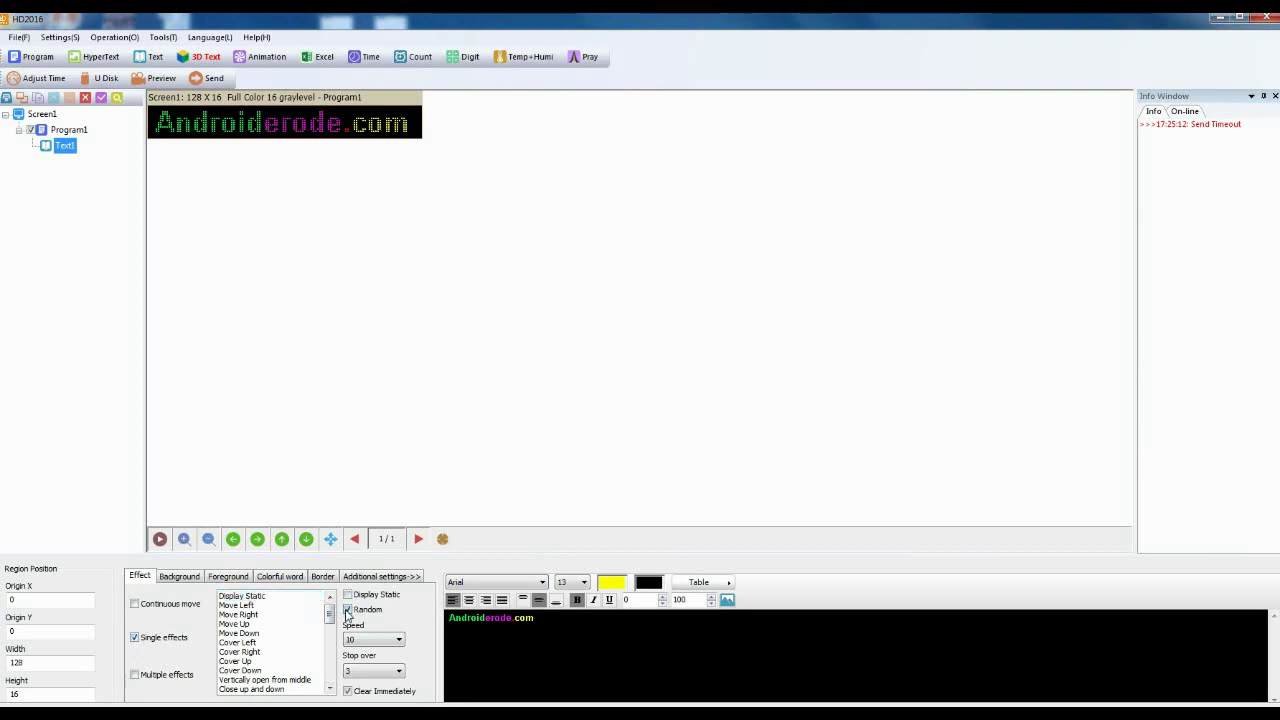
mouse_move(330, 614)
left_mouse_down()
mouse_move(331, 640)
mouse_move(337, 604)
left_mouse_up()
left_click(134, 675)
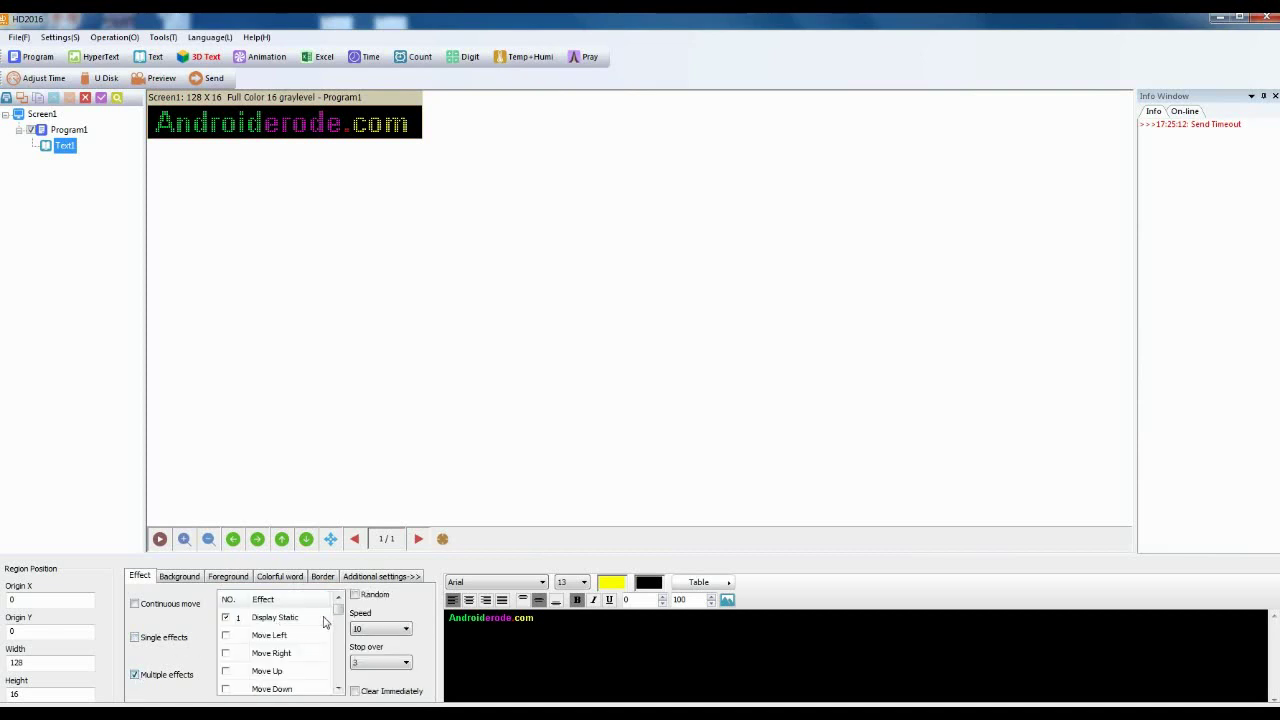
left_click(134, 637)
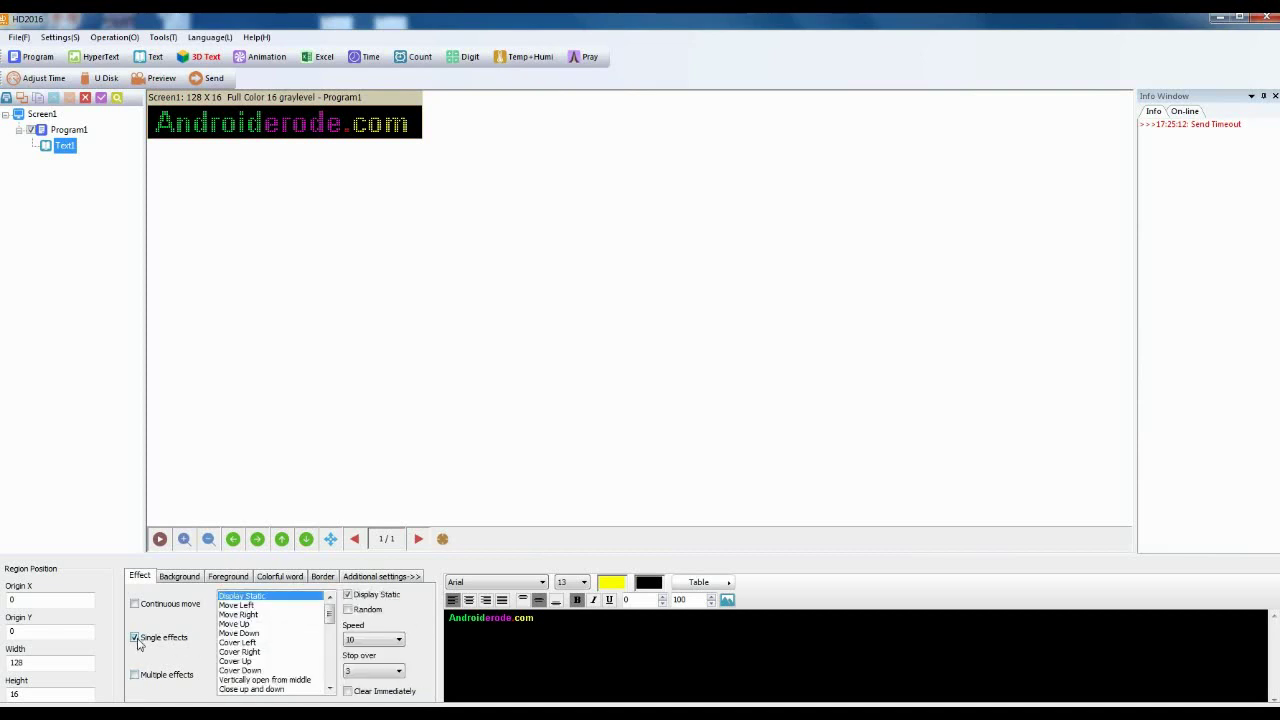
Step: Set the text's single effect to random with speed 20 and a stop over of 2
left_click(348, 609)
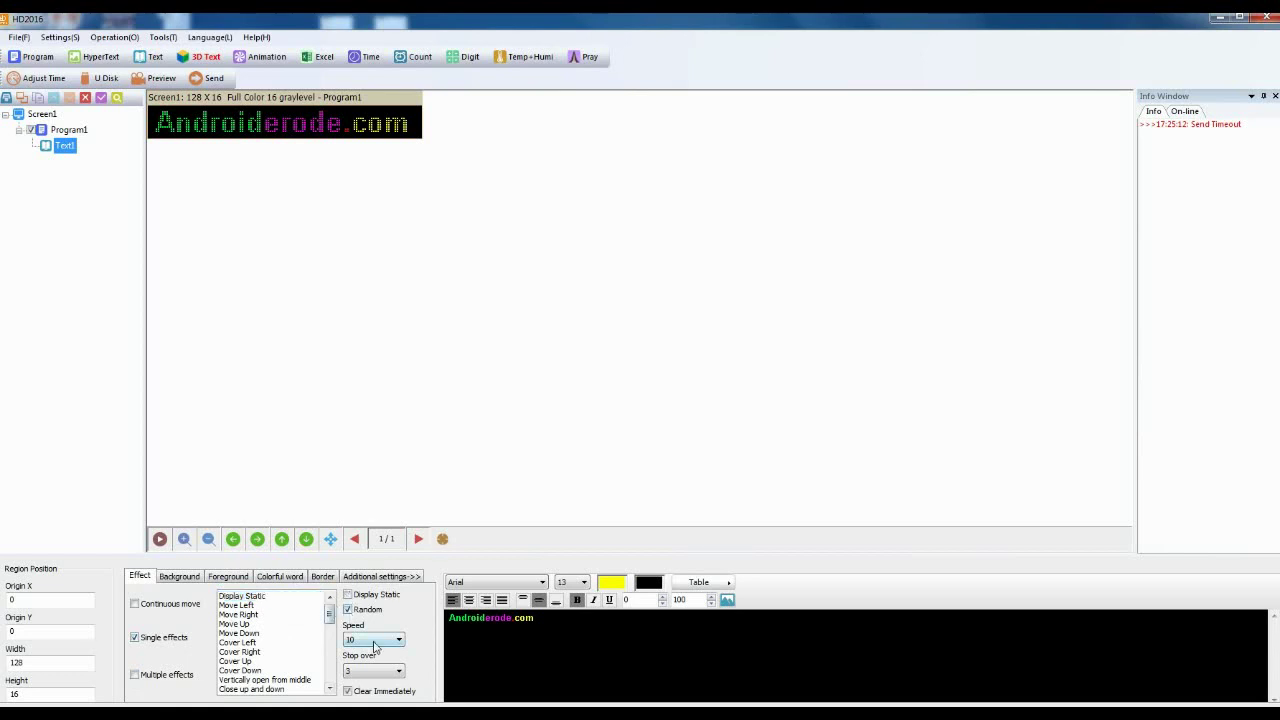
left_click(374, 640)
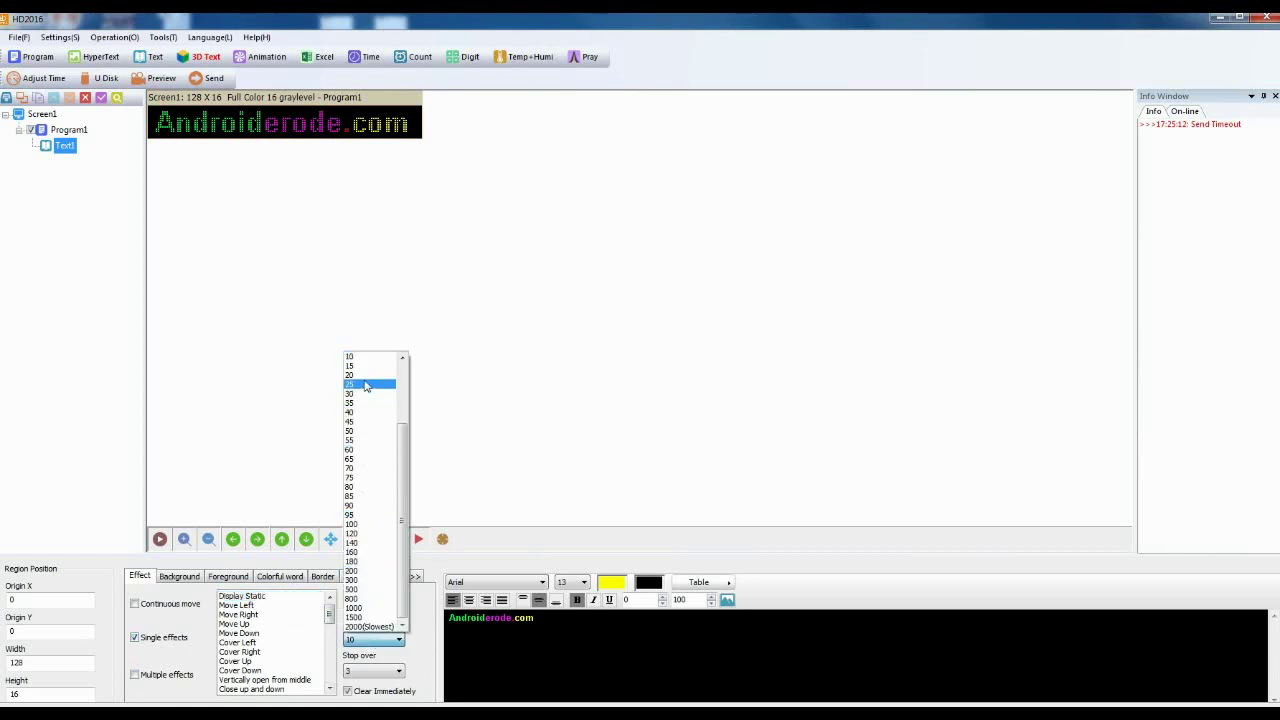
scroll(367, 395, "up", 1)
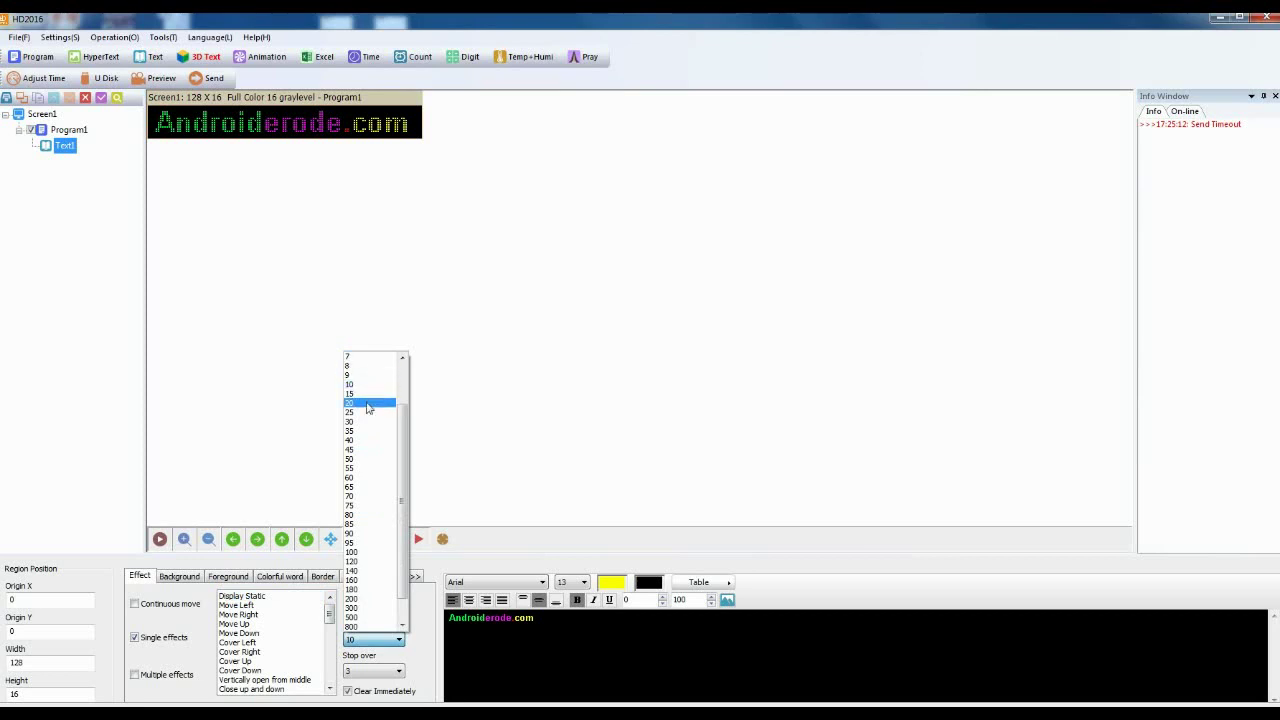
left_click(367, 403)
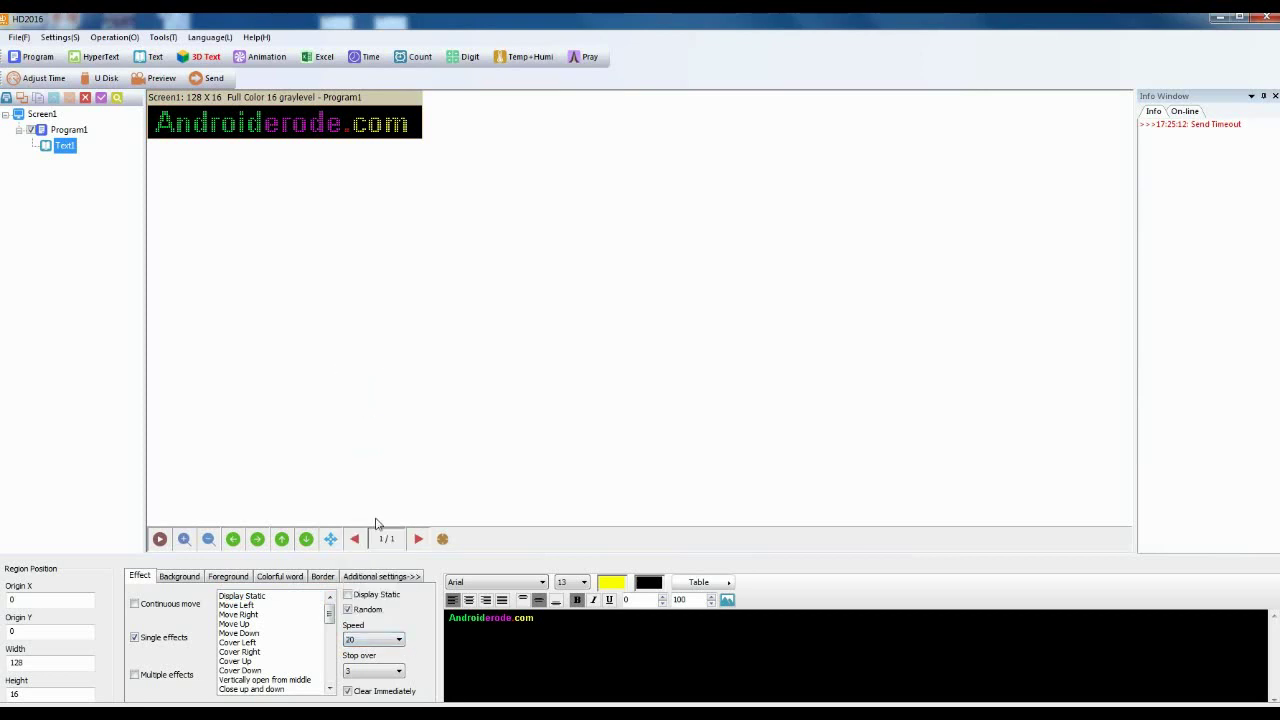
left_click(391, 678)
left_click(368, 503)
Step: Try a Zoom out default background effect on the text region and disable the background again
left_click(181, 577)
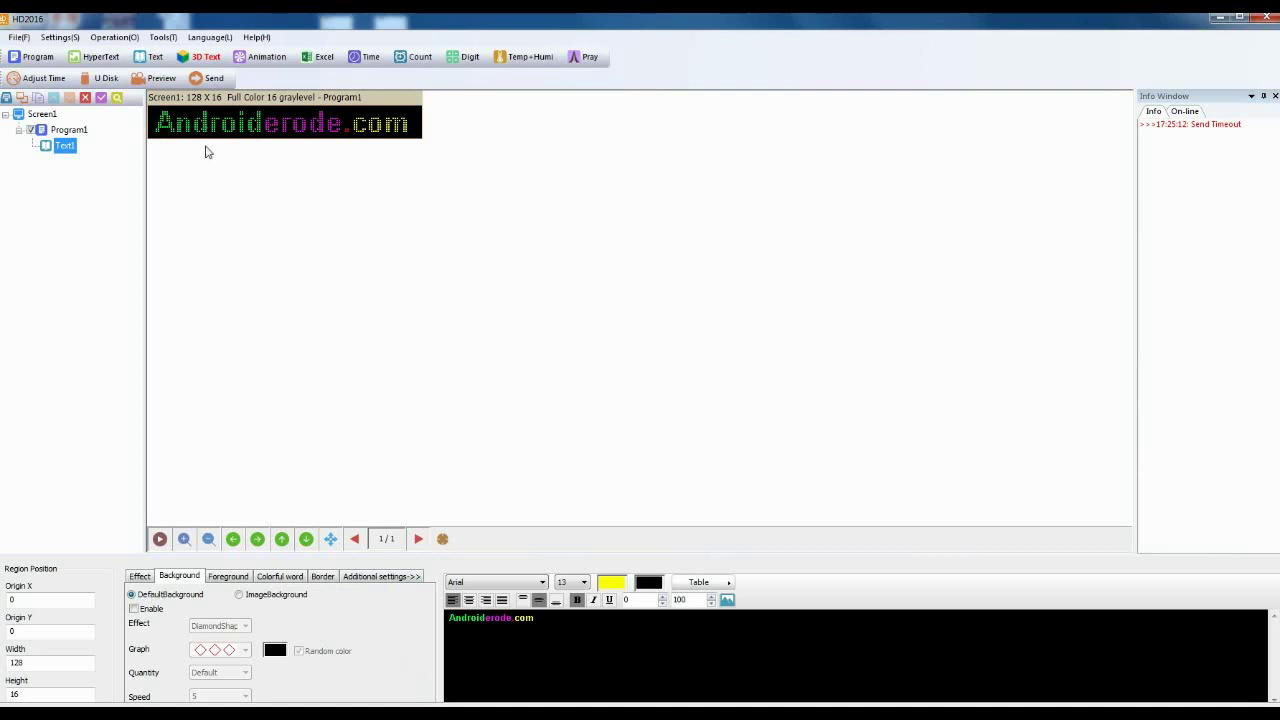
left_click(134, 609)
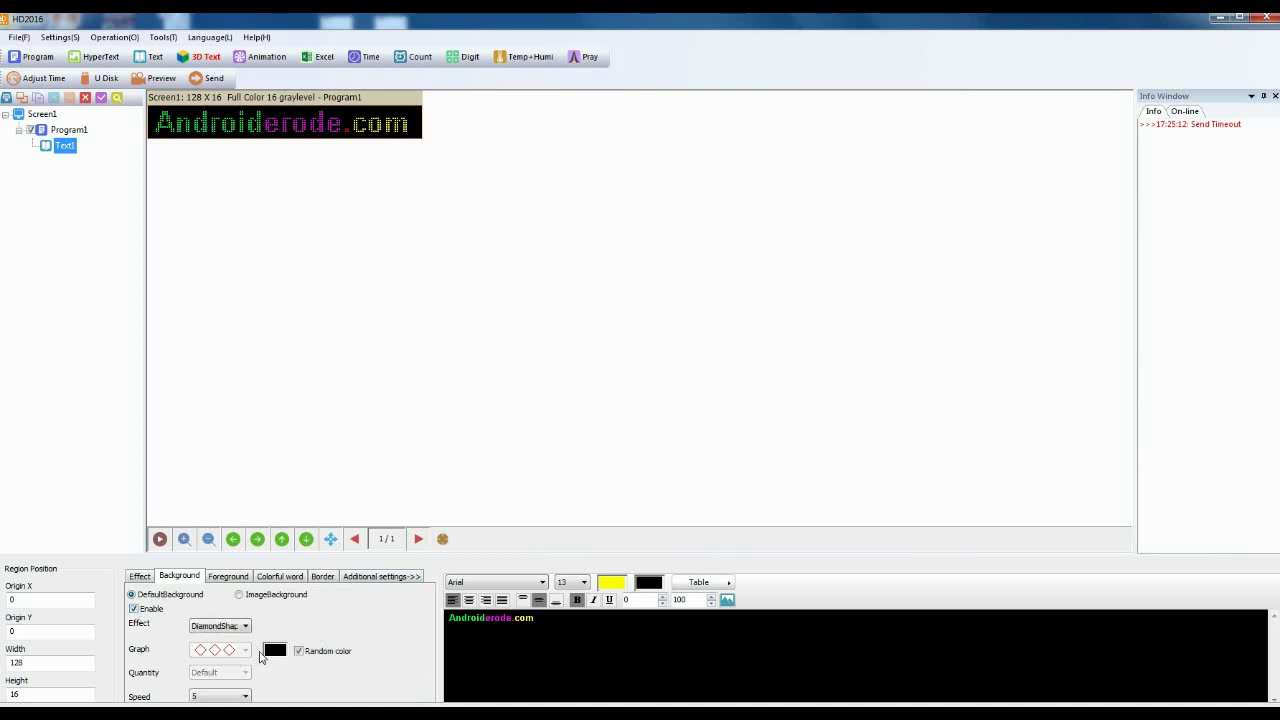
left_click(236, 636)
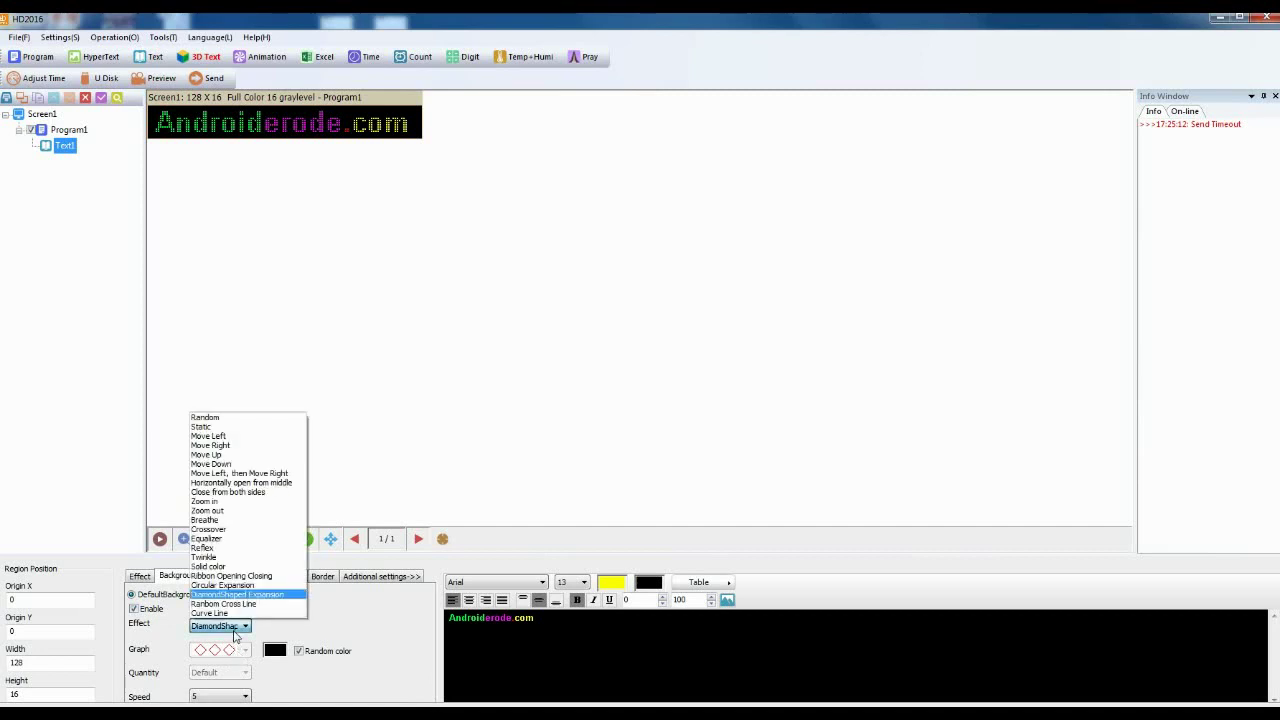
left_click(229, 511)
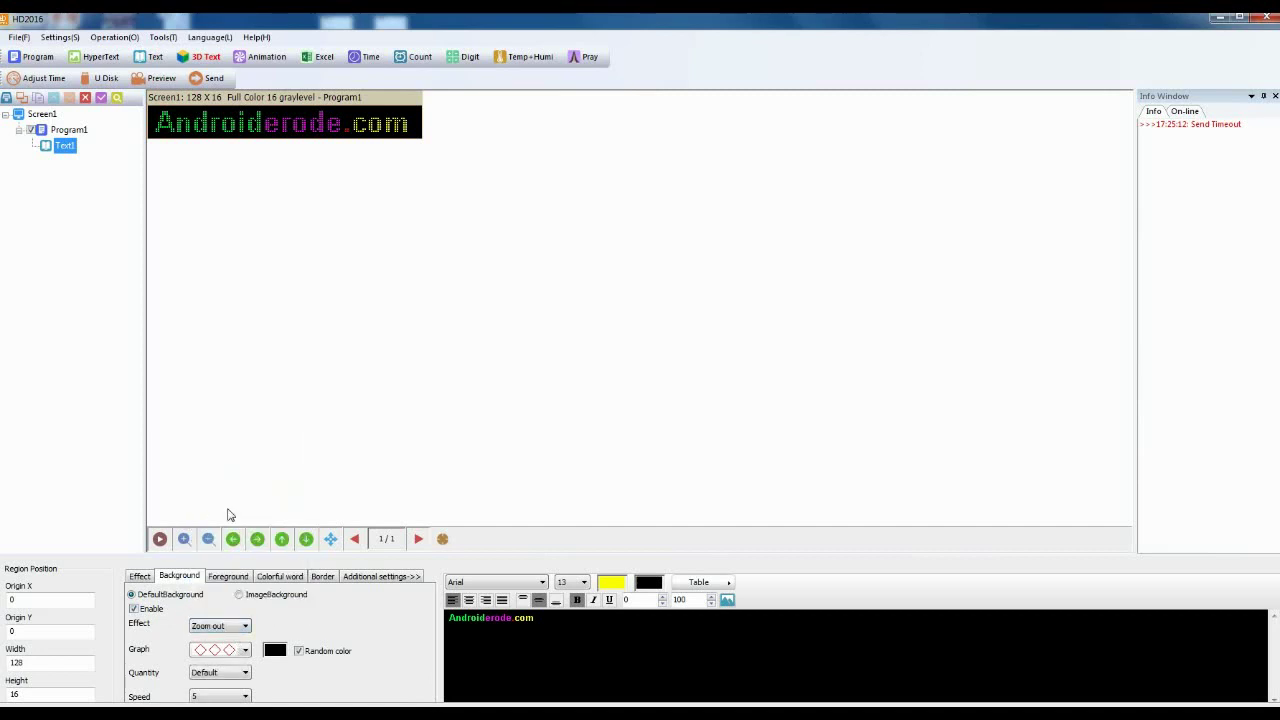
left_click(541, 638)
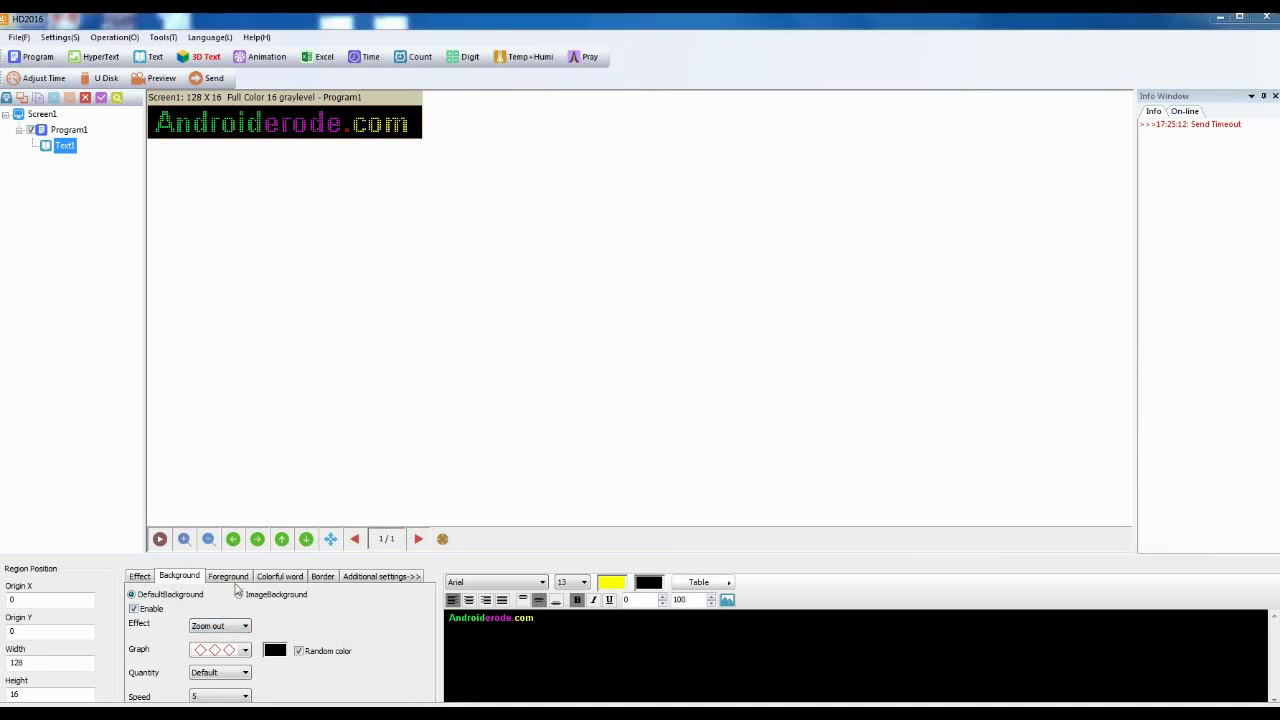
left_click(134, 609)
Step: Look through the foreground designs available for the text region
left_click(228, 577)
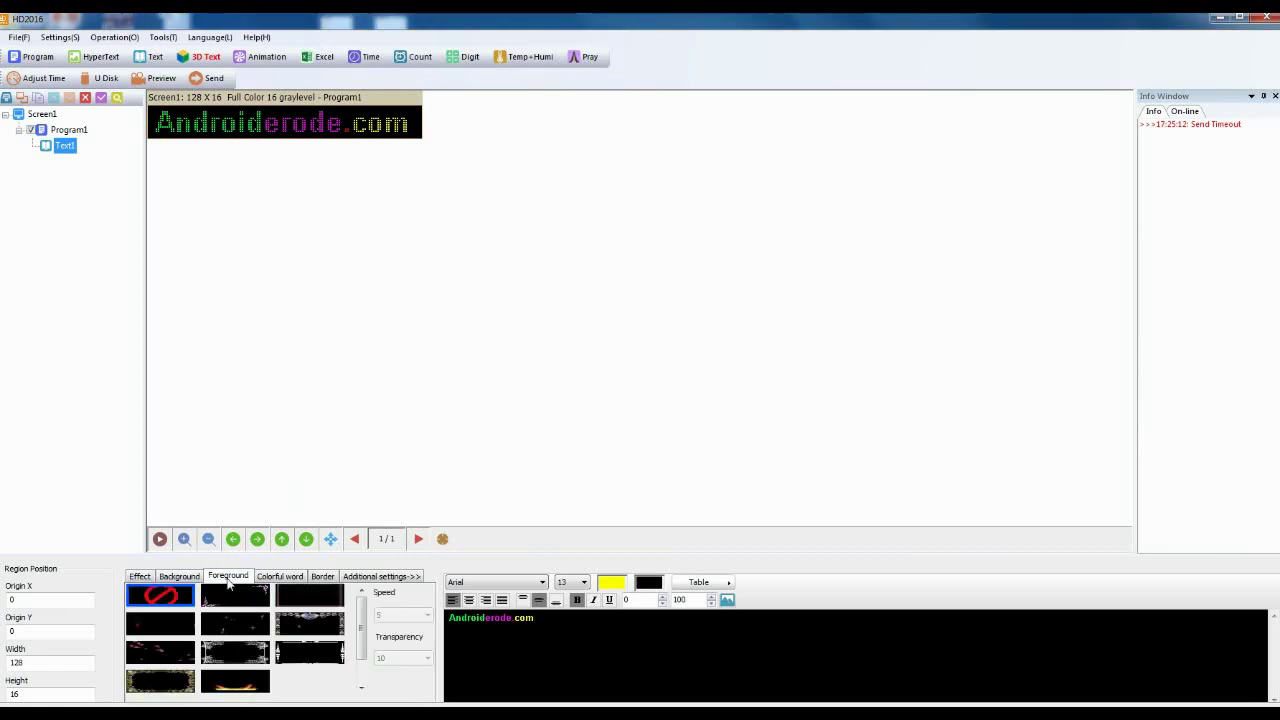
left_click_drag(362, 655, 364, 675)
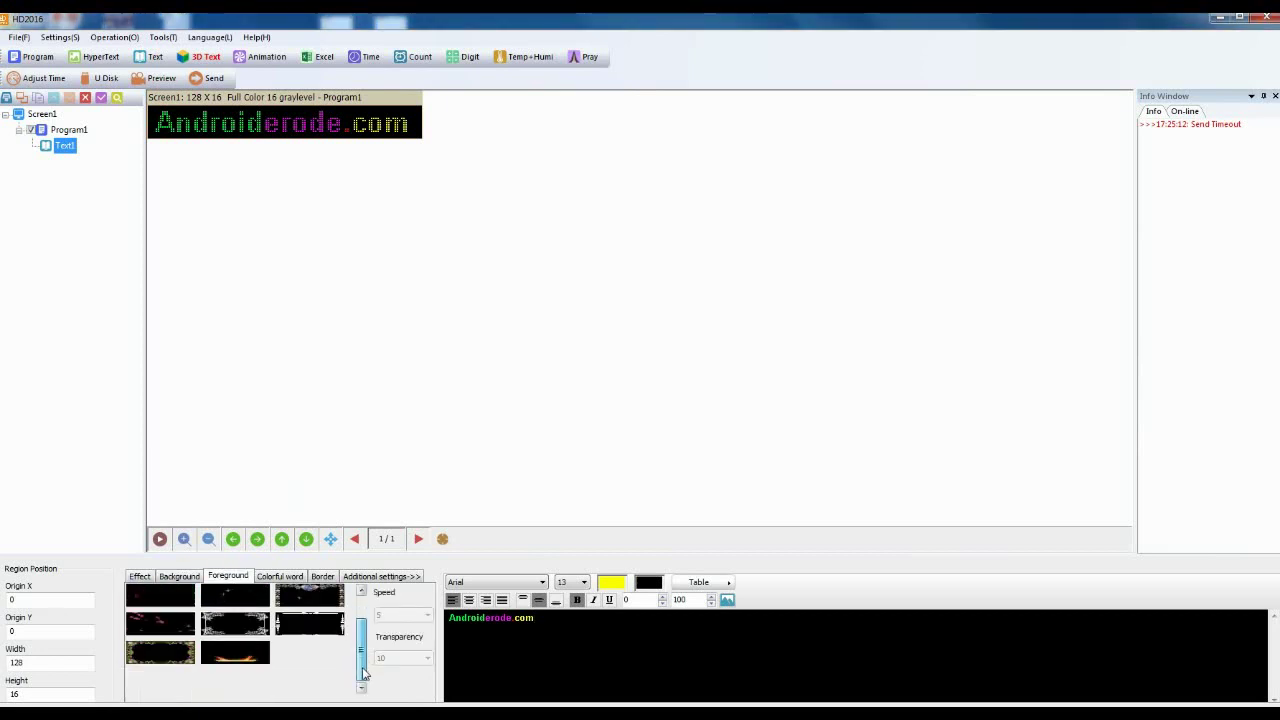
scroll(364, 675, "up", 1)
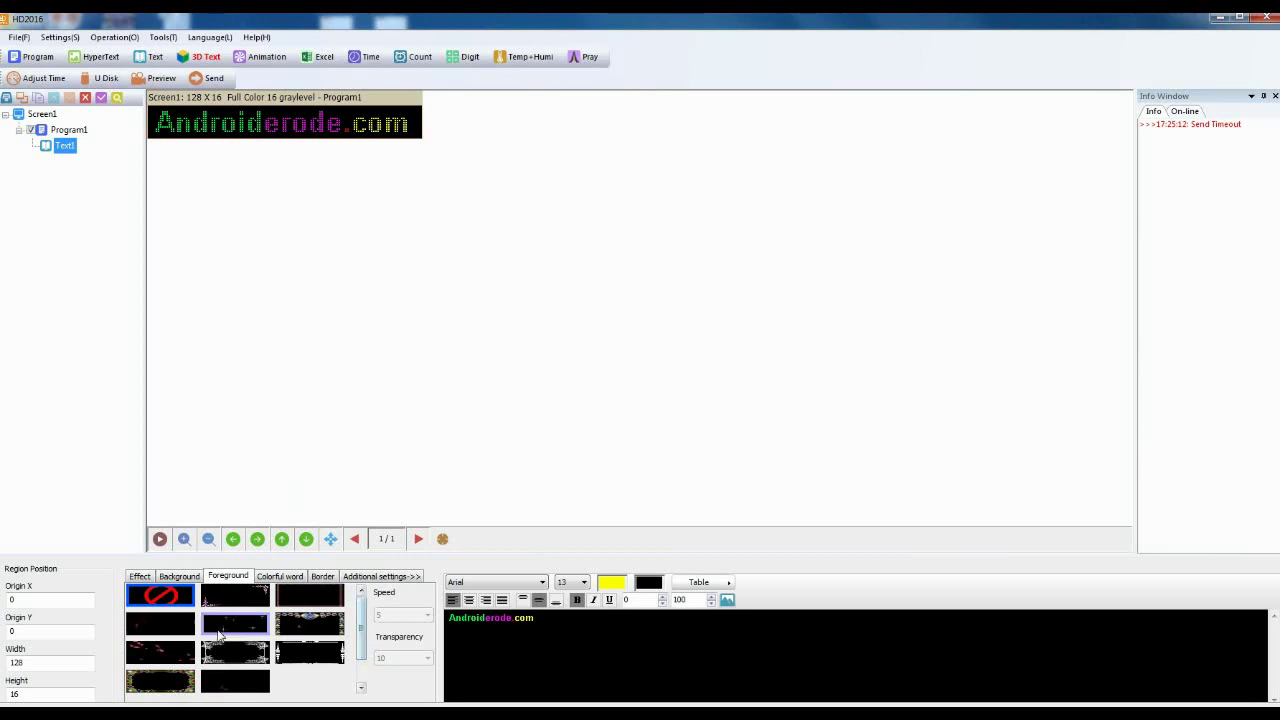
left_click(230, 627)
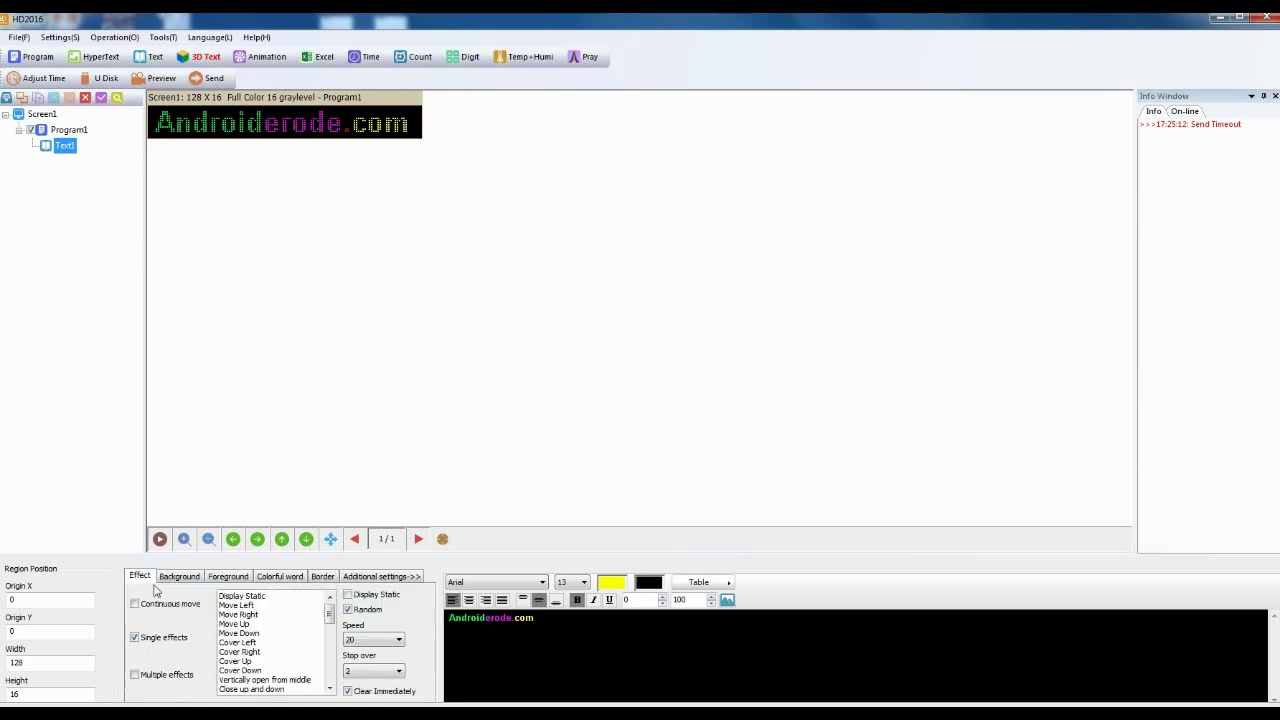
Step: Check that the random effect is enabled, then play a preview of Program1 and close it
left_click(349, 610)
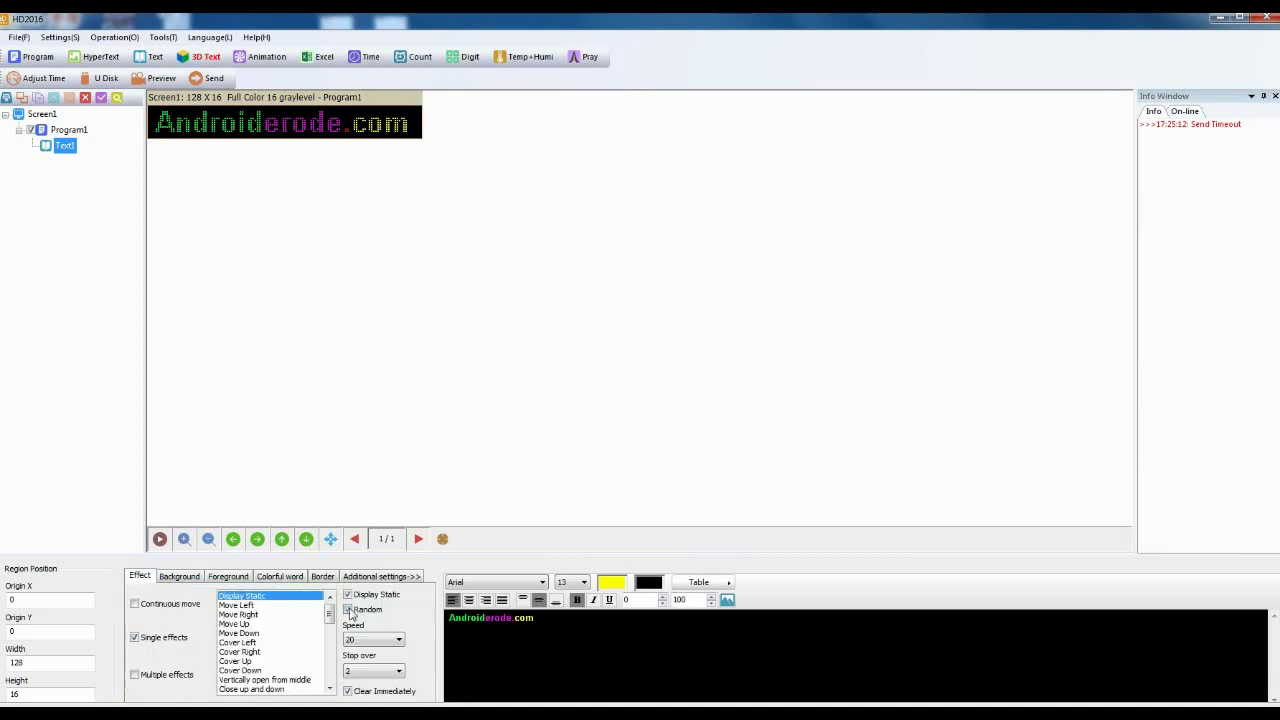
left_click(349, 610)
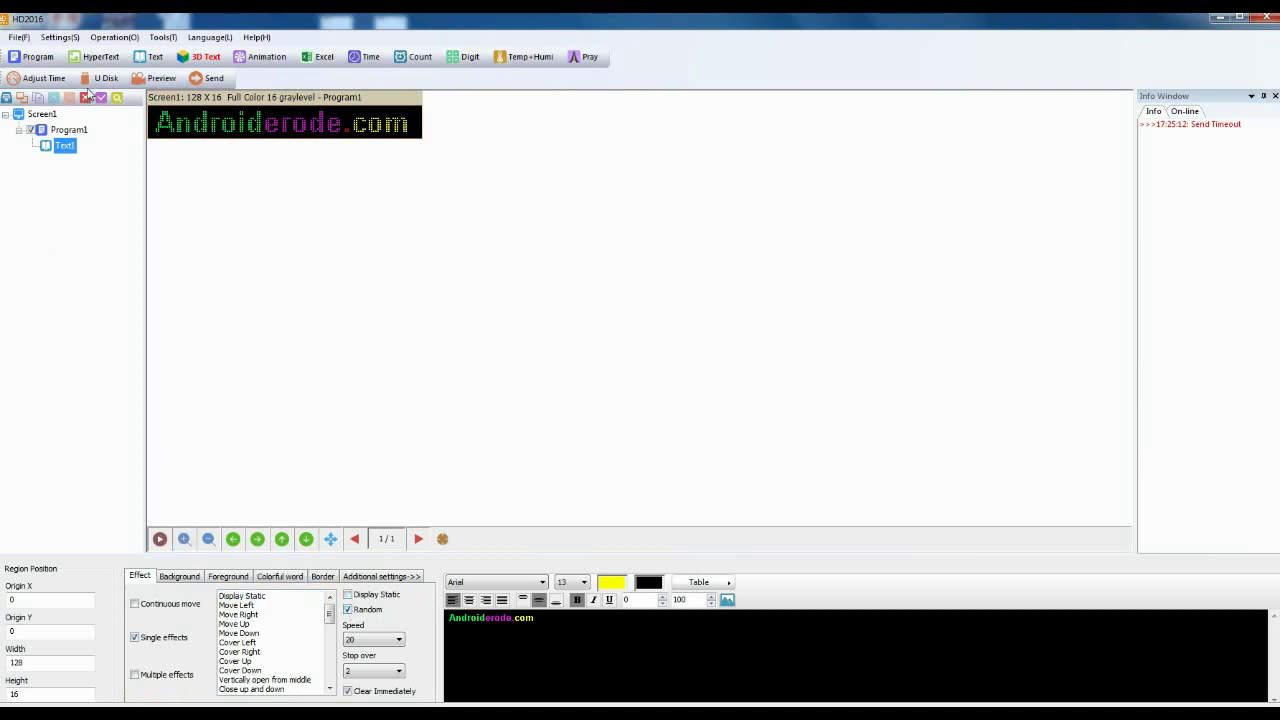
left_click(149, 85)
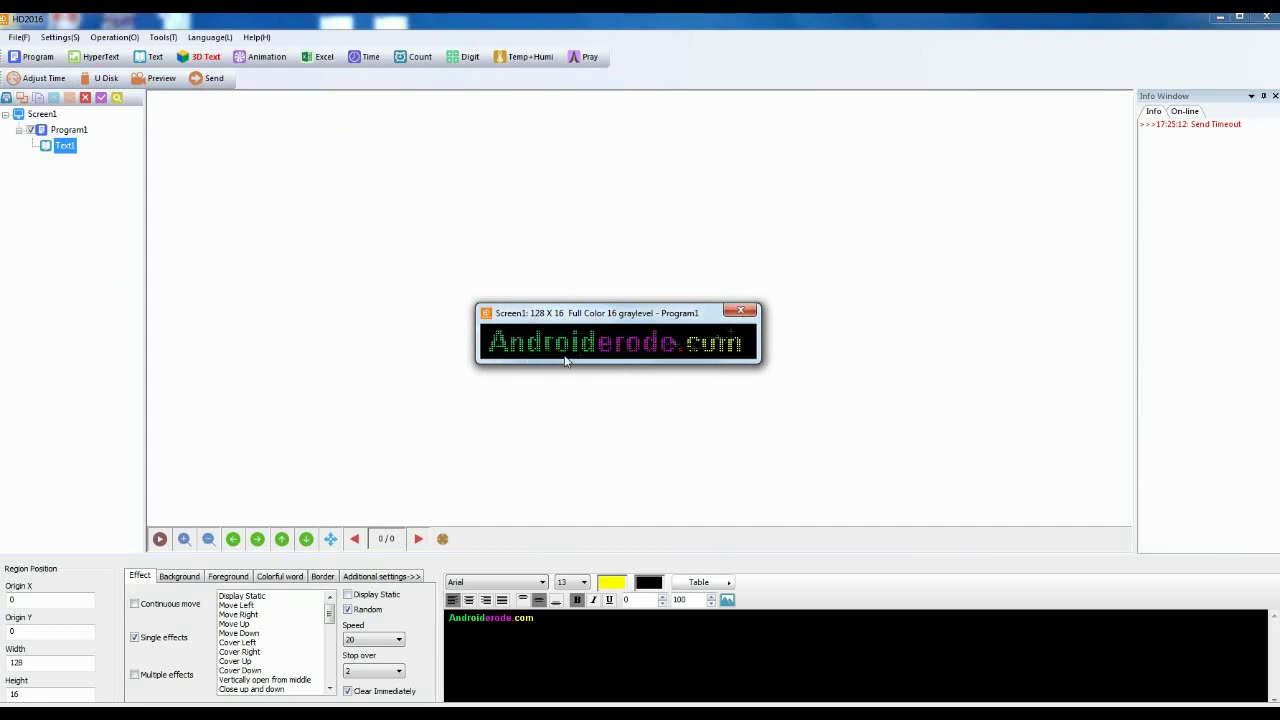
left_click(740, 312)
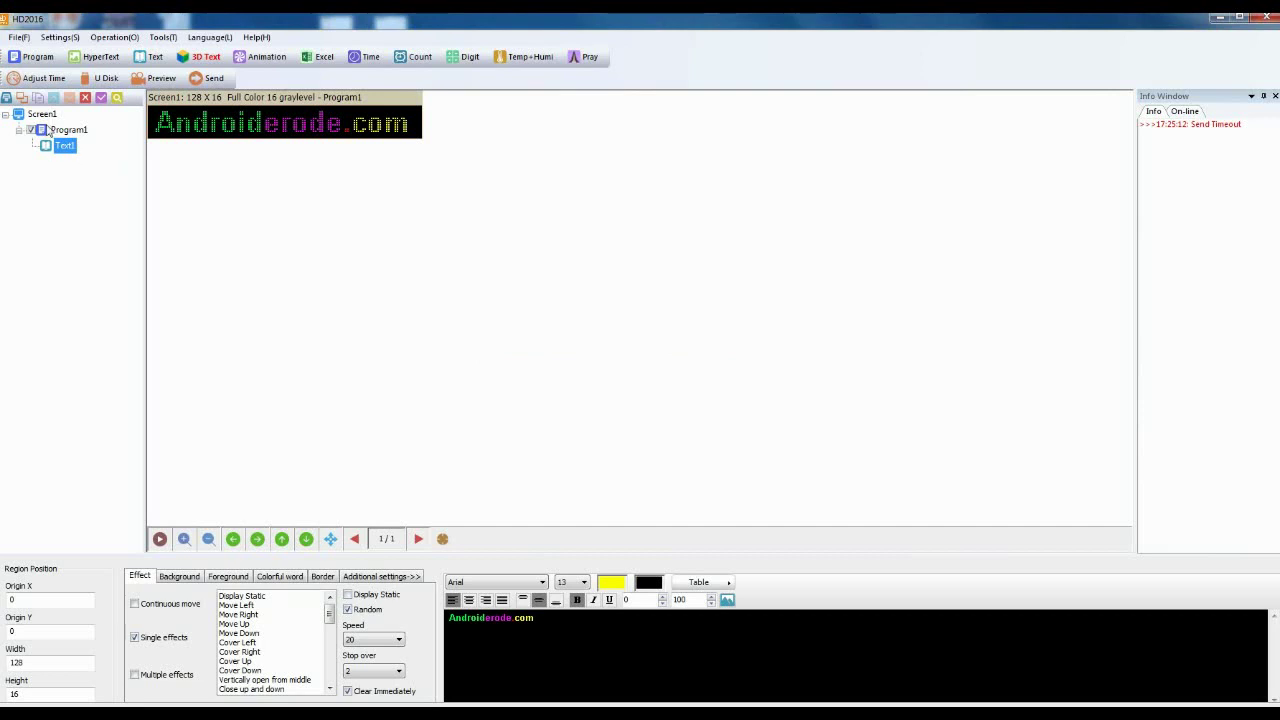
Step: Add a second program with a text region enlarged to fill the whole 128 x 16 screen
left_click(38, 57)
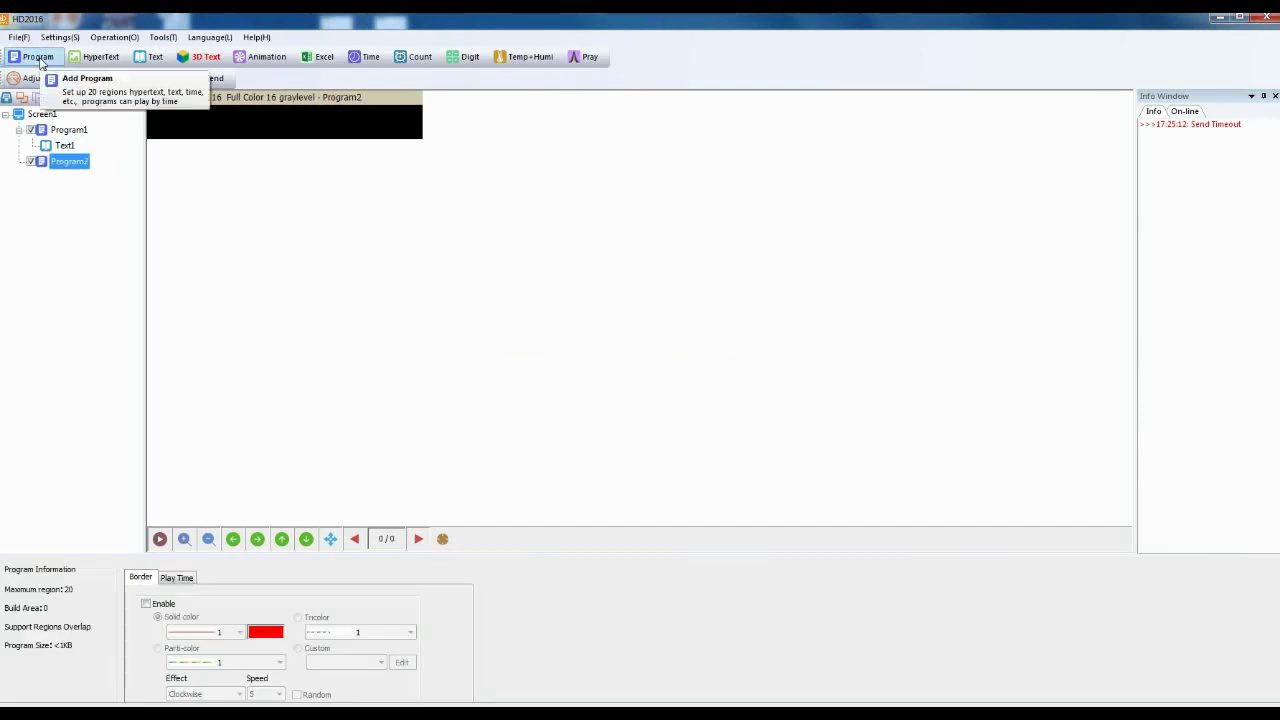
left_click(155, 58)
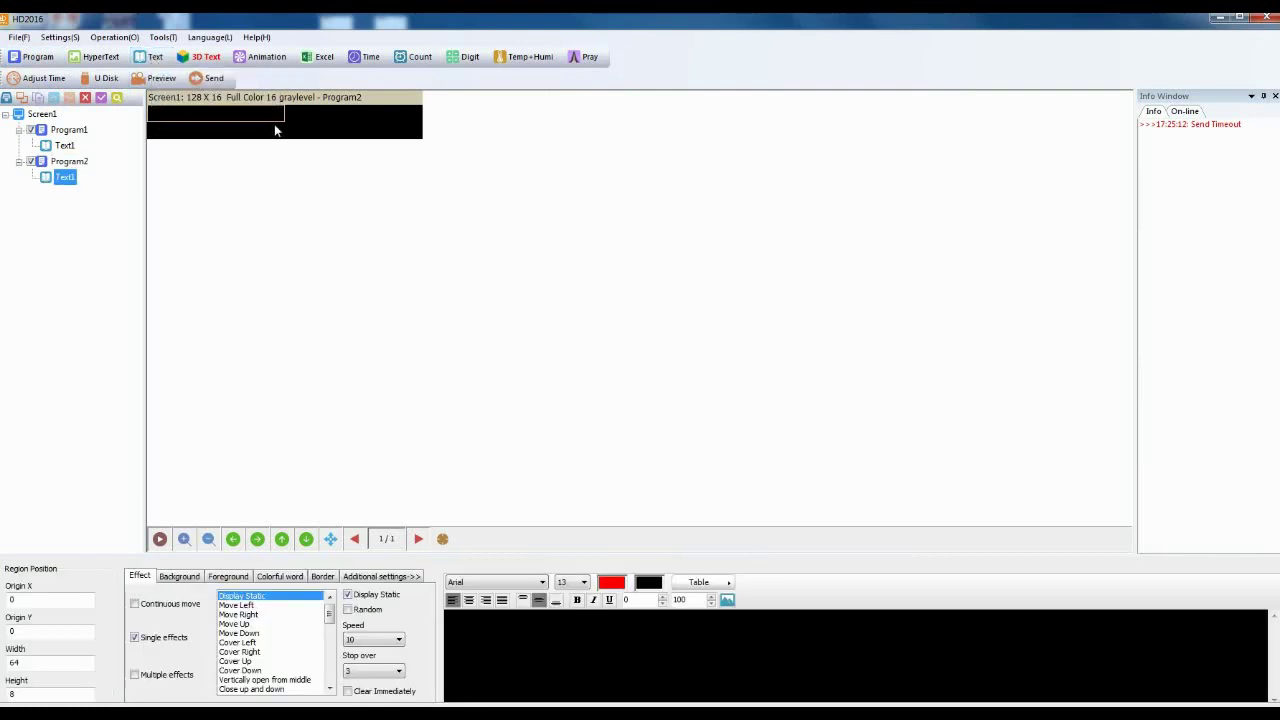
left_click_drag(284, 120, 432, 148)
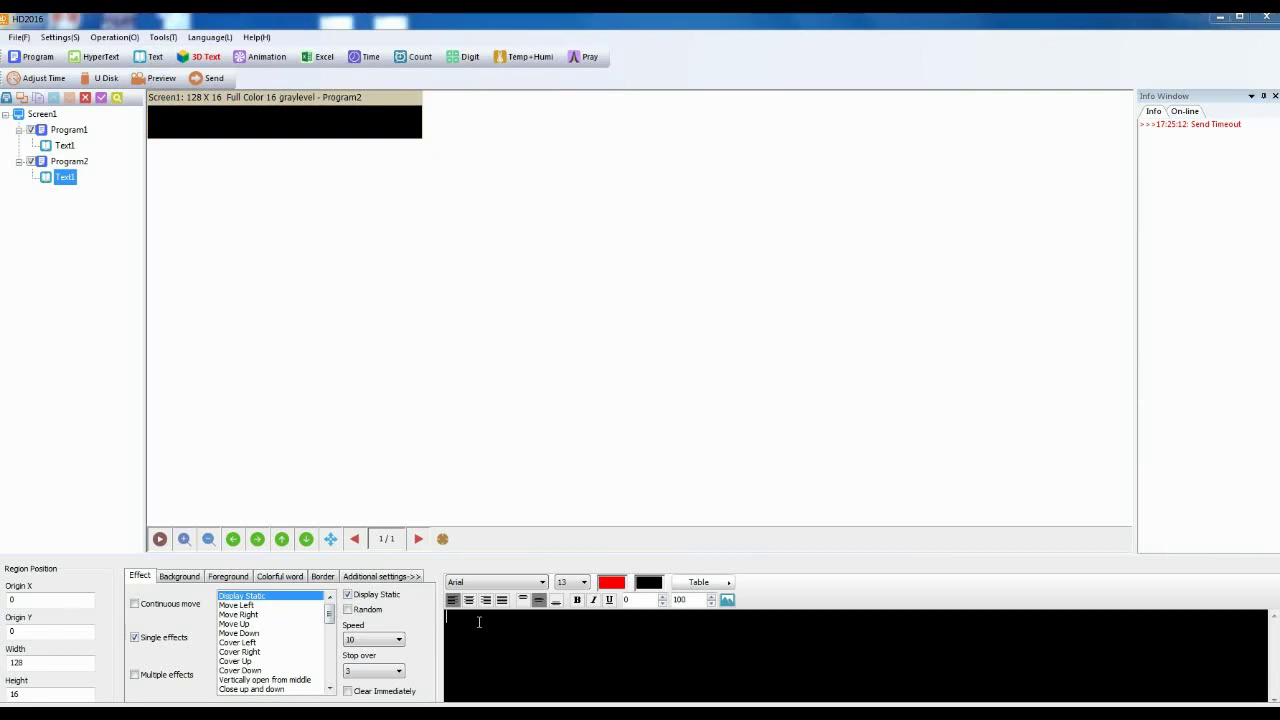
Step: Enter "WELCOME TO ANDROIDERODE.COM" in Program2's text region and make it bold
type("WELCOME TO ANDROIDERODE.COM")
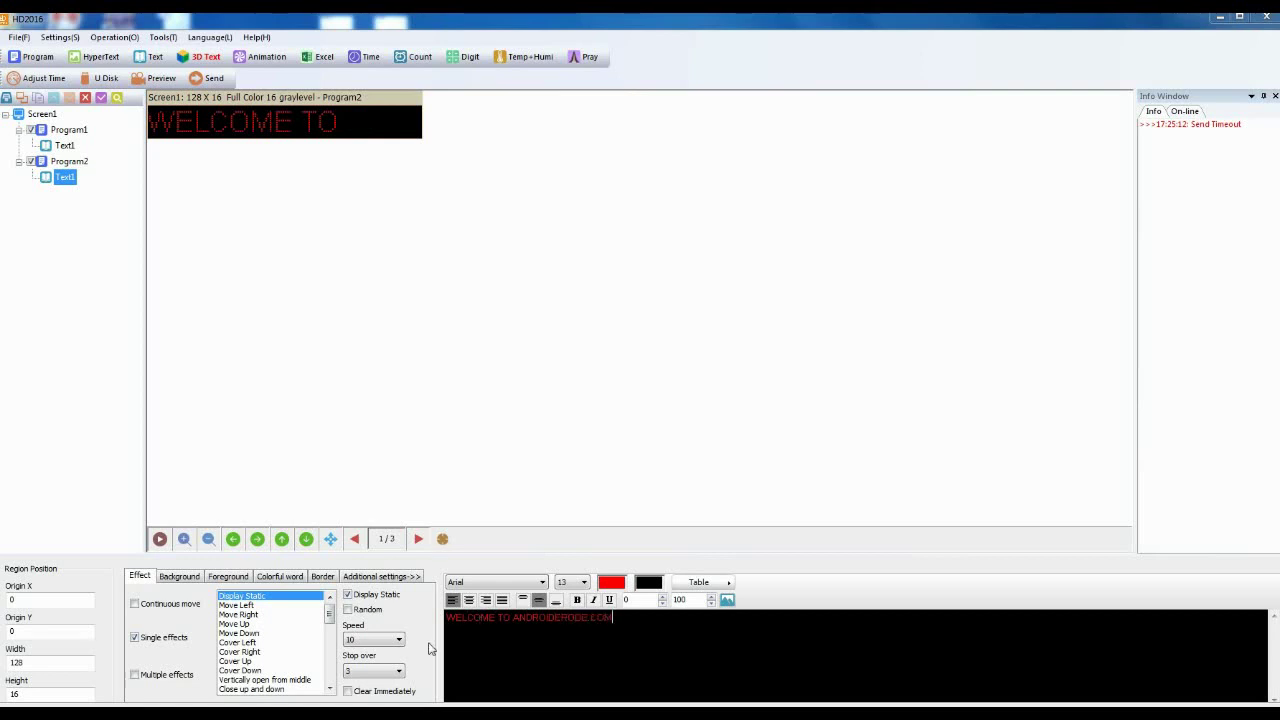
left_click_drag(626, 621, 440, 621)
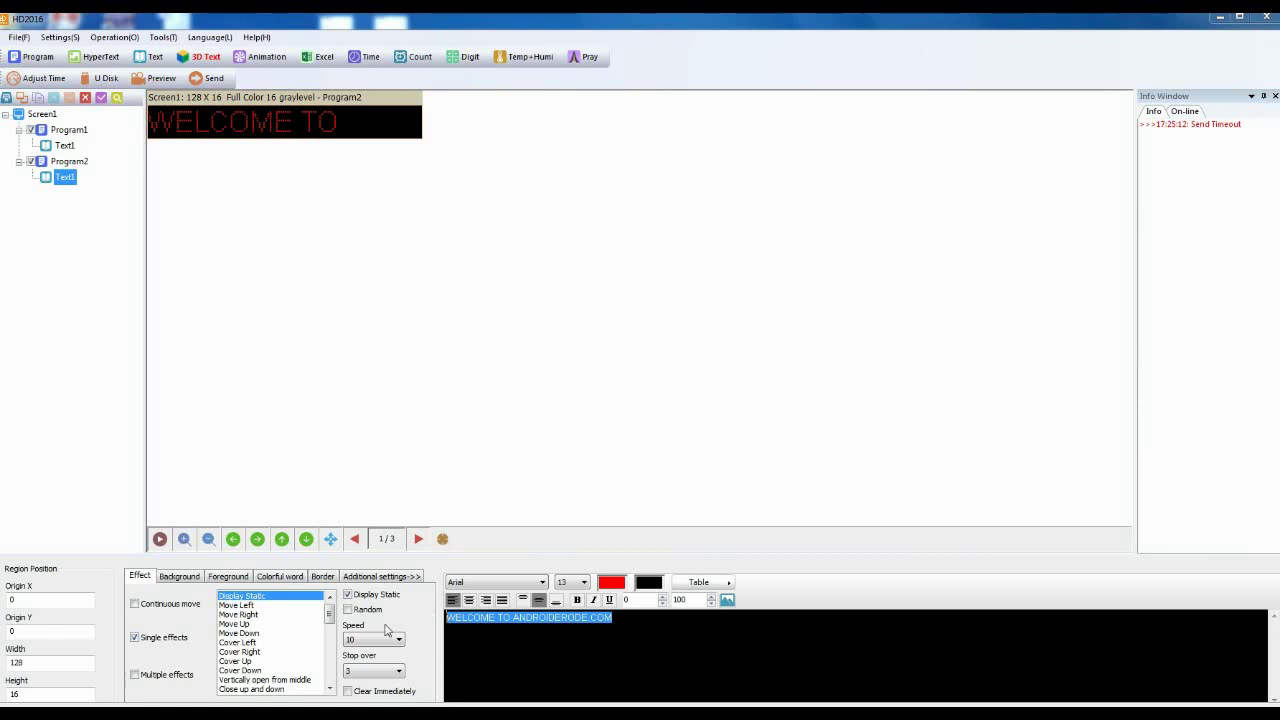
left_click(577, 600)
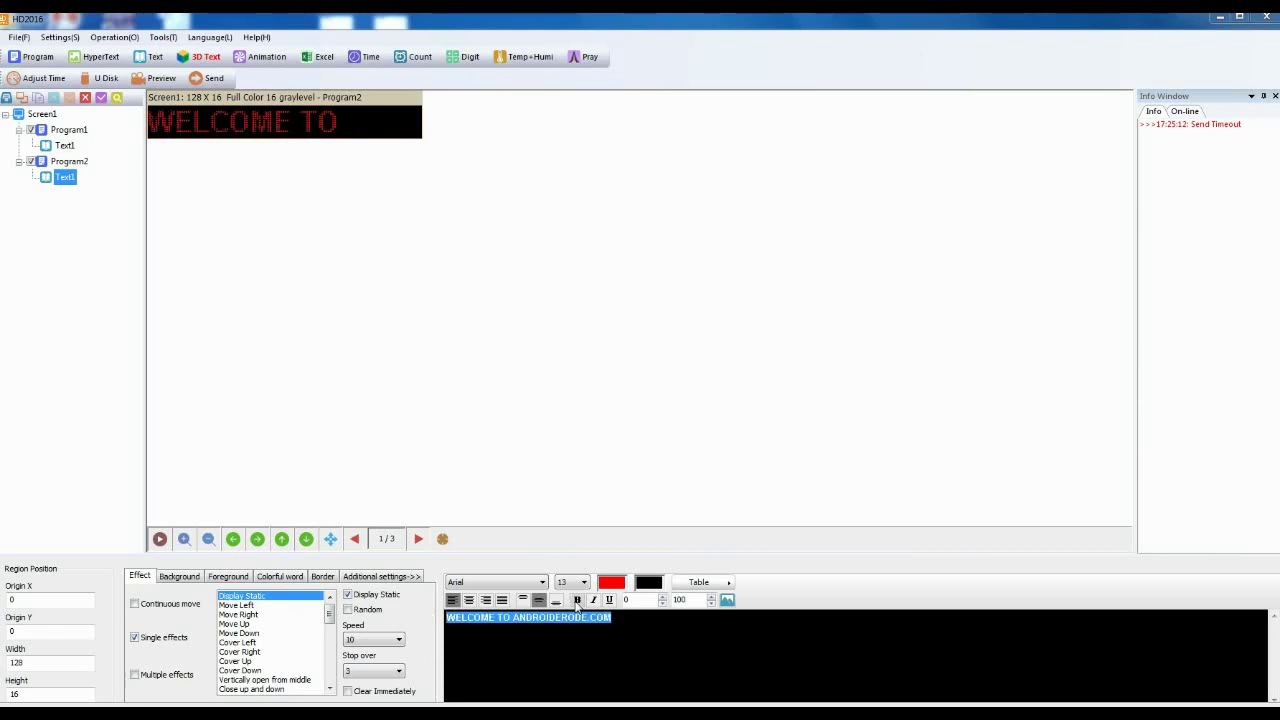
Step: Make the welcome text move continuously left and apply the multicolor colorful-word style in the middle of the second row
left_click(135, 604)
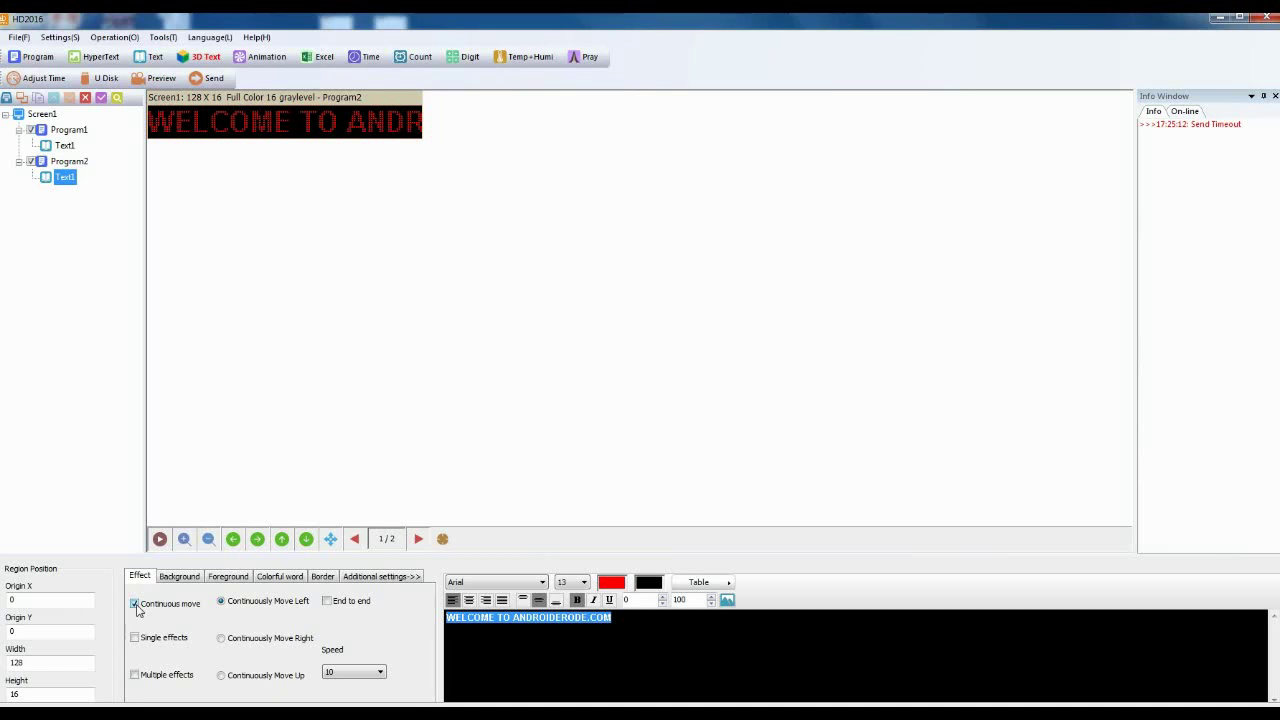
left_click(280, 577)
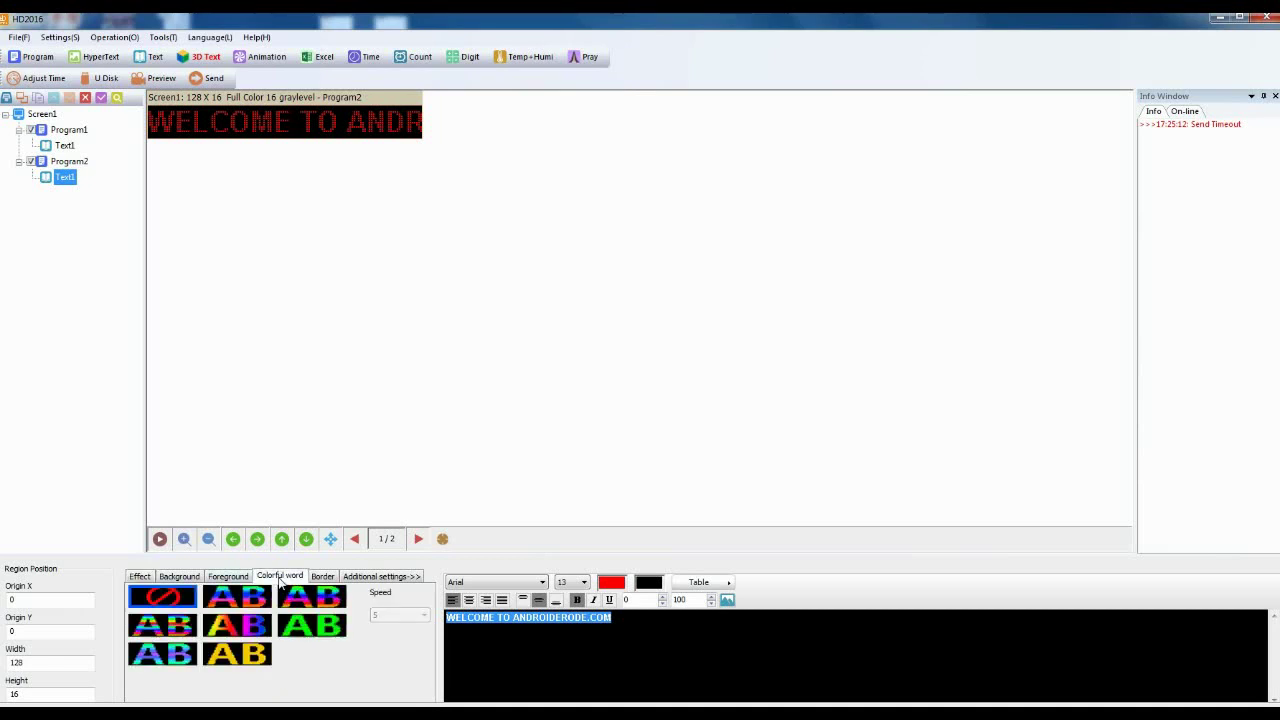
left_click(251, 628)
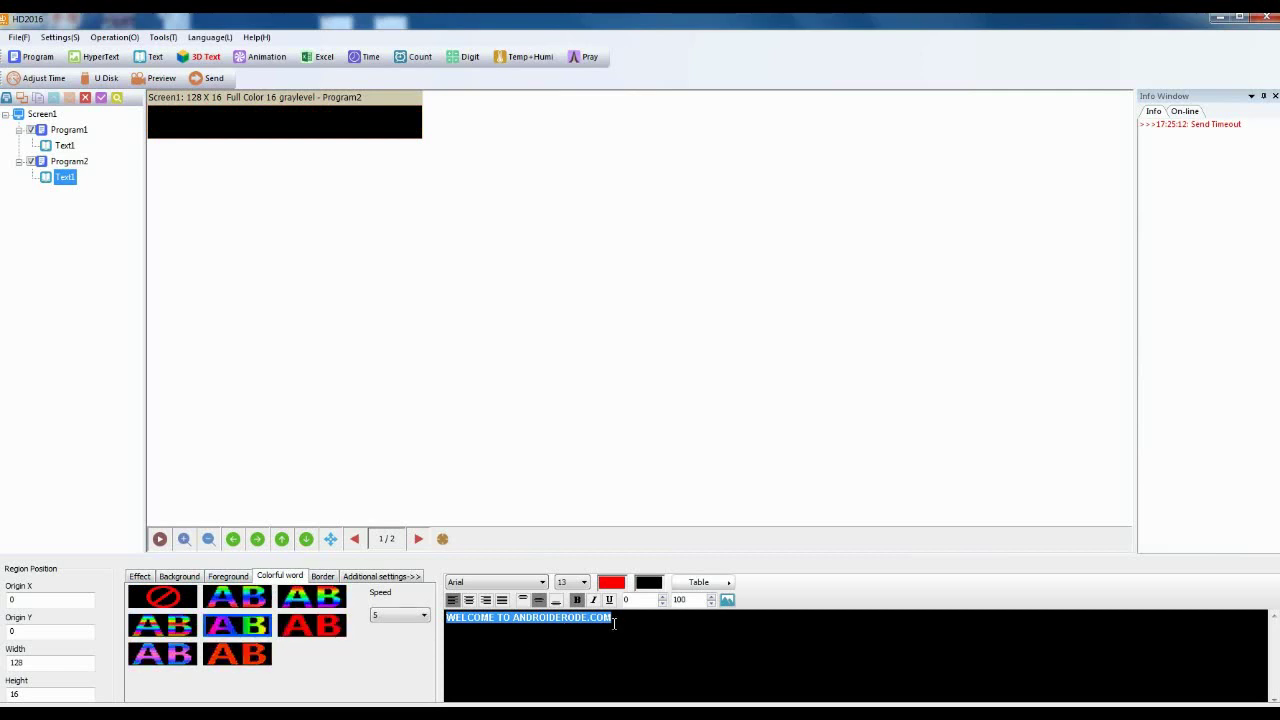
left_click_drag(614, 622, 440, 620)
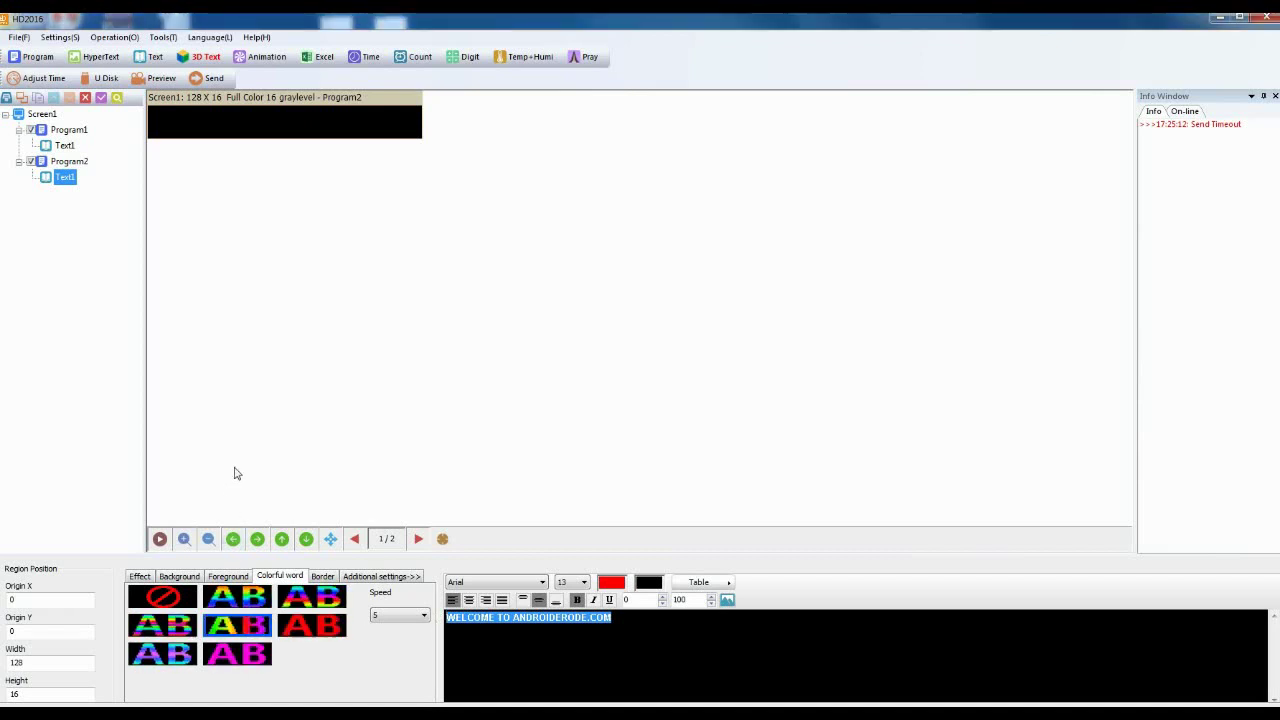
Step: Preview the scrolling welcome text, set its colorful-word speed to 9, and preview it again
left_click(157, 79)
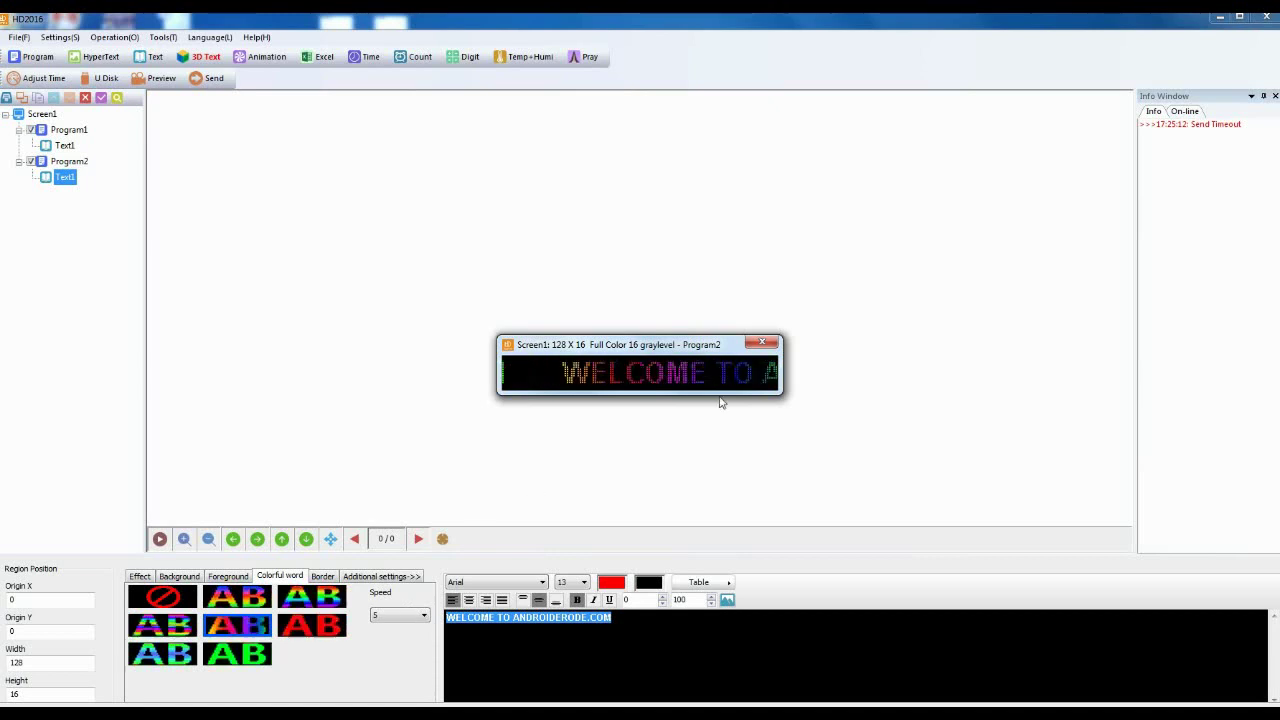
left_click(770, 345)
left_click(410, 615)
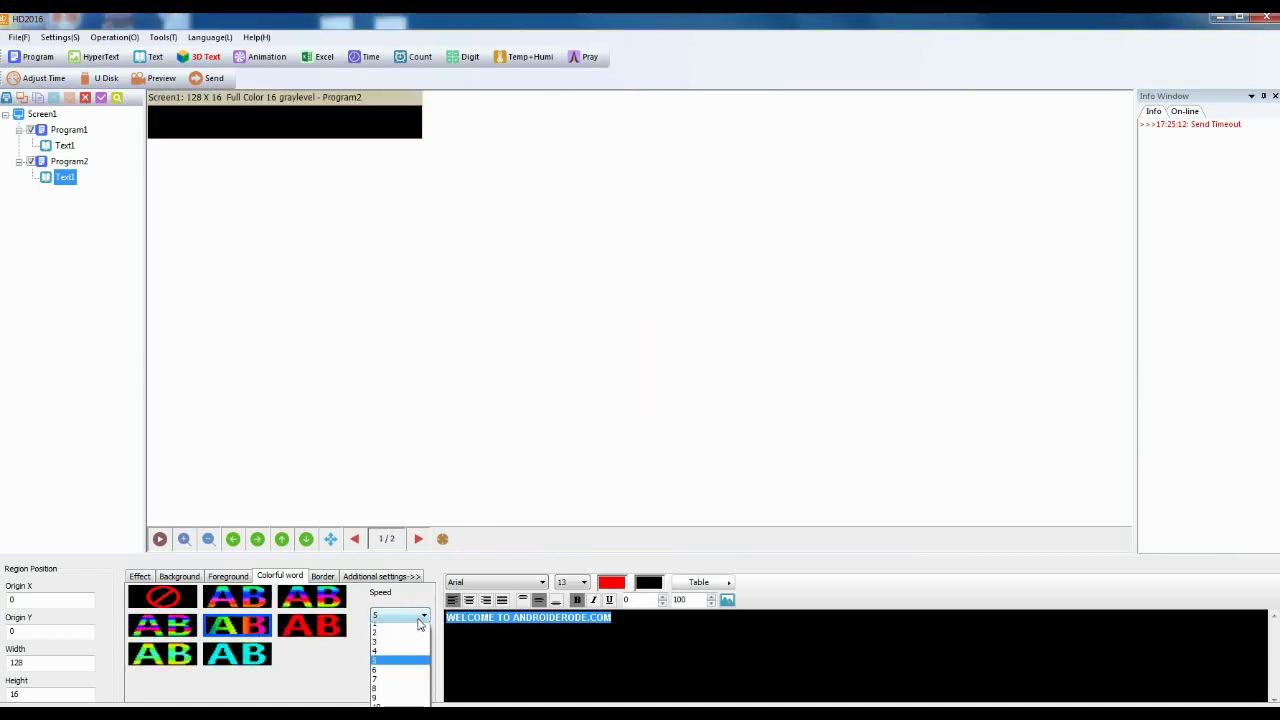
left_click(395, 702)
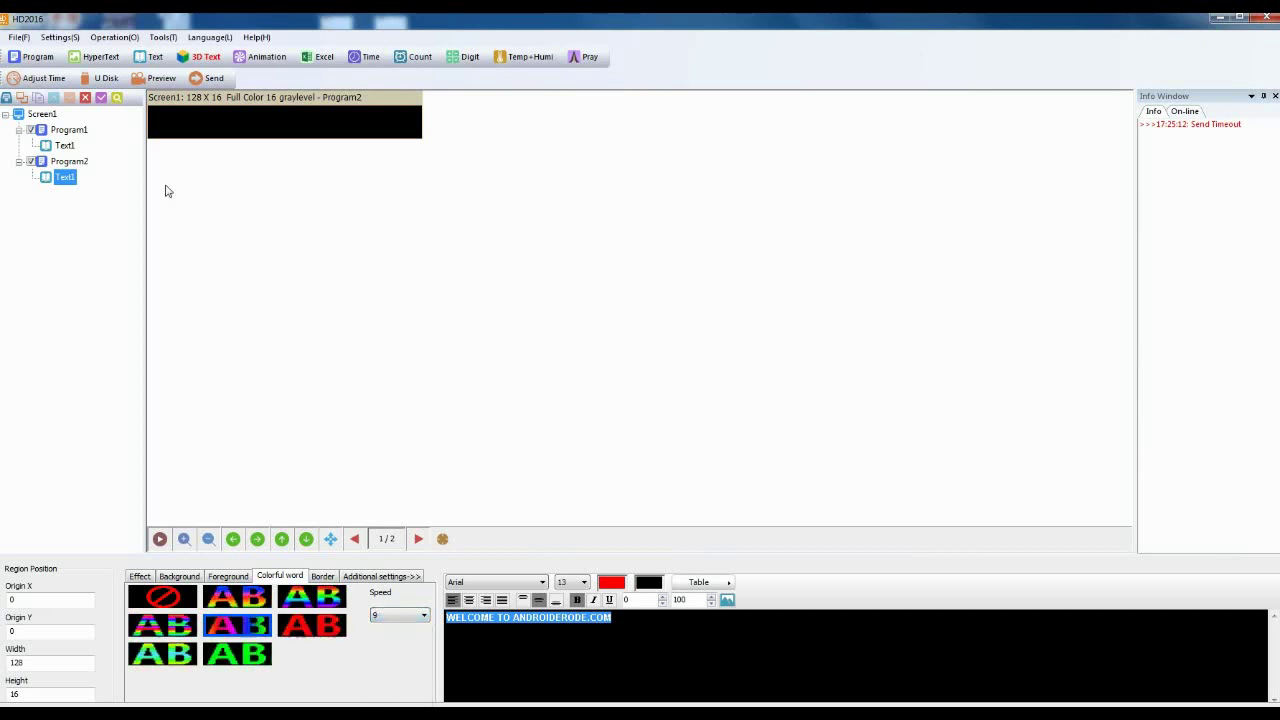
left_click(161, 78)
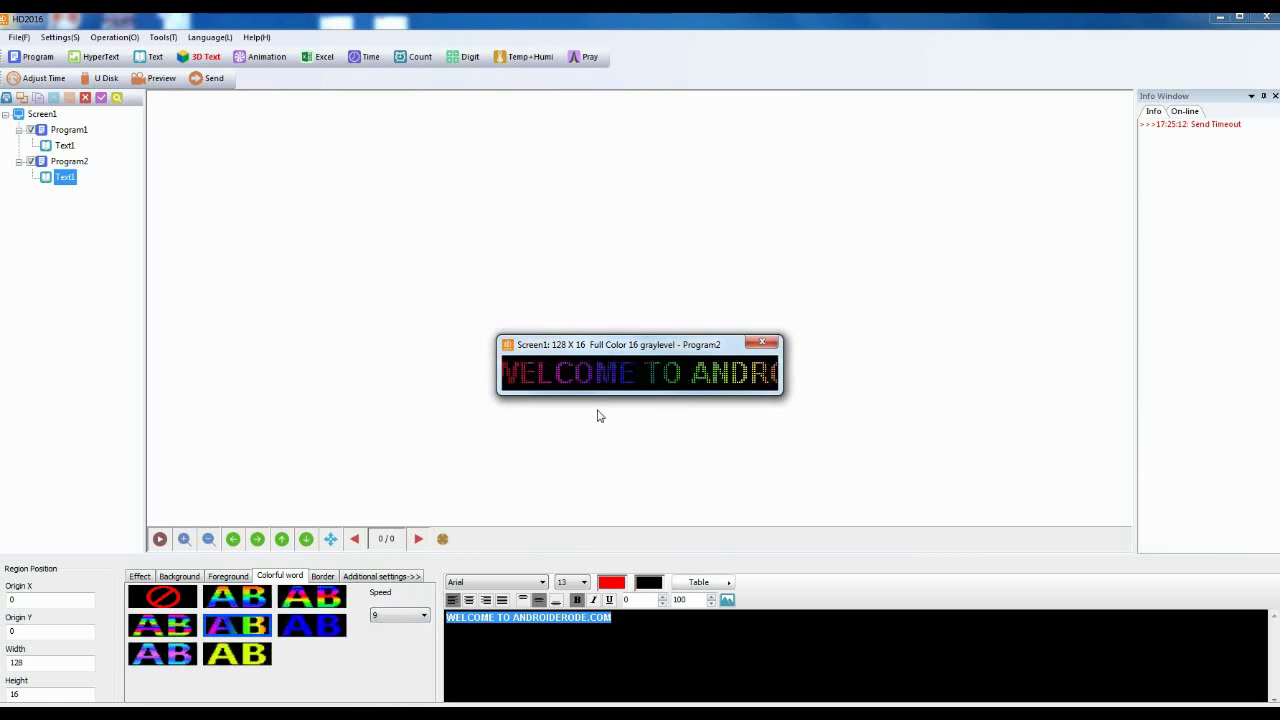
left_click(766, 344)
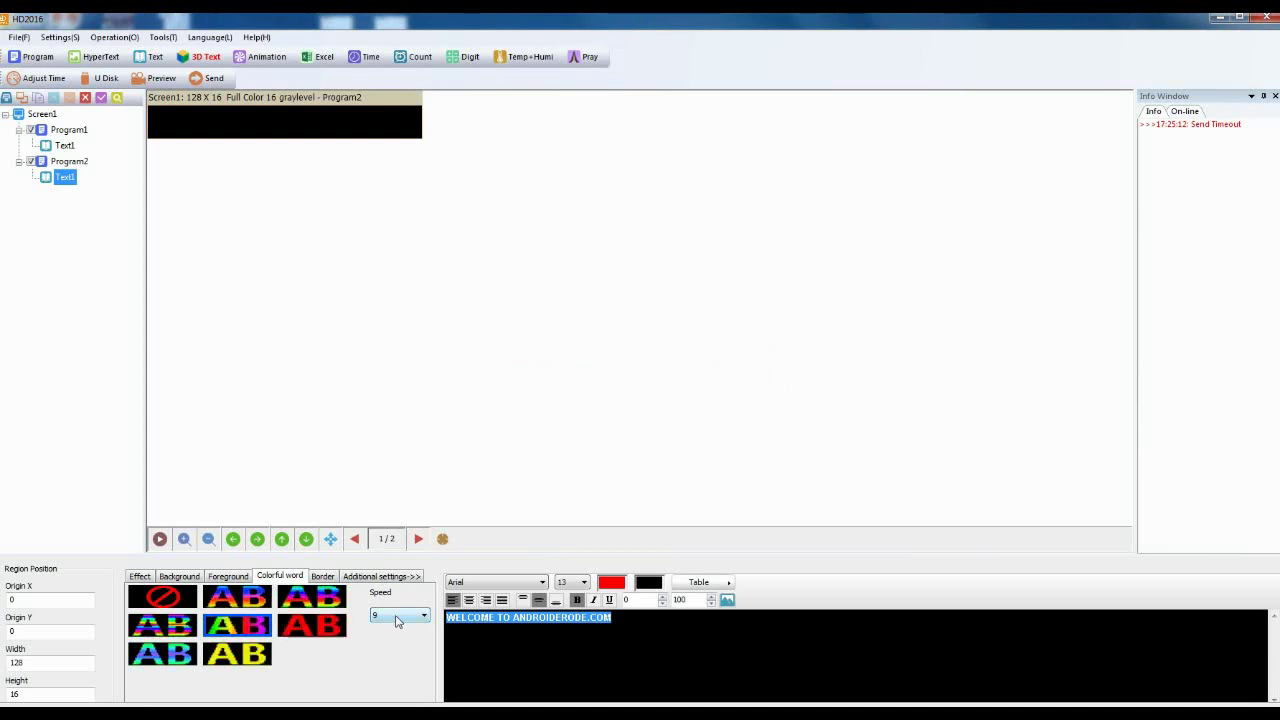
Step: Add a third program with a 3D text region enlarged to fill the whole 128 x 16 screen
left_click(38, 57)
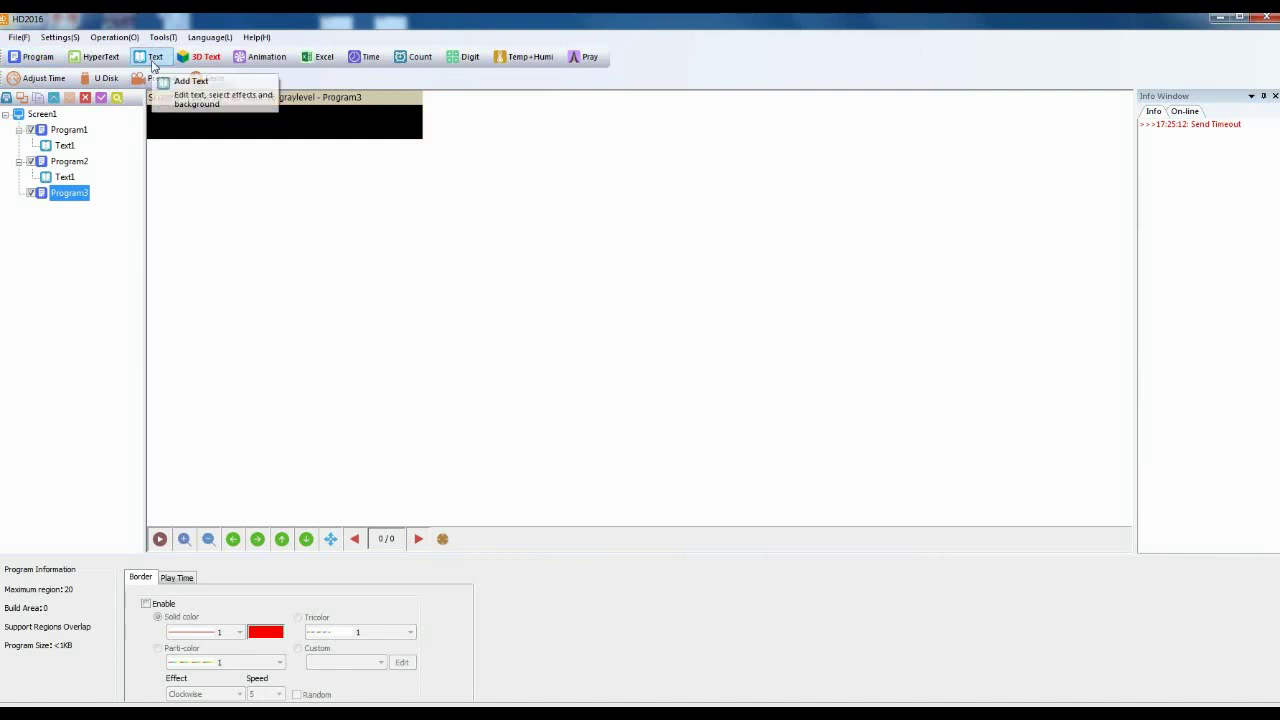
left_click(198, 58)
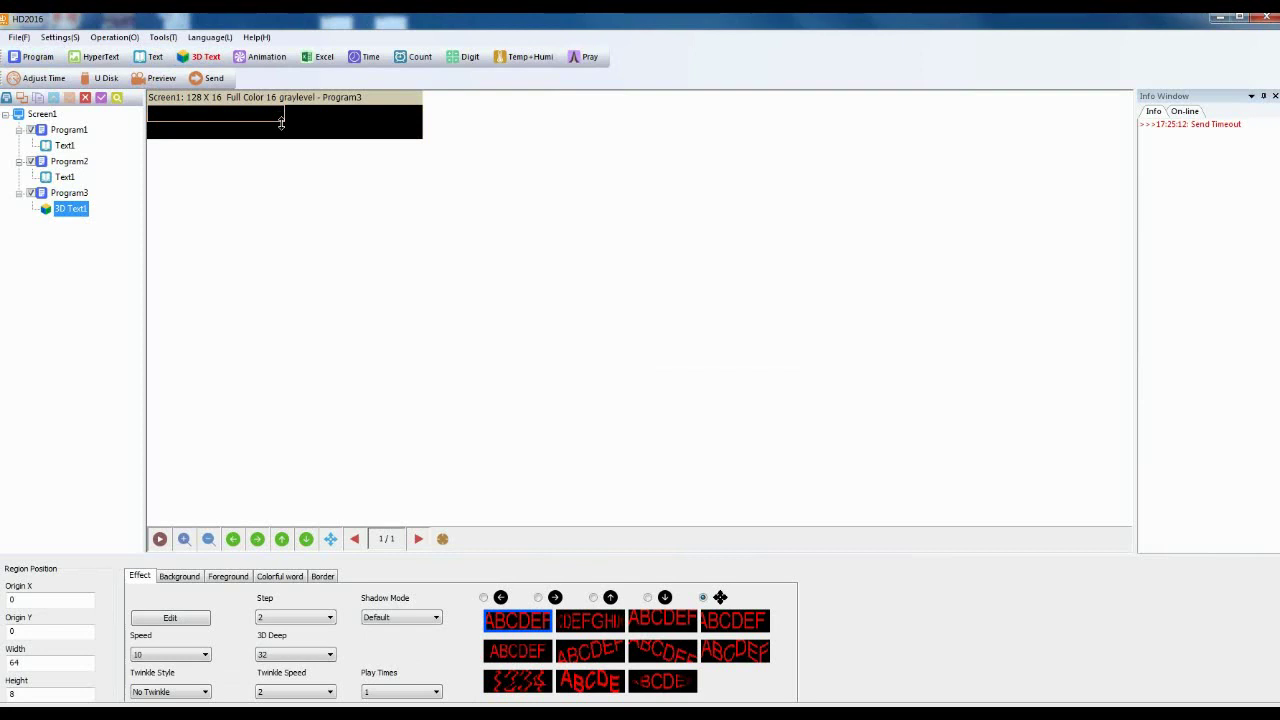
mouse_move(281, 121)
left_mouse_down()
mouse_move(400, 143)
mouse_move(280, 125)
left_mouse_up()
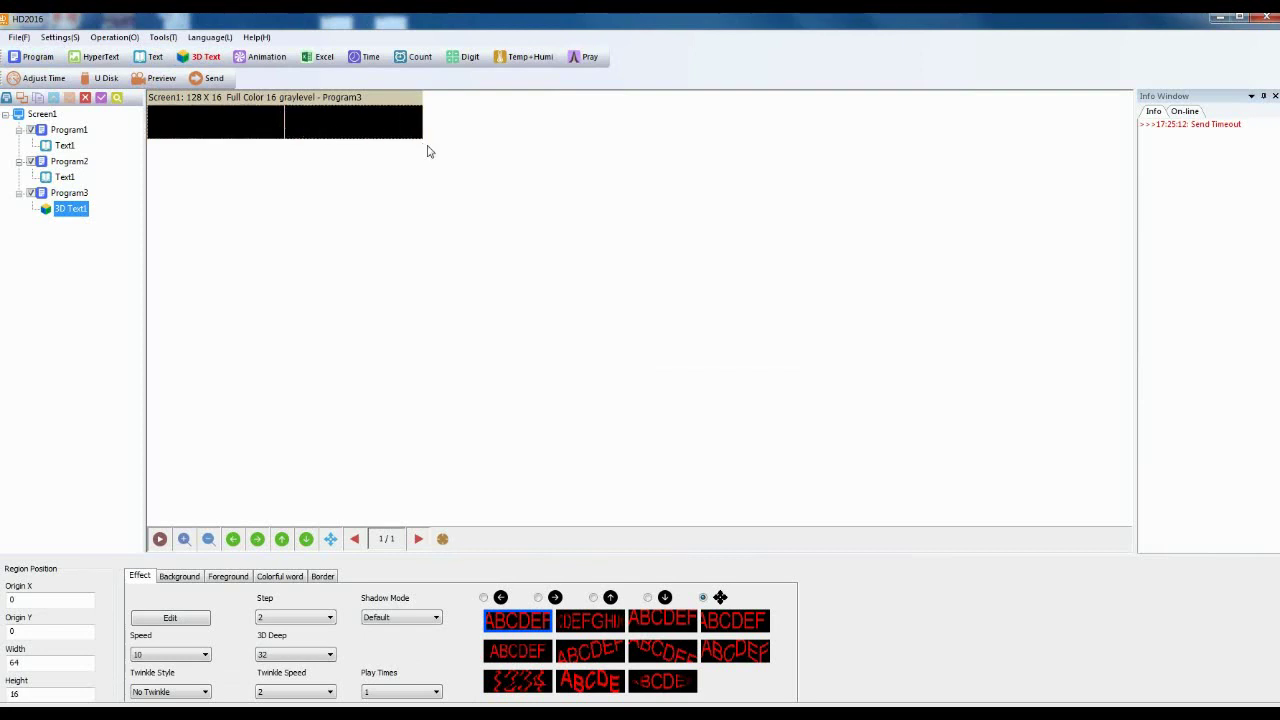
left_click_drag(427, 151, 431, 203)
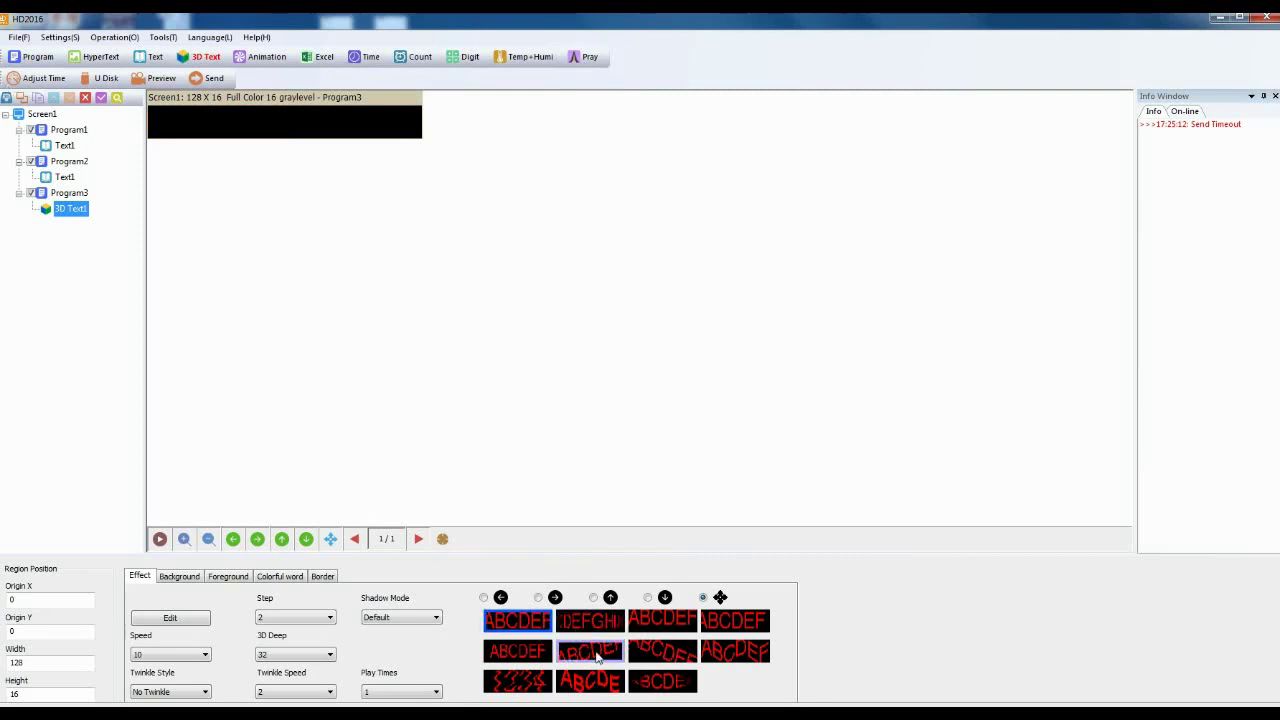
Step: Apply the second effect in the second row to the 3D text region and preview the program
left_click(597, 655)
left_click(71, 210)
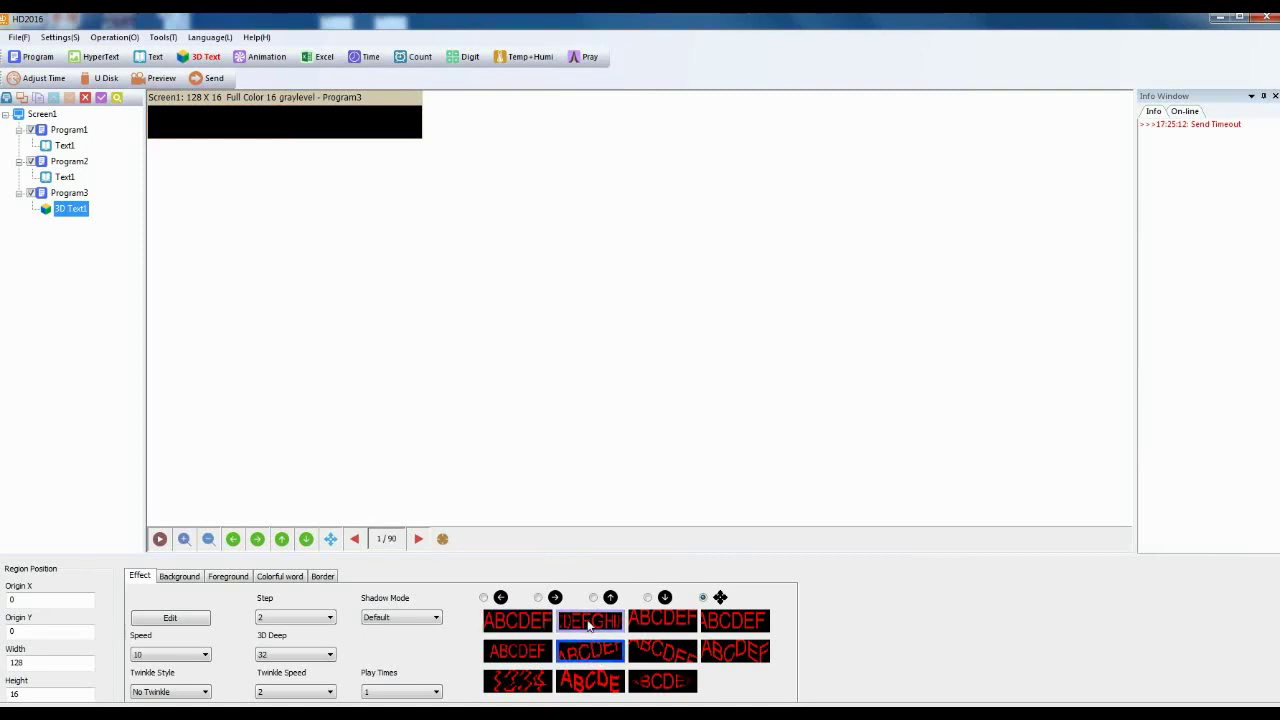
left_click(593, 652)
left_click(161, 80)
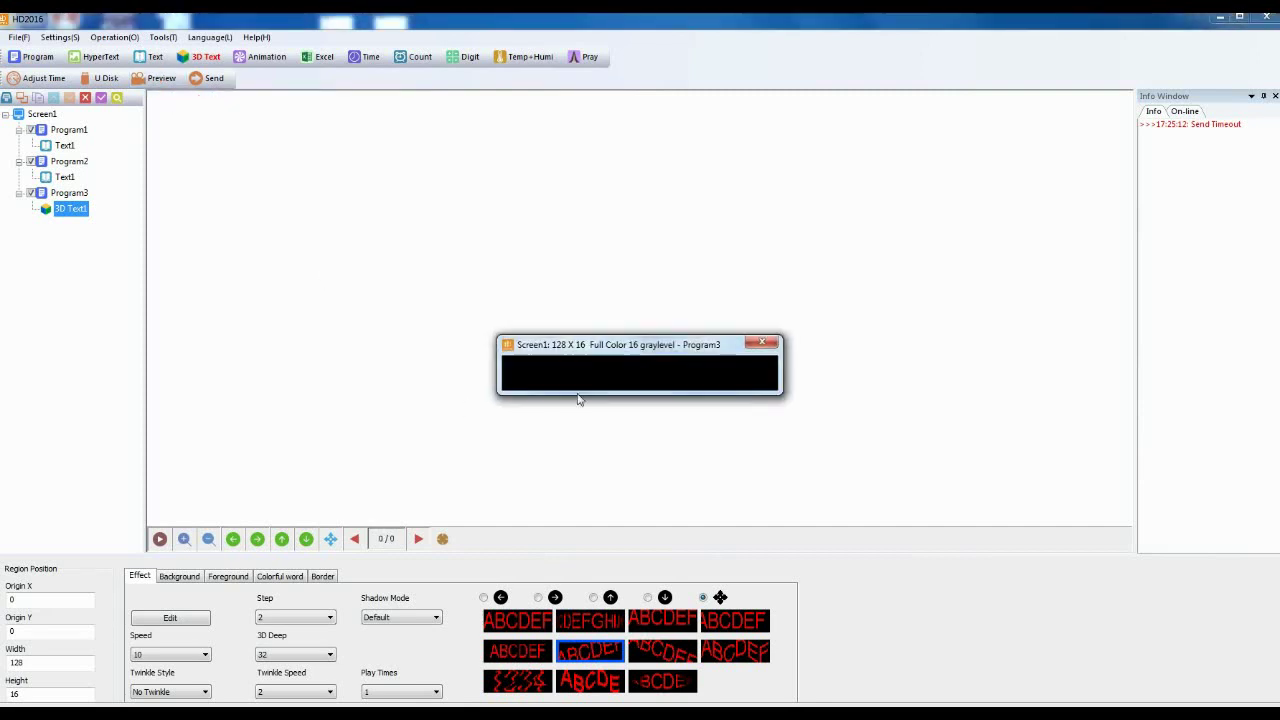
left_click(763, 345)
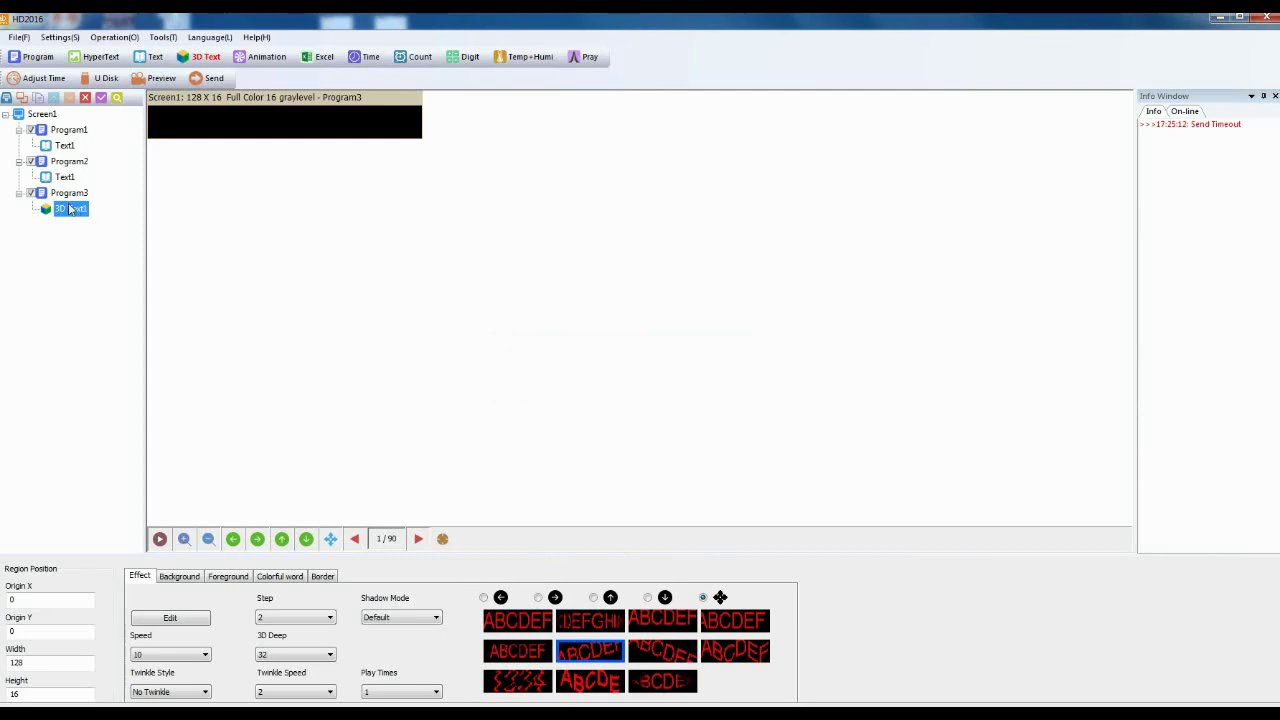
Step: Delete Program3 with its 3D text region and return to Program2's welcome text
left_click(70, 193)
right_click(70, 196)
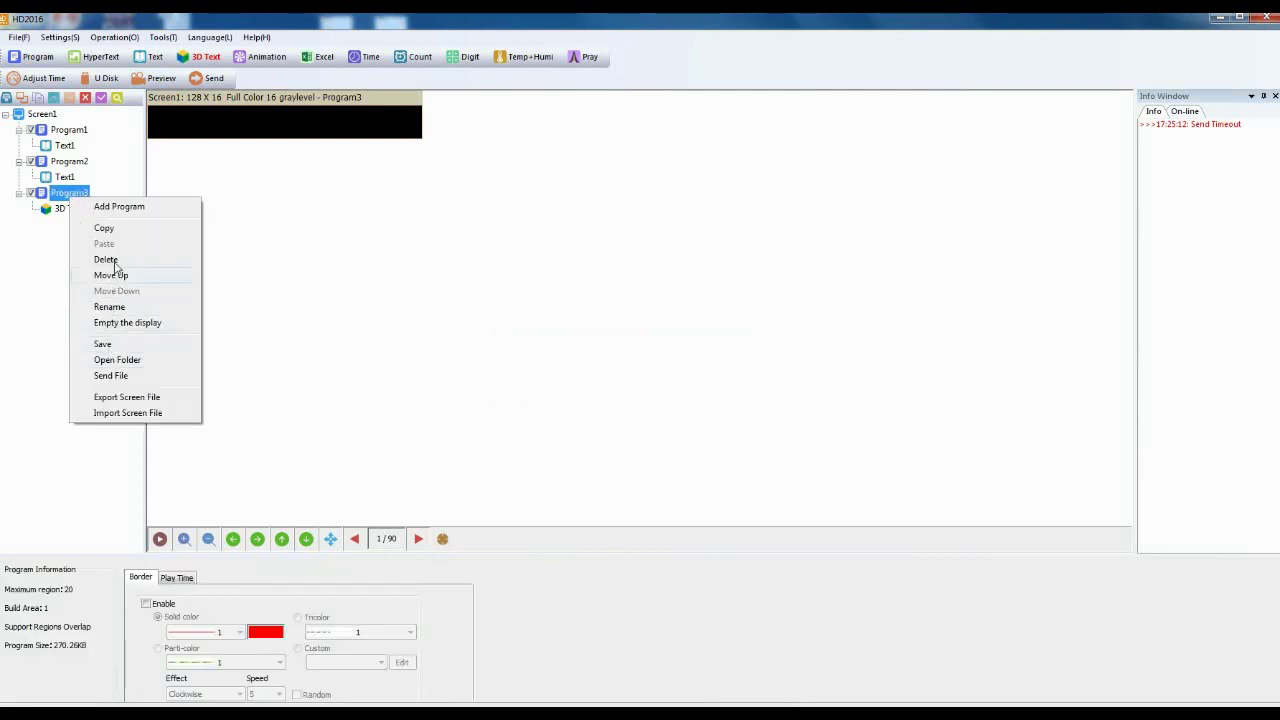
left_click(118, 260)
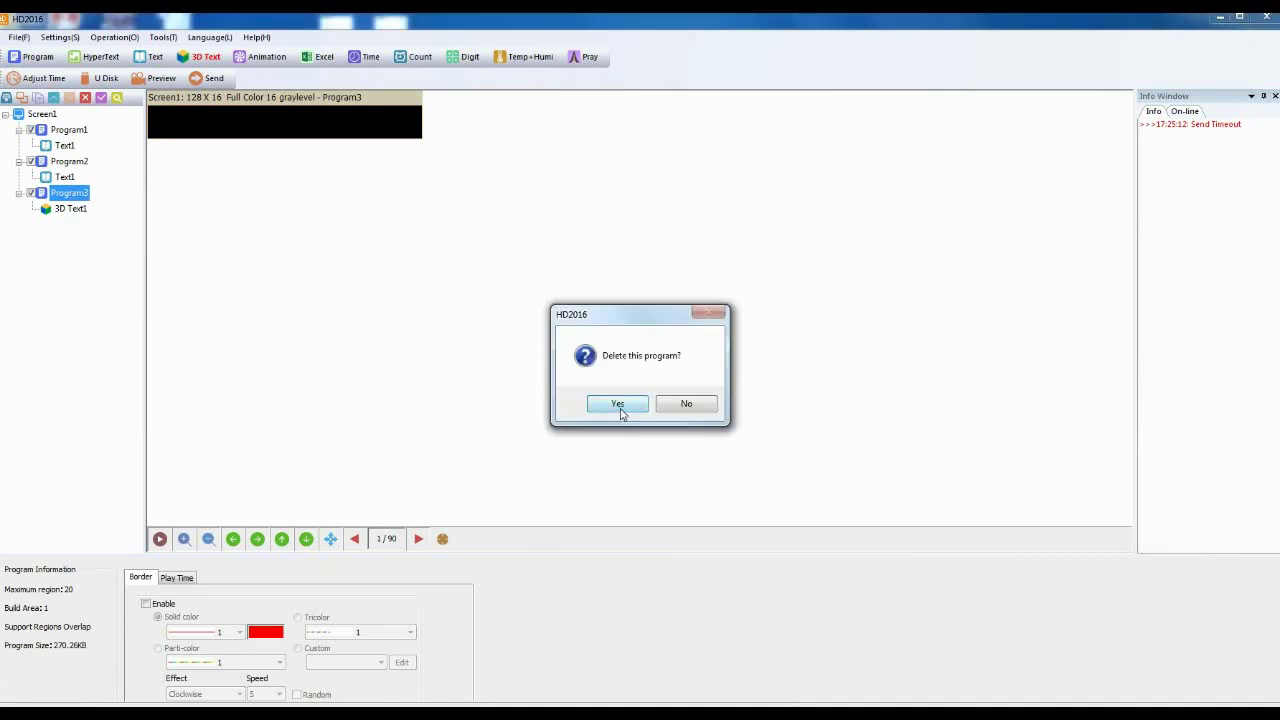
left_click(618, 404)
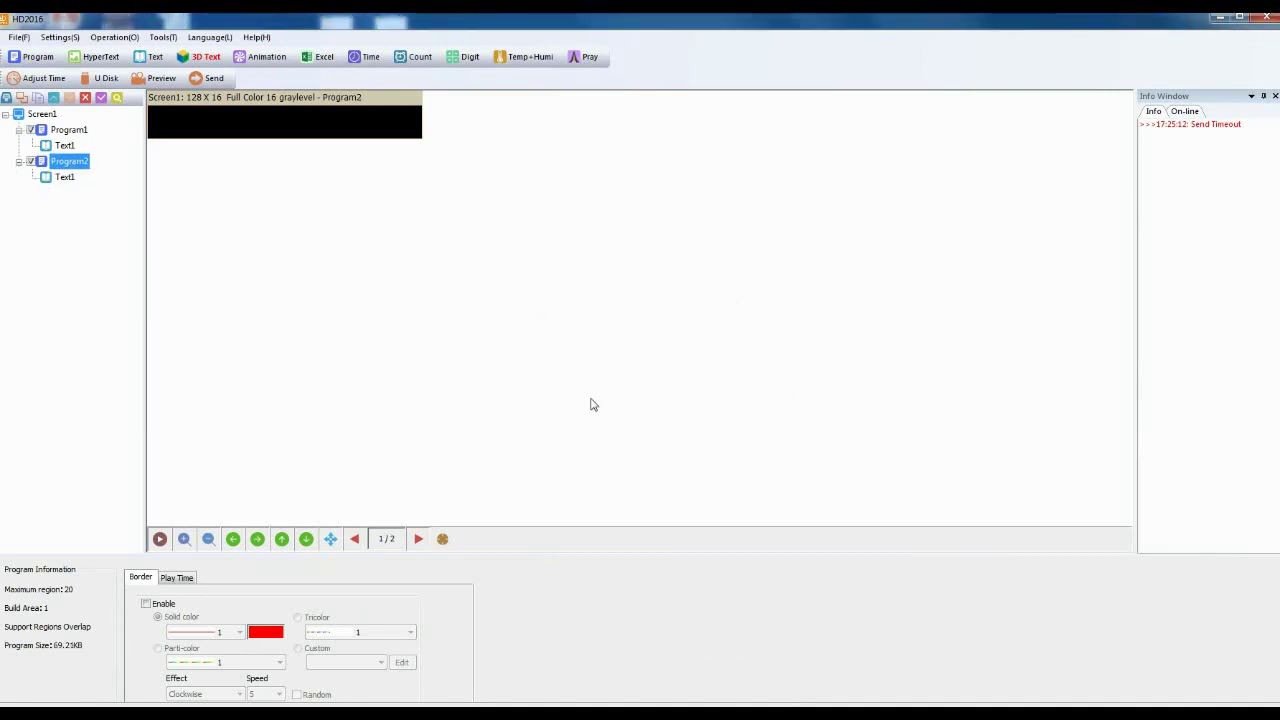
left_click(63, 178)
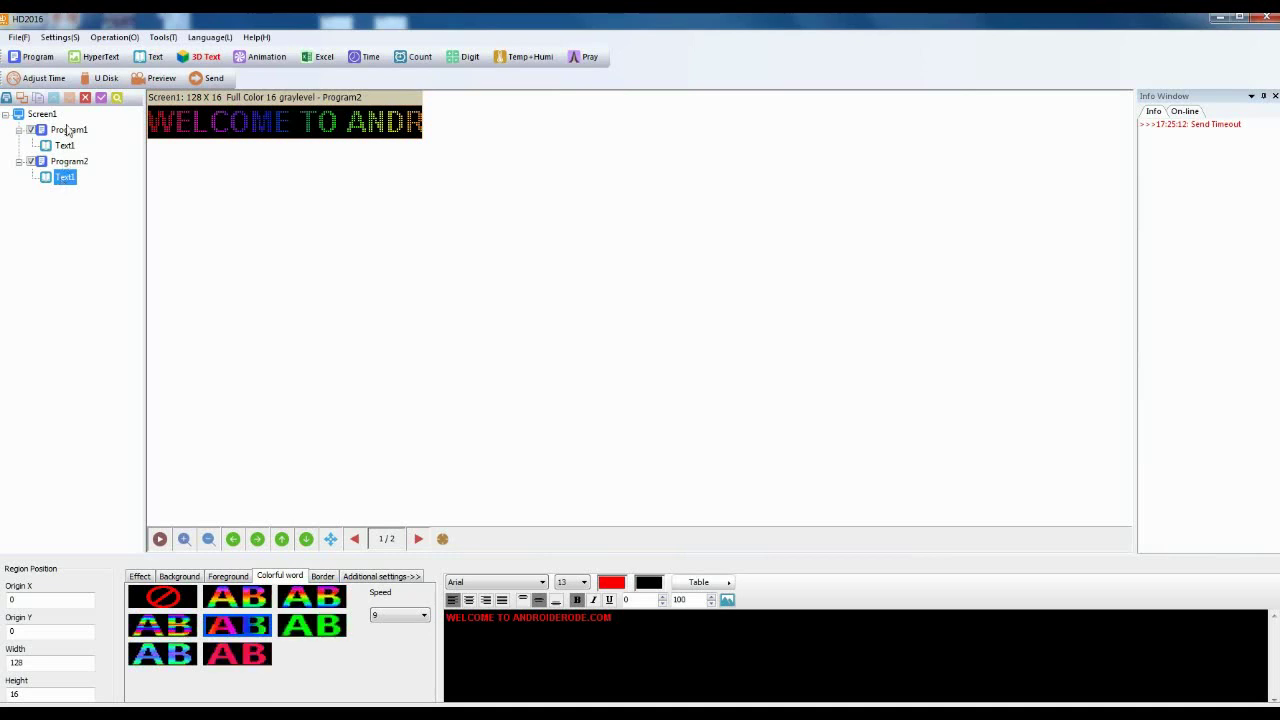
Step: Add a third program with a time region enlarged to fill the whole 128 x 16 screen
left_click(40, 57)
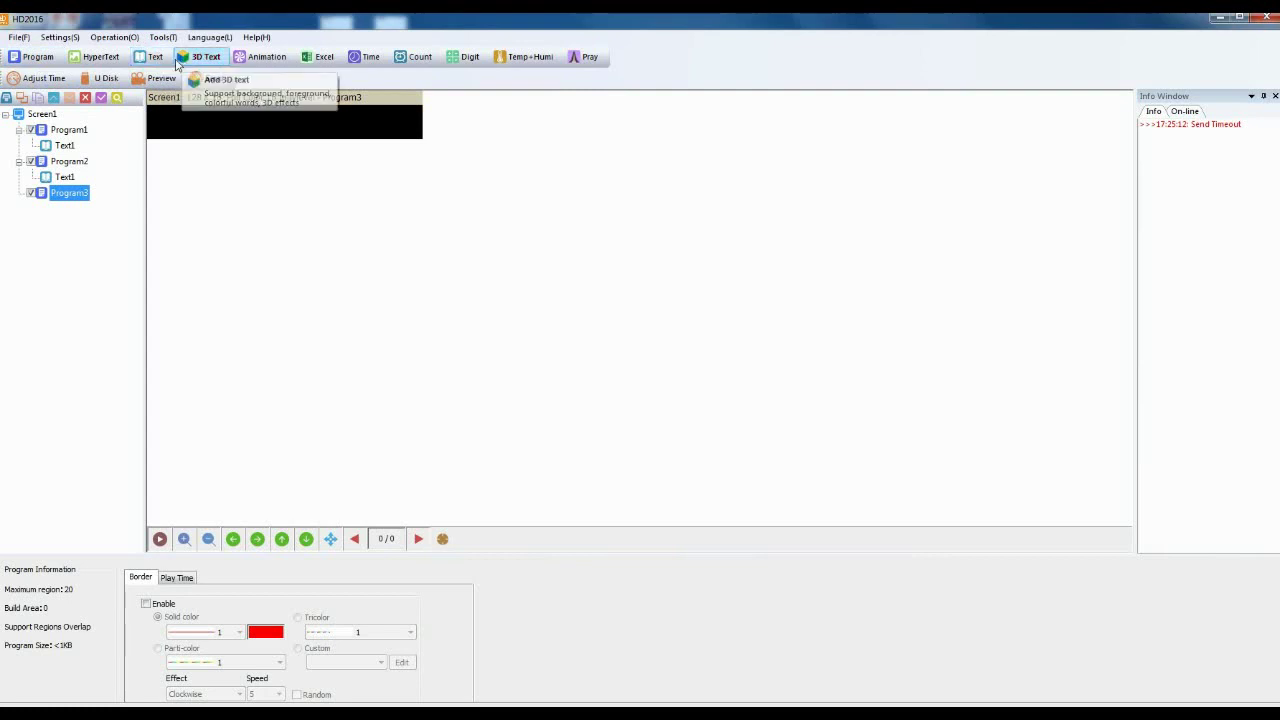
left_click(370, 58)
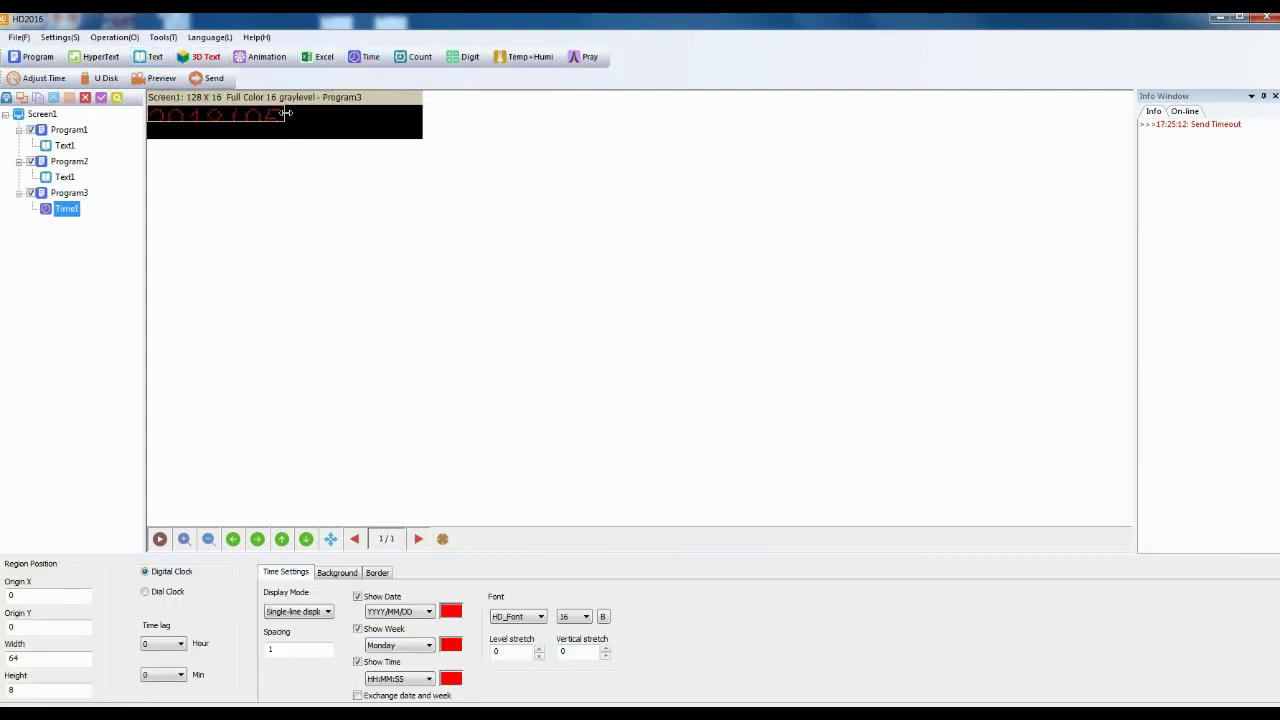
left_click_drag(286, 113, 442, 129)
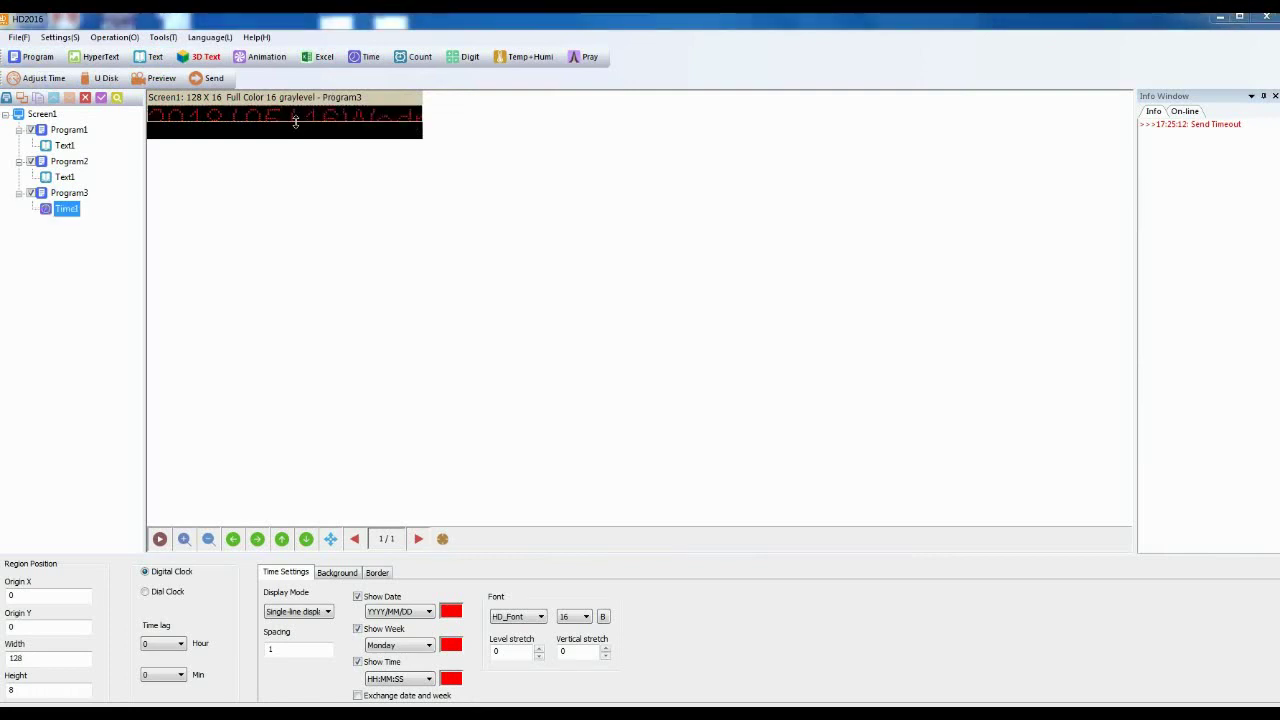
left_click_drag(295, 121, 291, 189)
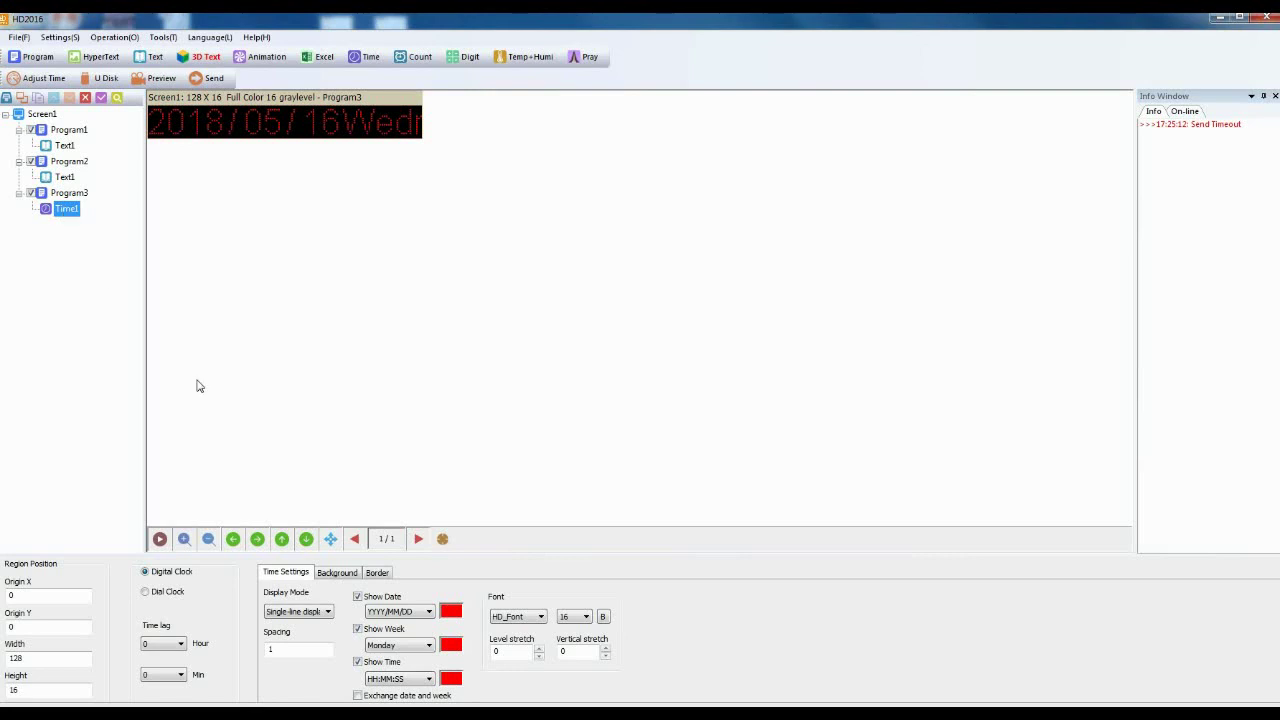
Step: Make Program3's time region show only the date, hiding weekday and time, in DD-MM-YYYY format
left_click(359, 630)
left_click(358, 662)
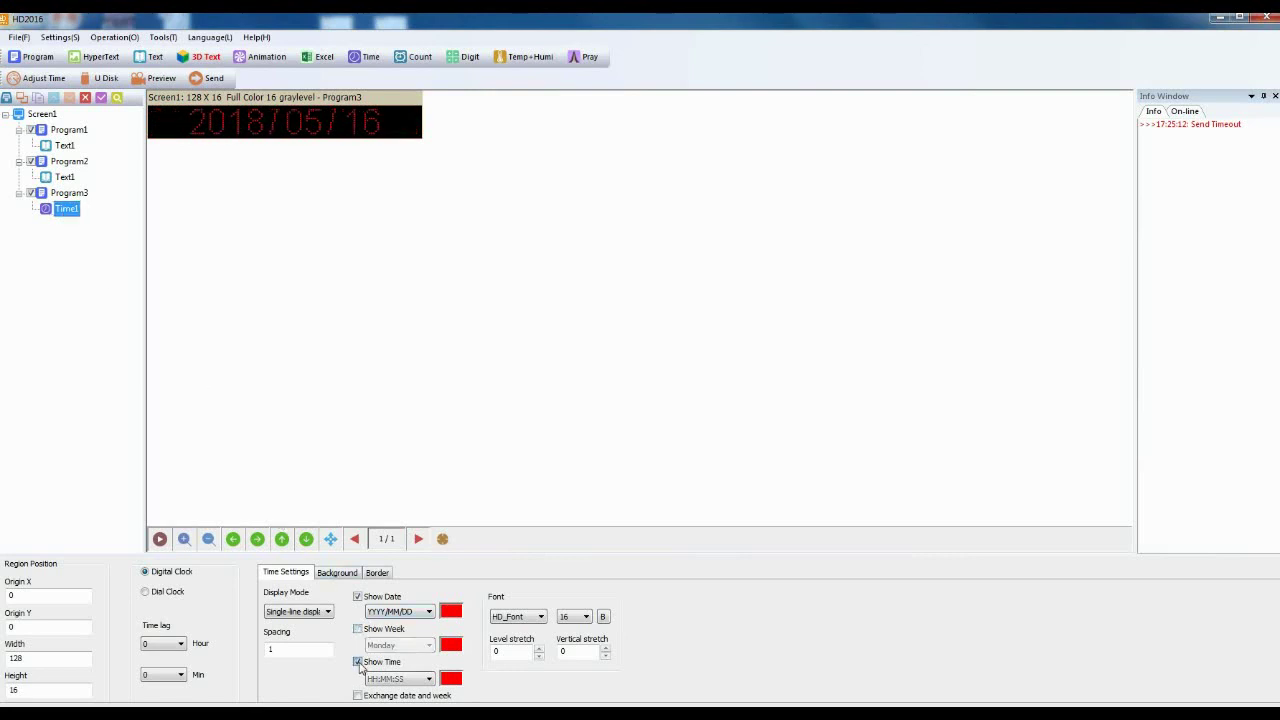
left_click(410, 612)
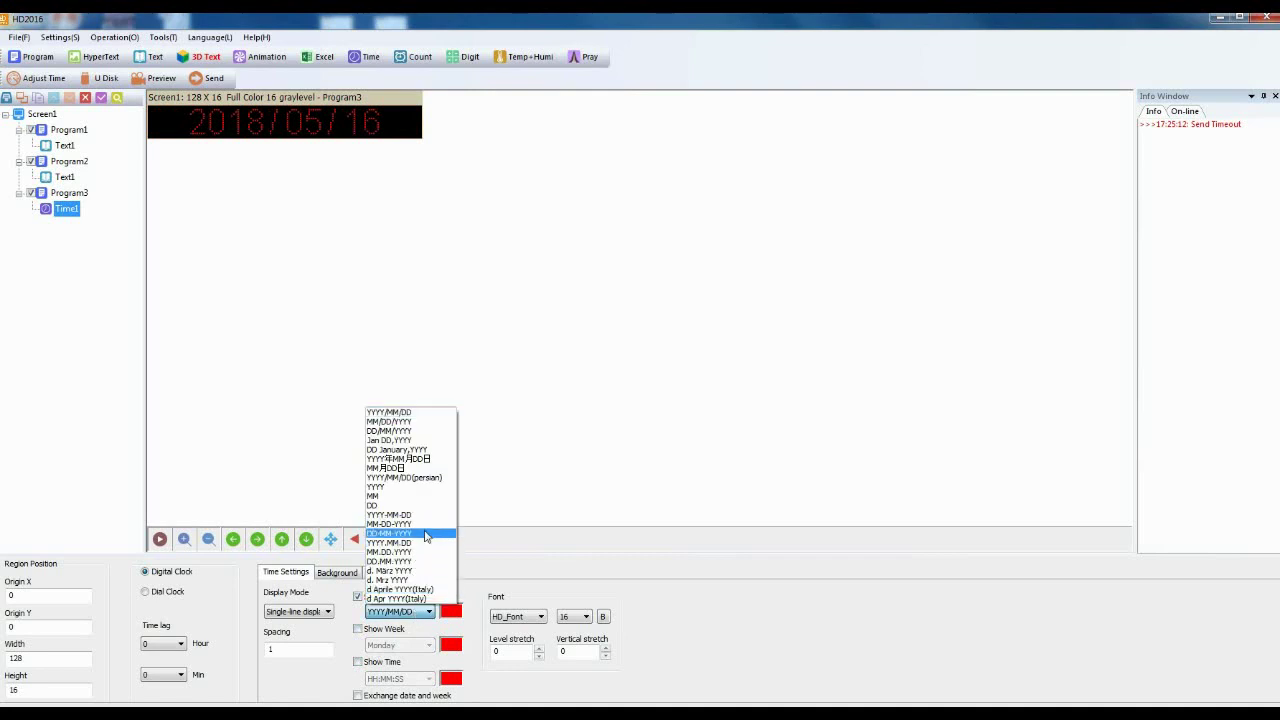
left_click(424, 534)
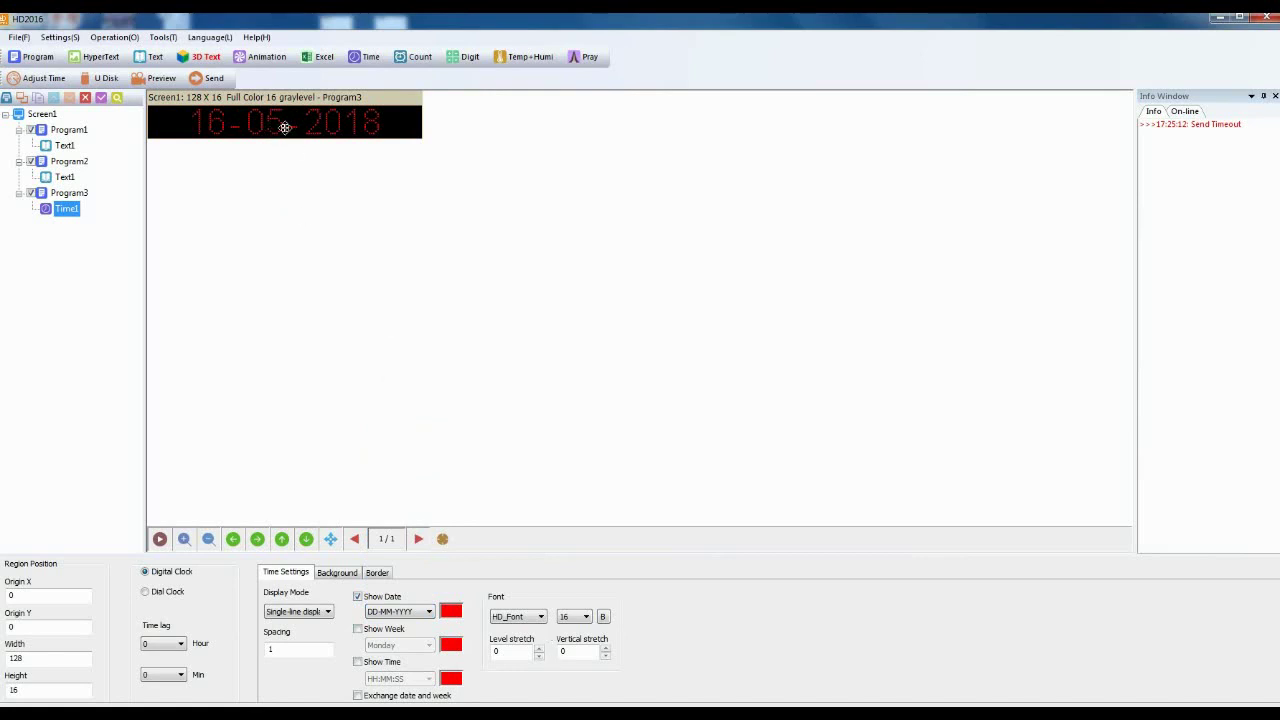
Step: Enable a background with the Twinkle effect for Program3's date region and preview it
left_click(340, 576)
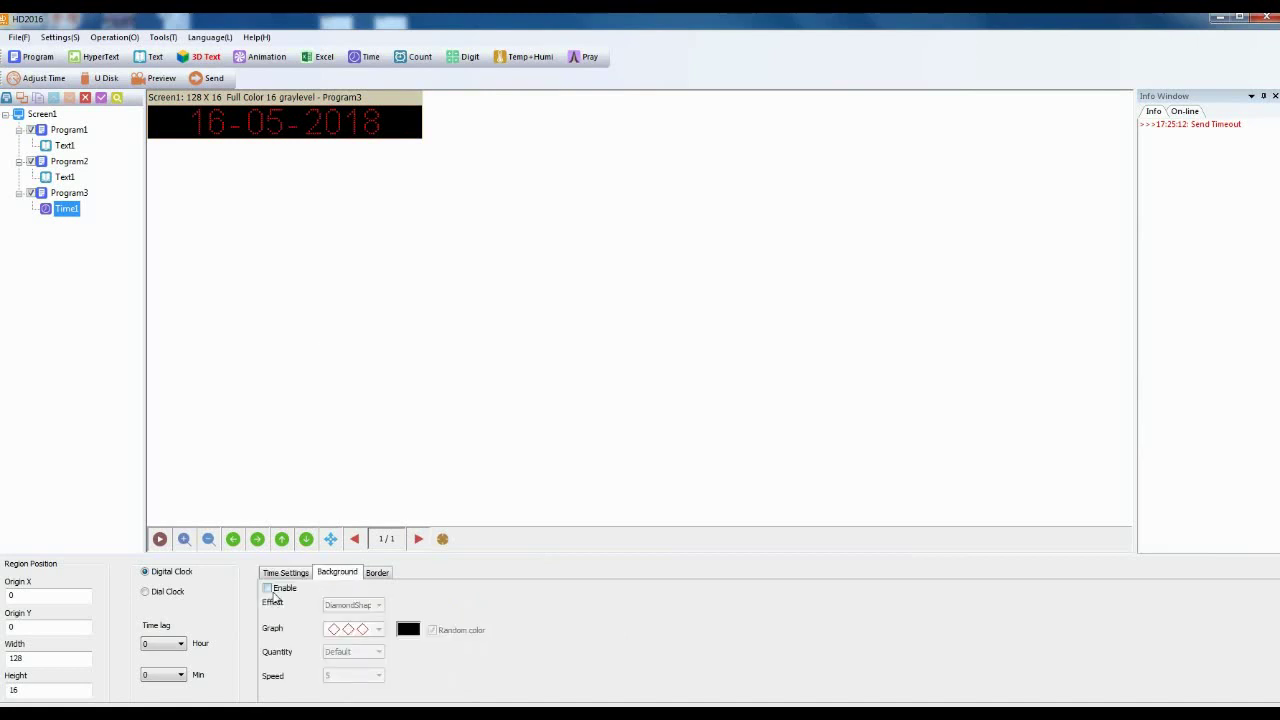
left_click(274, 591)
left_click(376, 606)
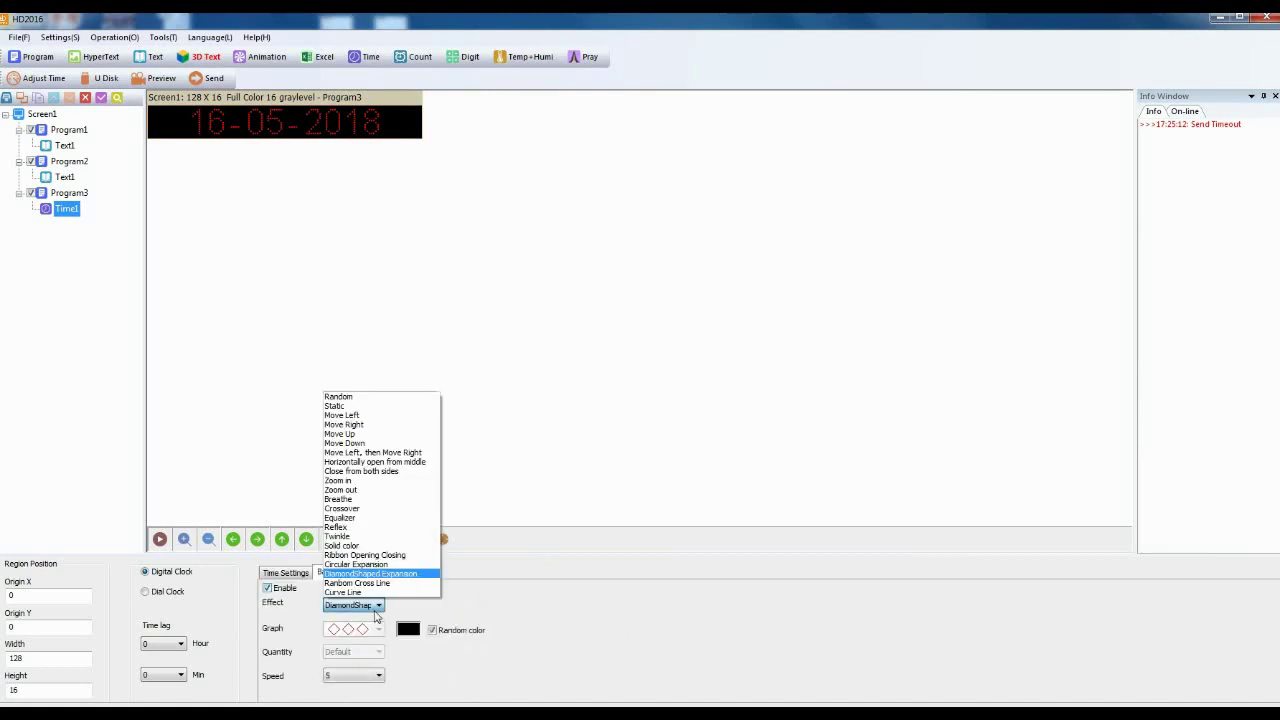
left_click(367, 537)
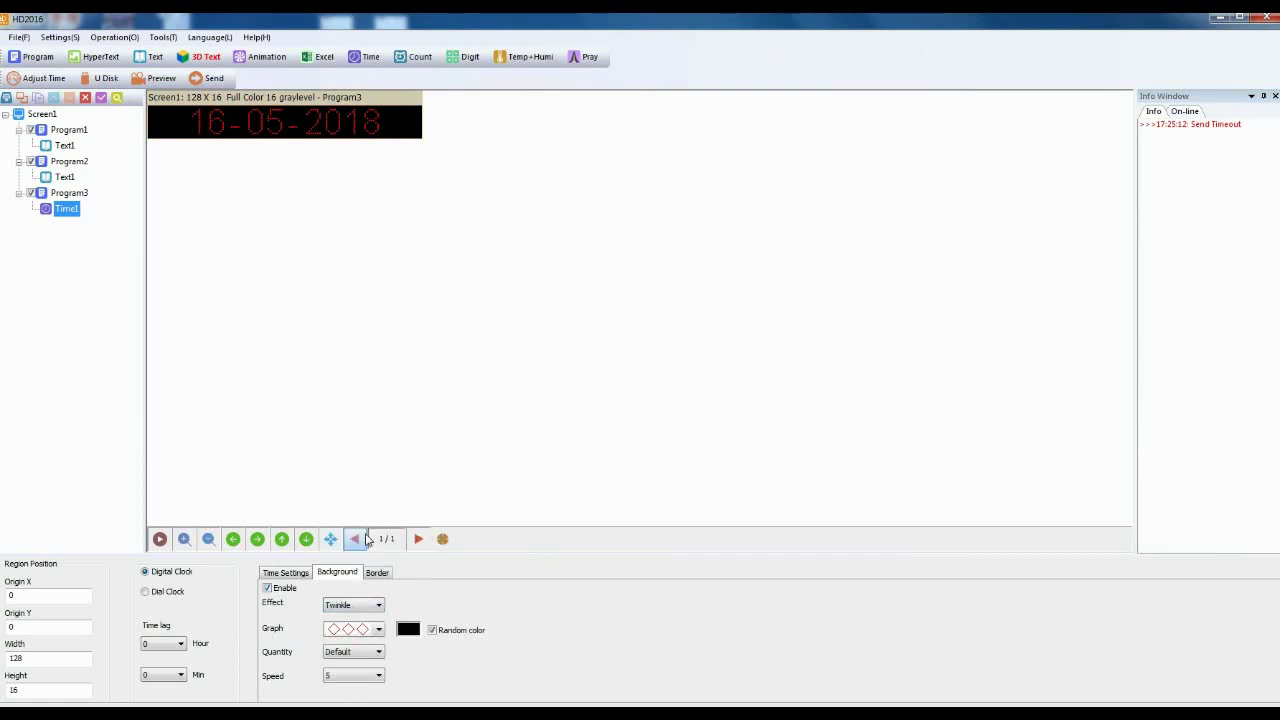
left_click(161, 78)
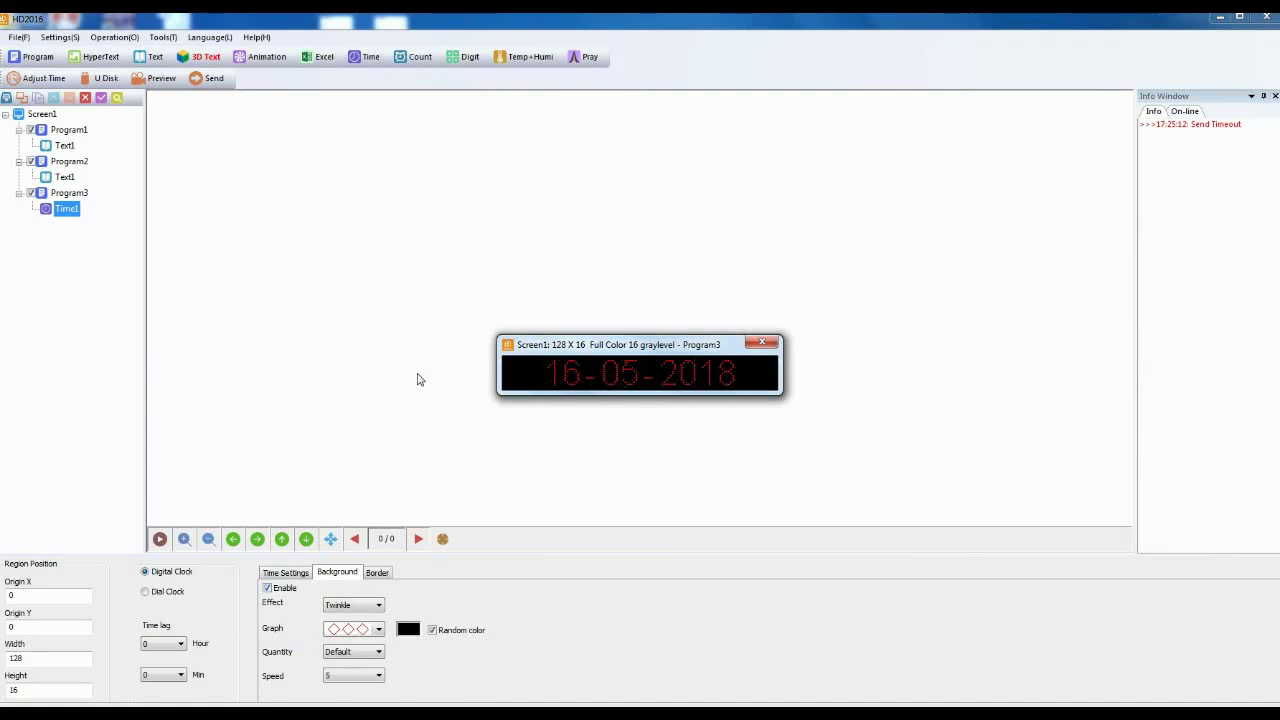
left_click(763, 344)
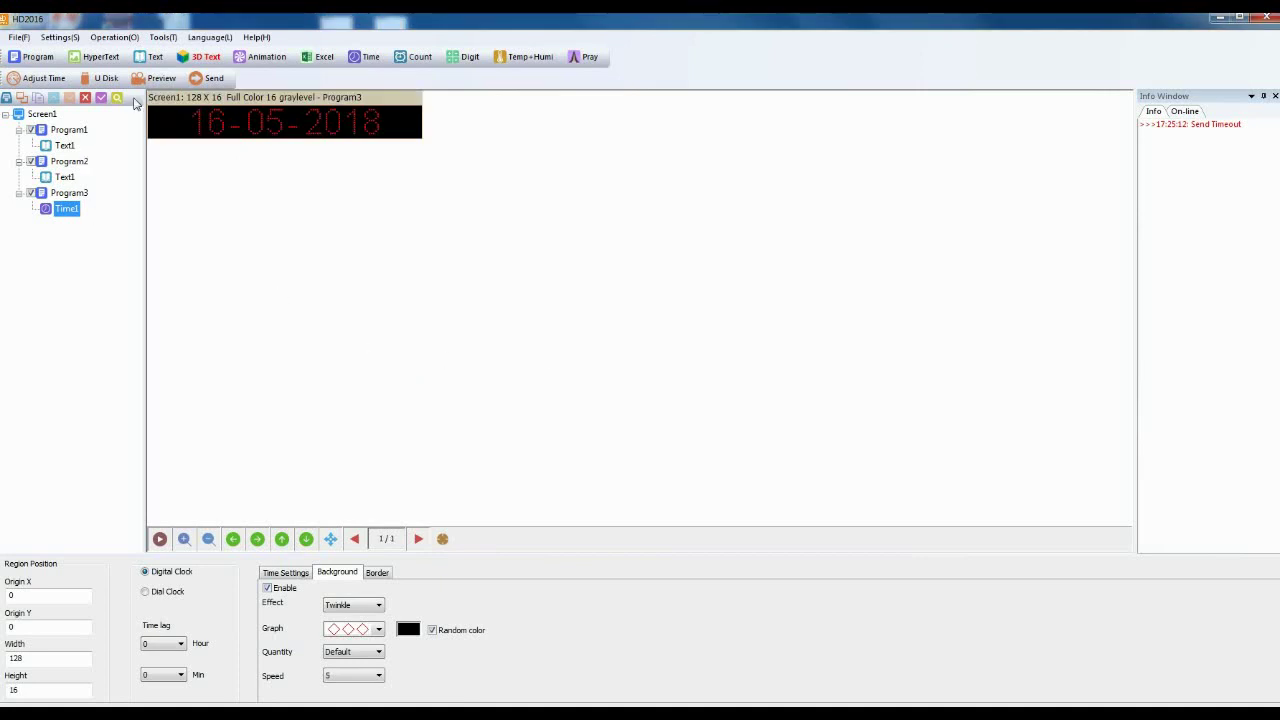
Step: Add a fourth program with a time region stretched to the full 128 x 16 screen
left_click(36, 57)
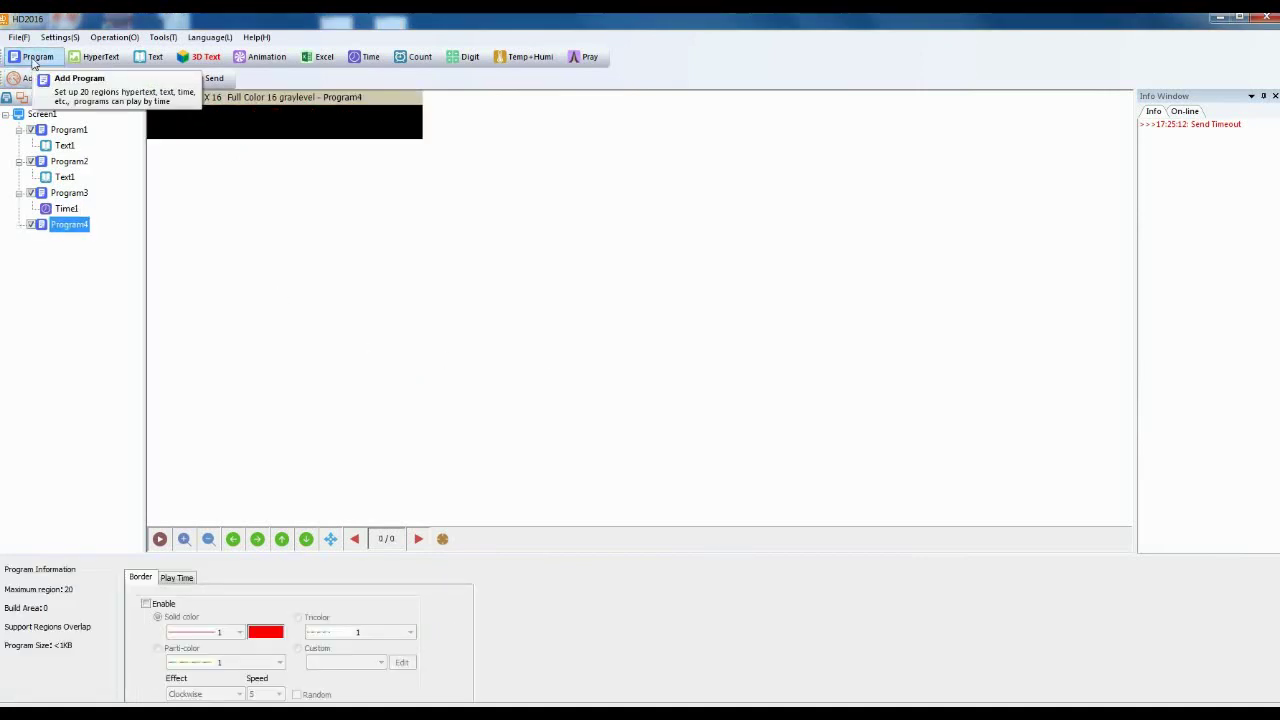
left_click(369, 58)
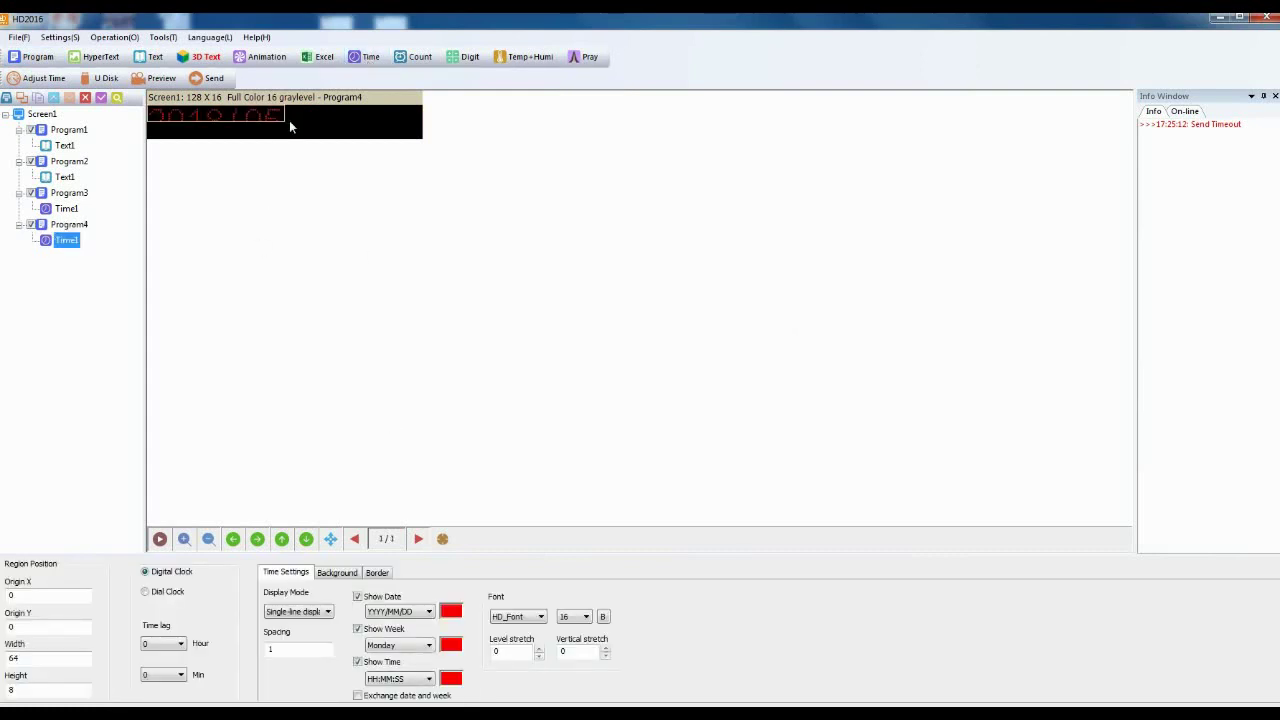
left_click_drag(286, 121, 434, 146)
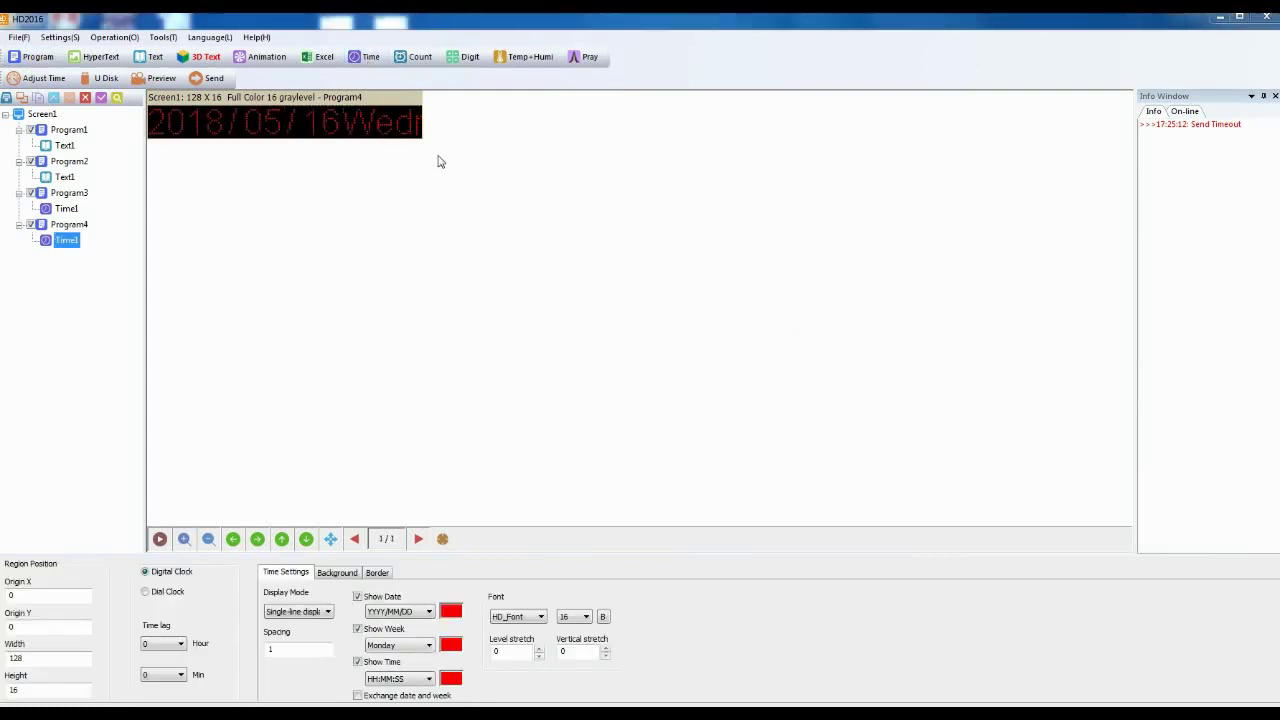
Step: Make Program4's time region show only the weekday, hiding date and time, color it blue, and preview it
left_click(357, 597)
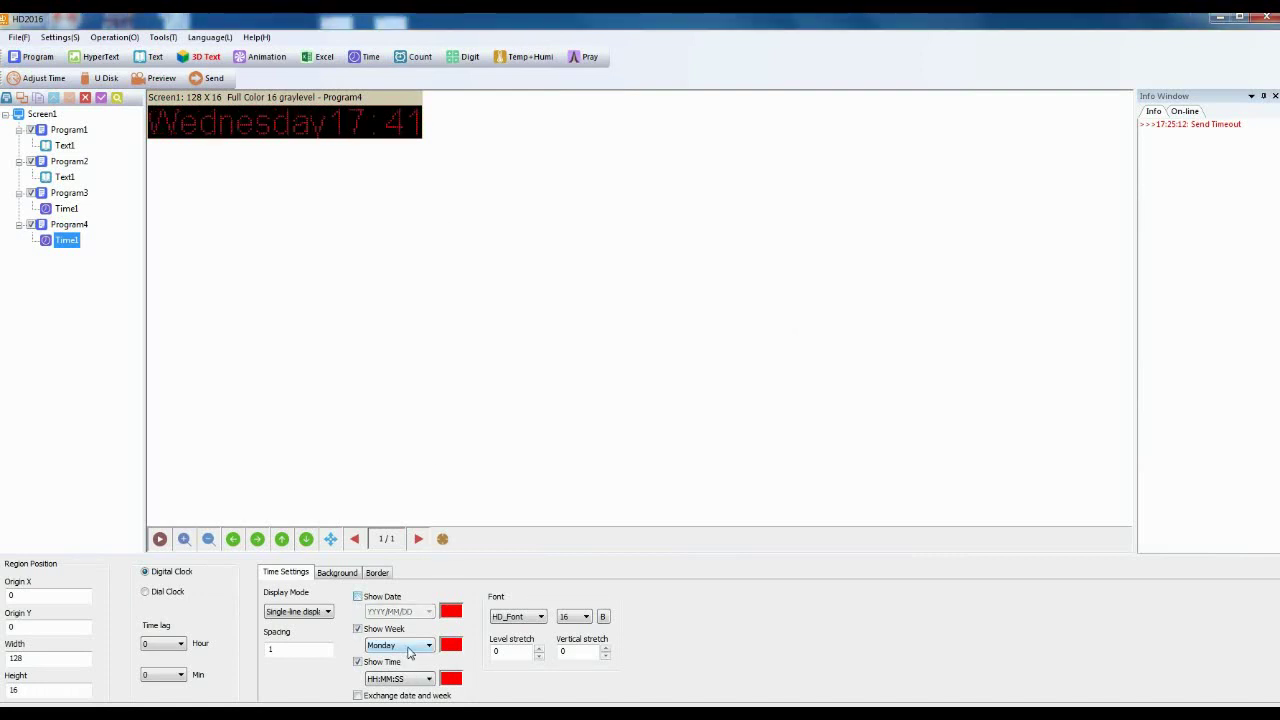
left_click(358, 662)
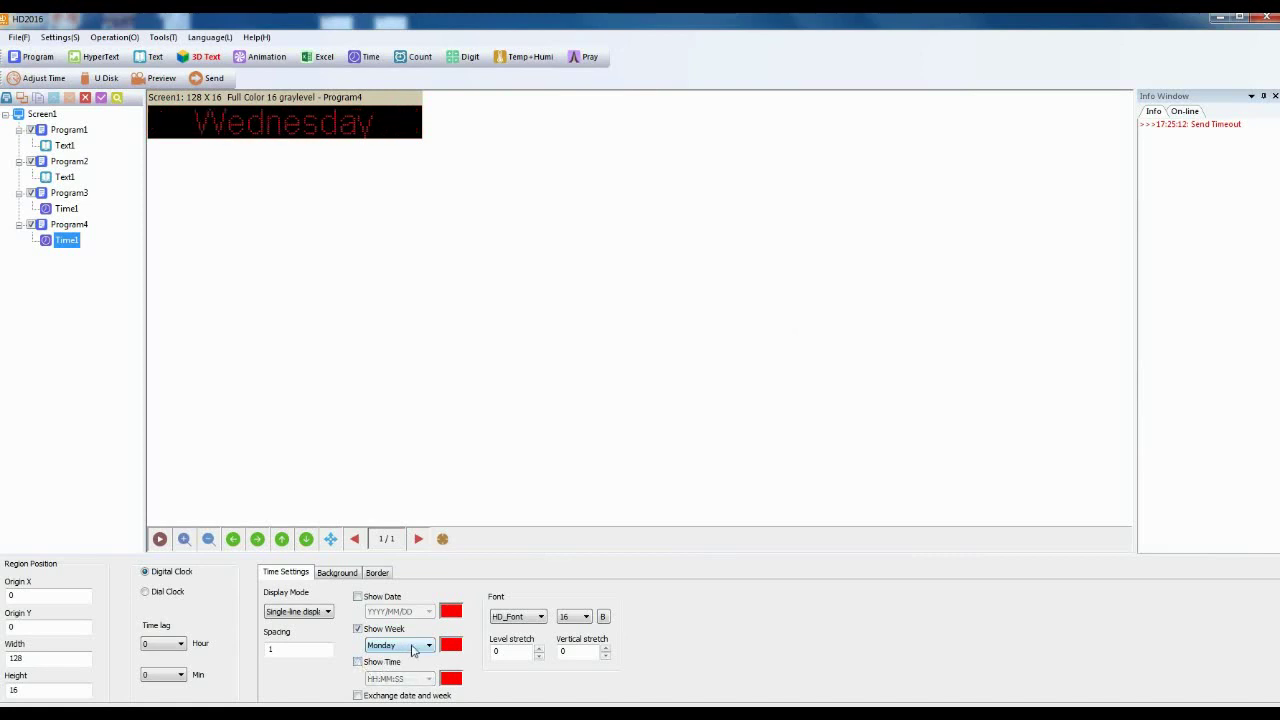
left_click(450, 644)
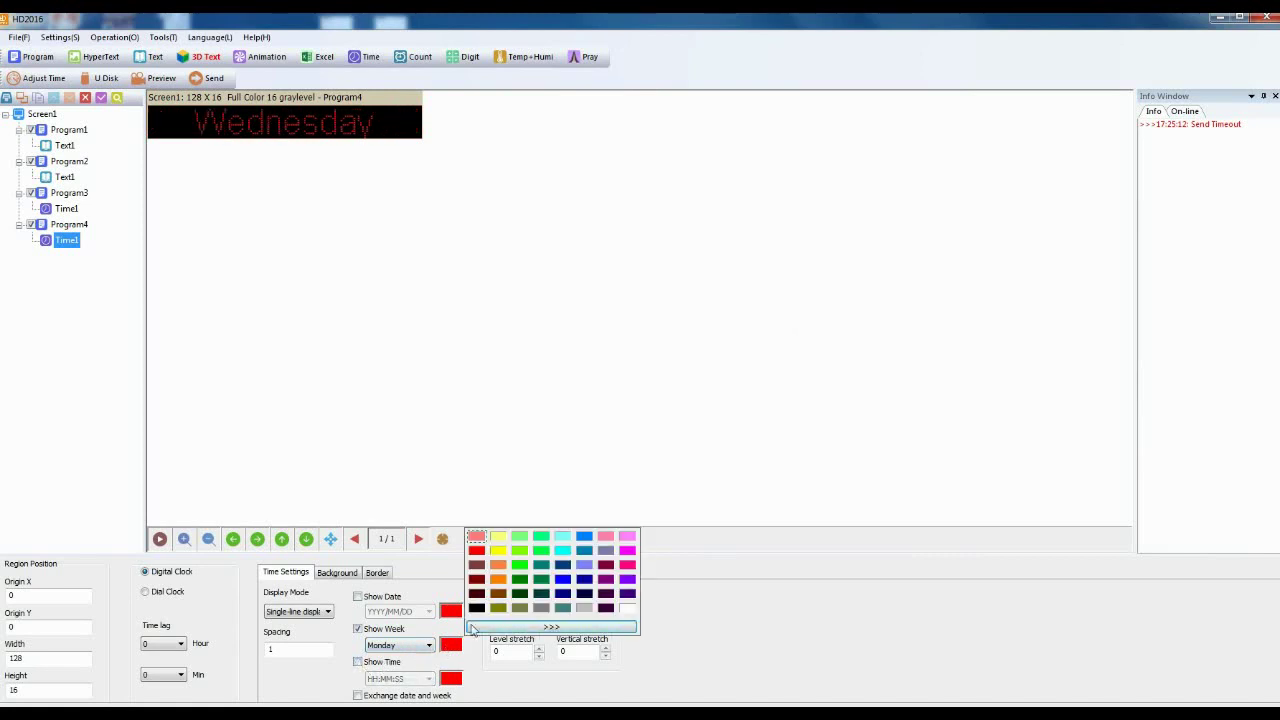
left_click(563, 580)
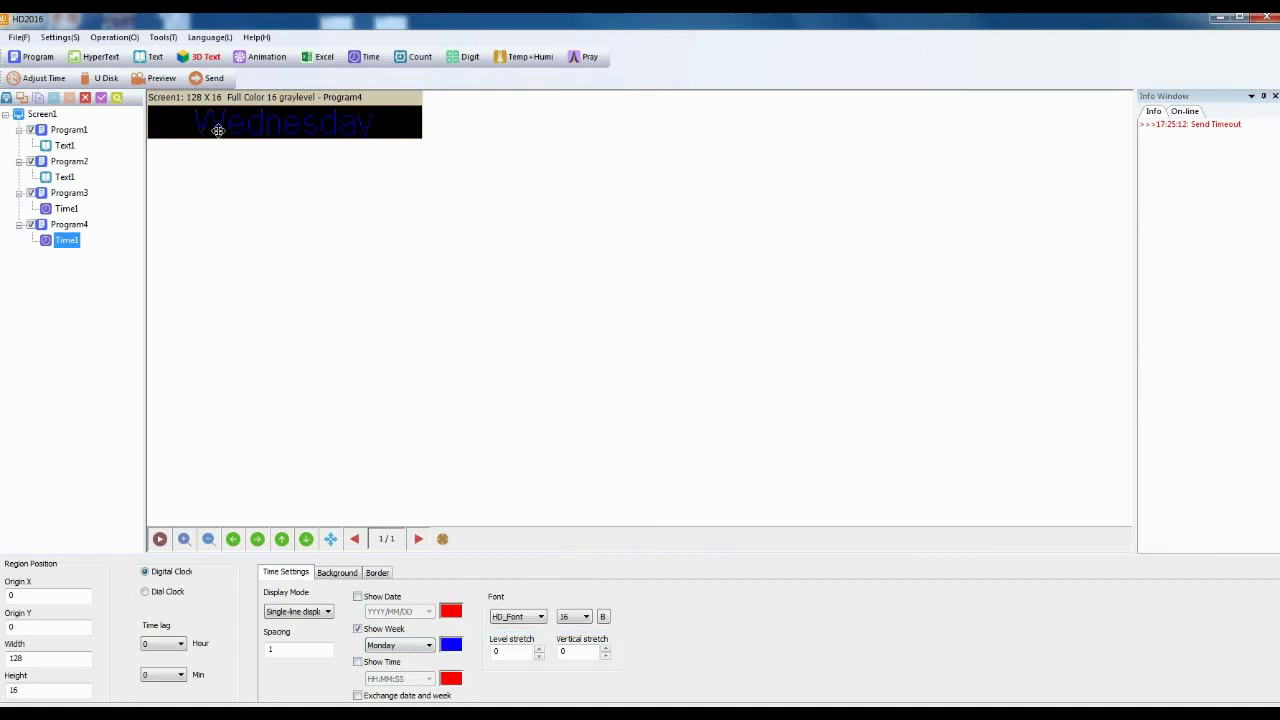
left_click(162, 80)
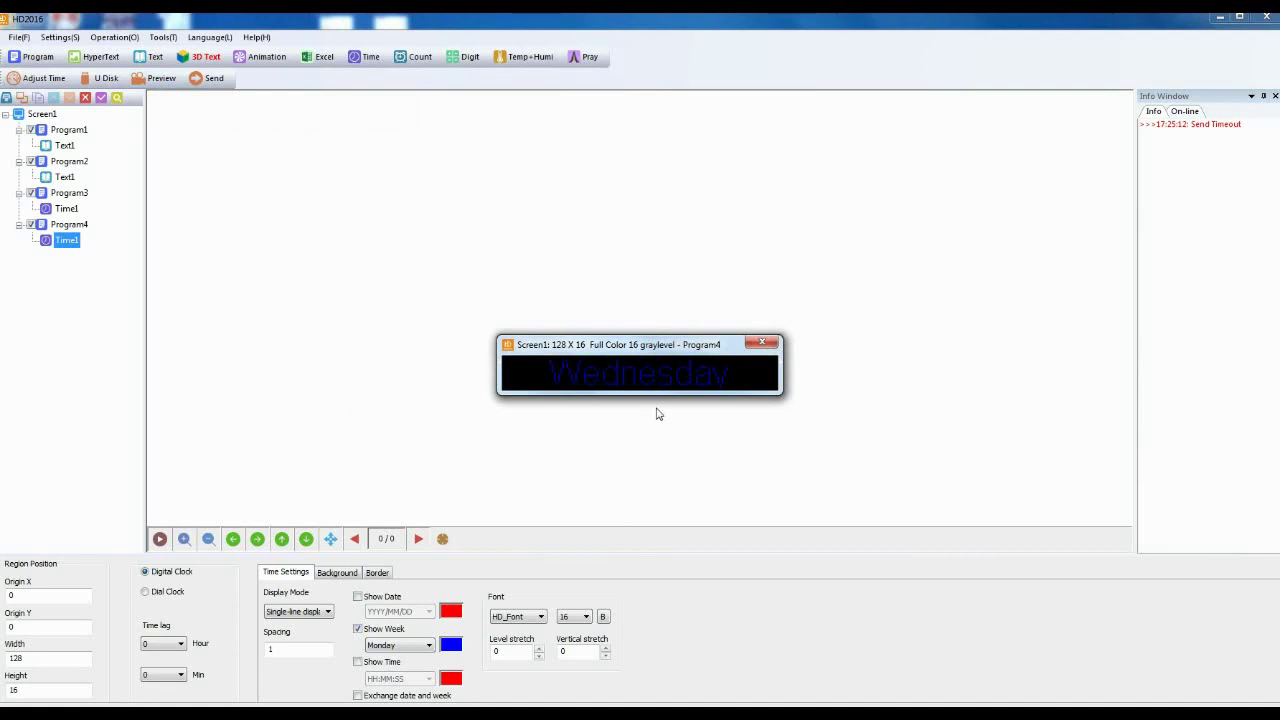
left_click(756, 345)
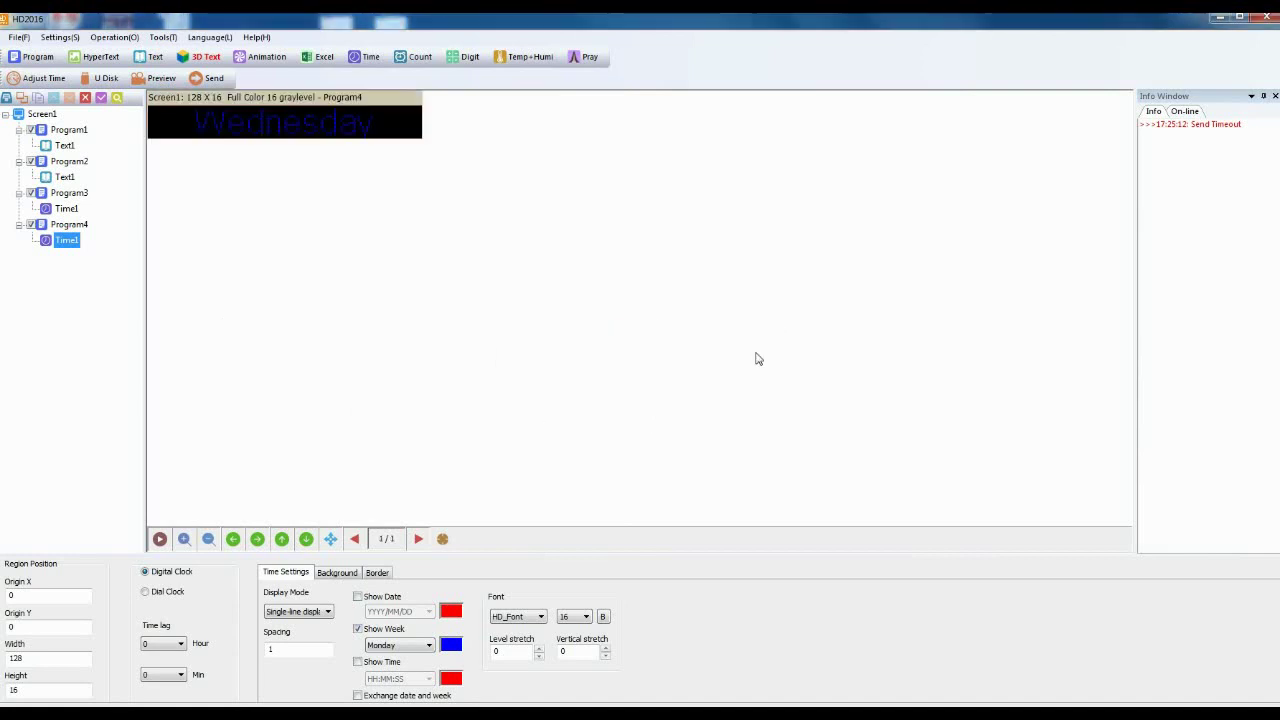
Step: Add a fifth program with a time region covering the entire 128 x 16 screen
left_click(32, 57)
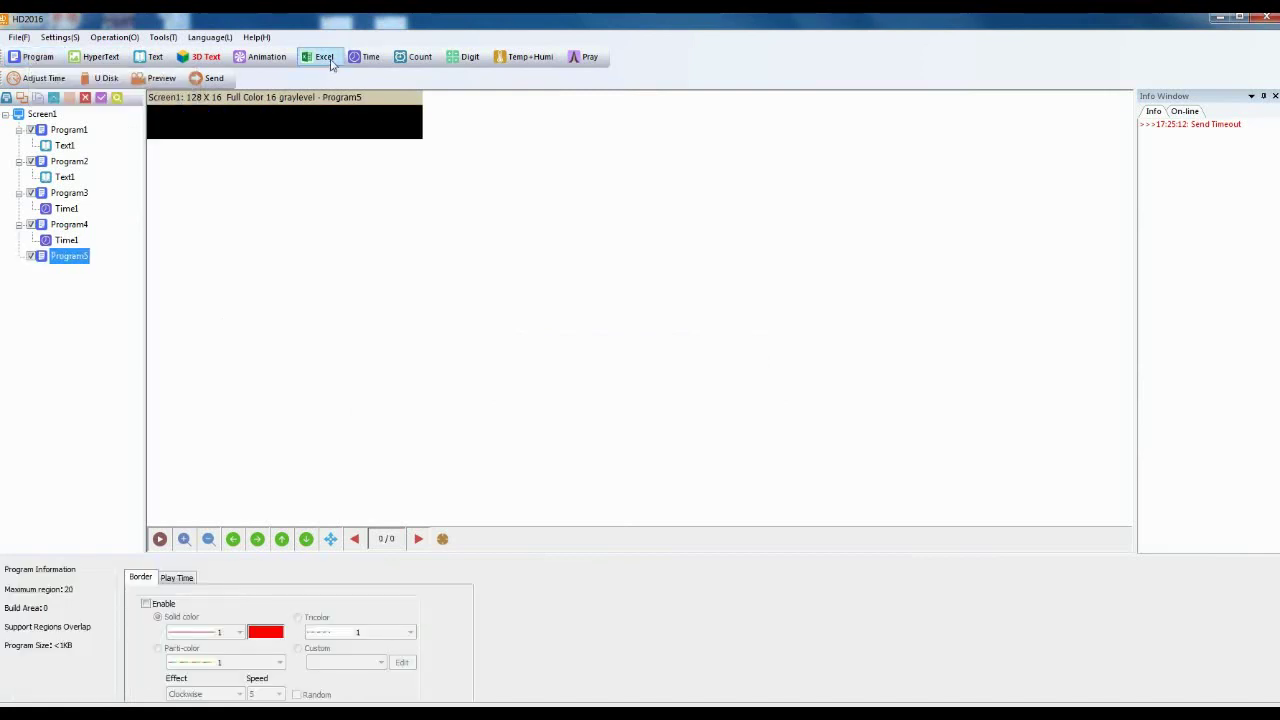
left_click(370, 57)
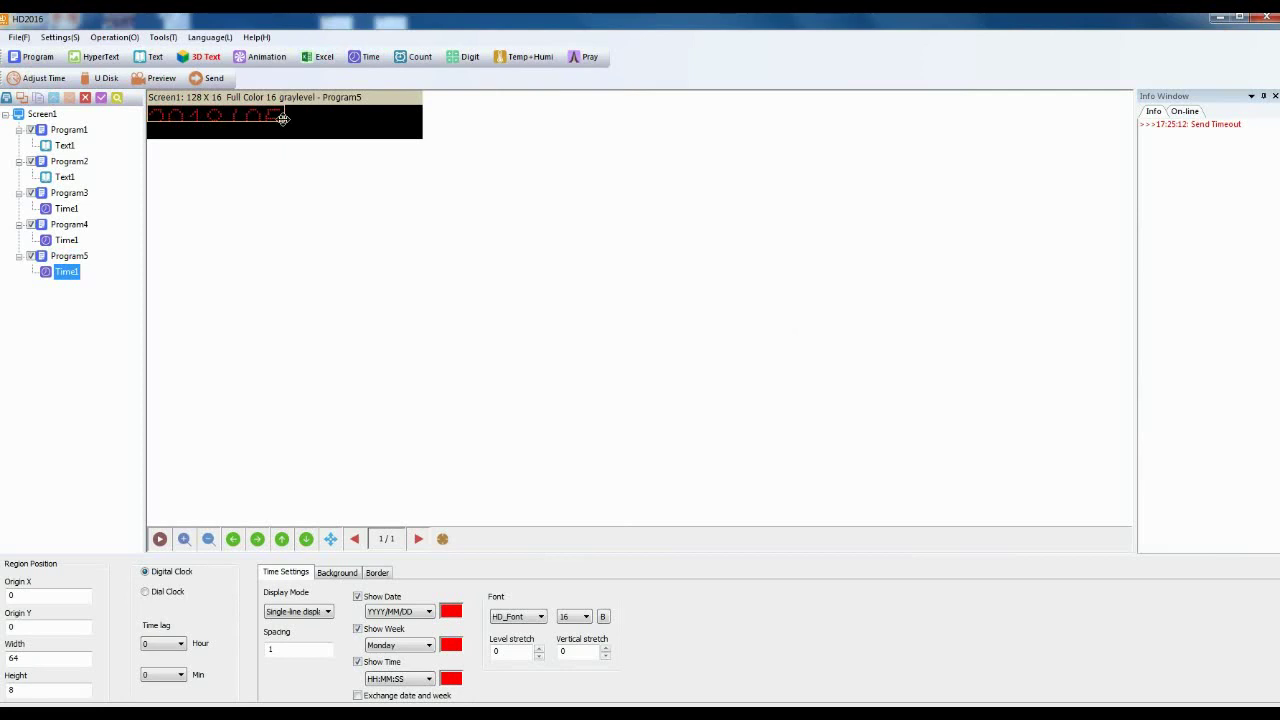
left_click_drag(286, 121, 448, 152)
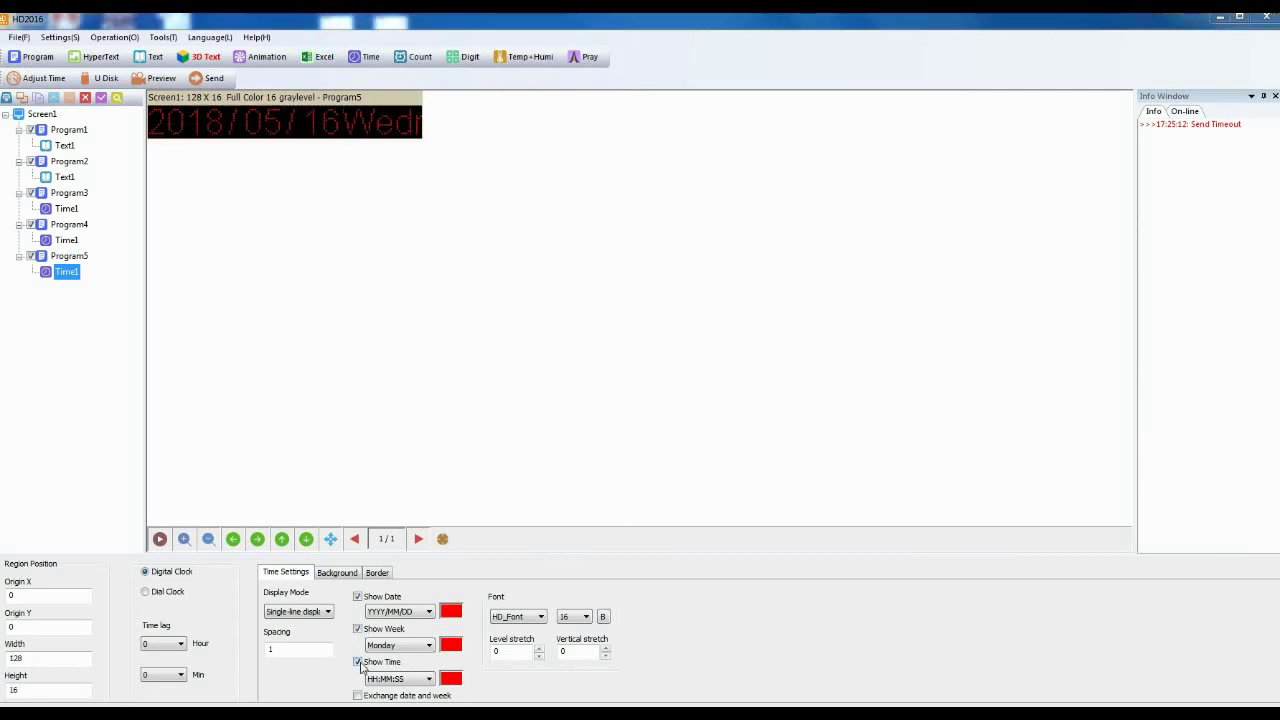
Step: Make Program5's time region show only the time, hiding the date and weekday, and color it magenta
left_click(358, 629)
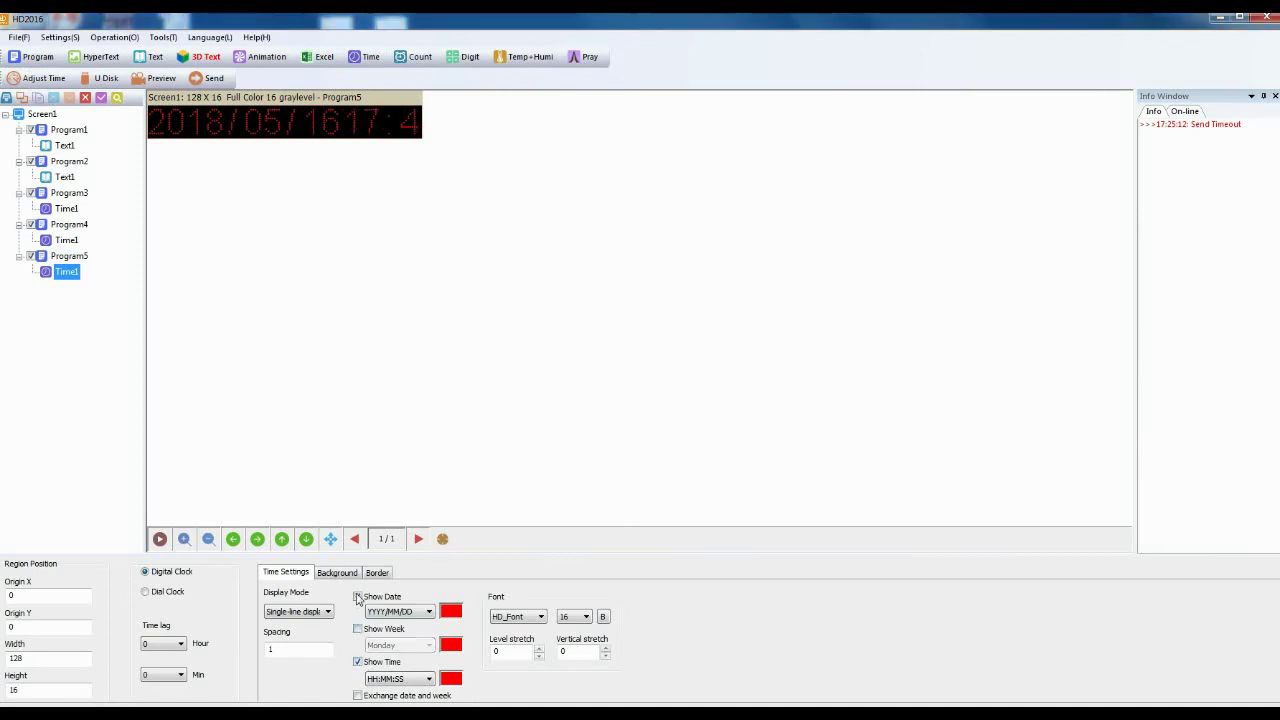
left_click(358, 597)
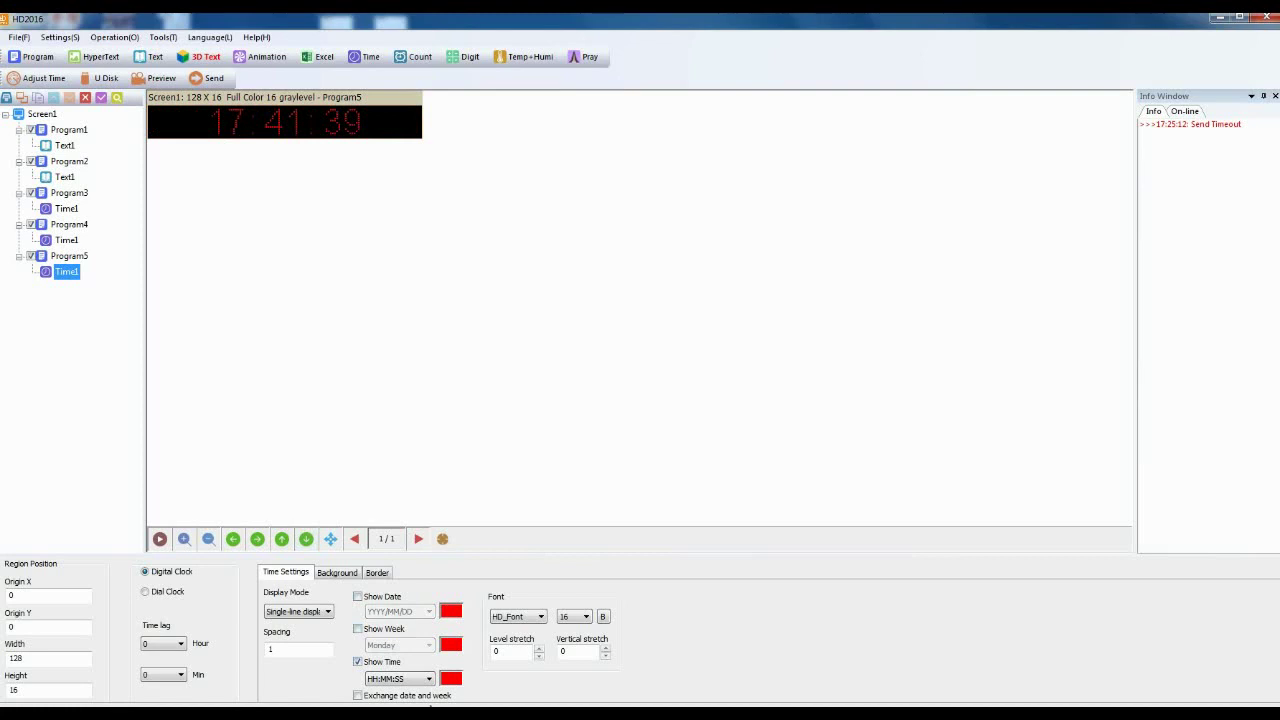
left_click(451, 679)
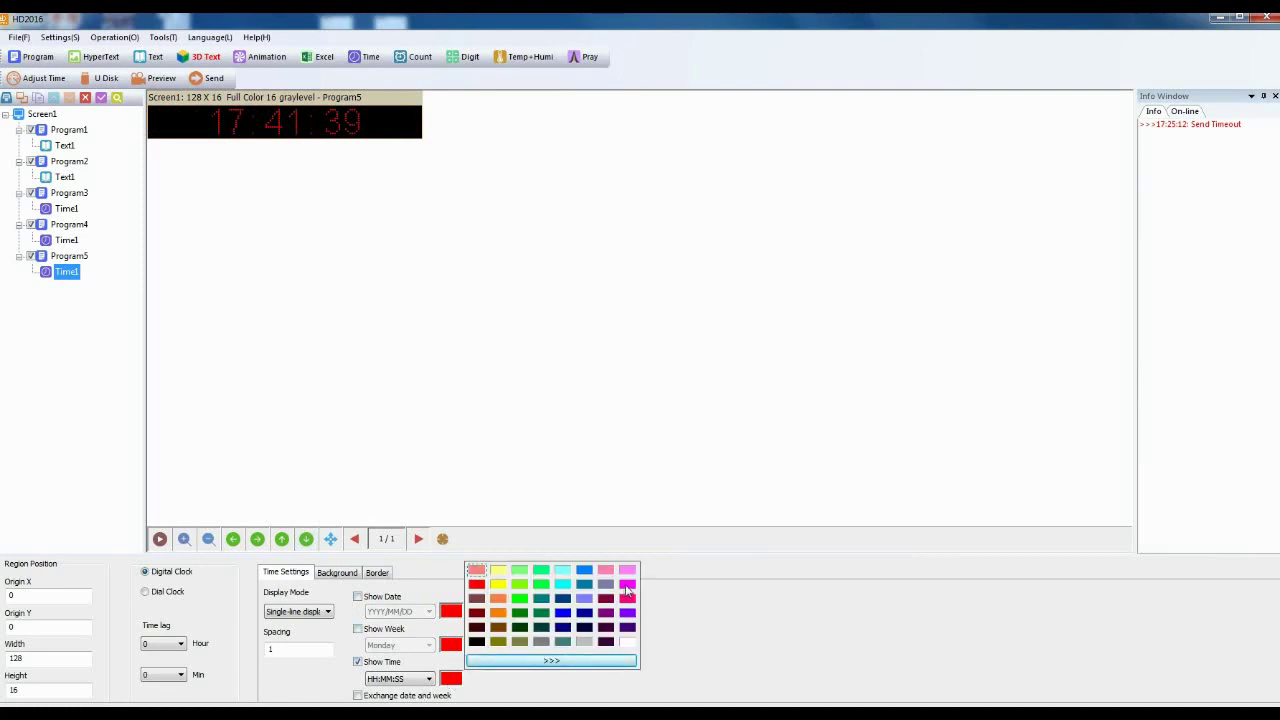
left_click(627, 585)
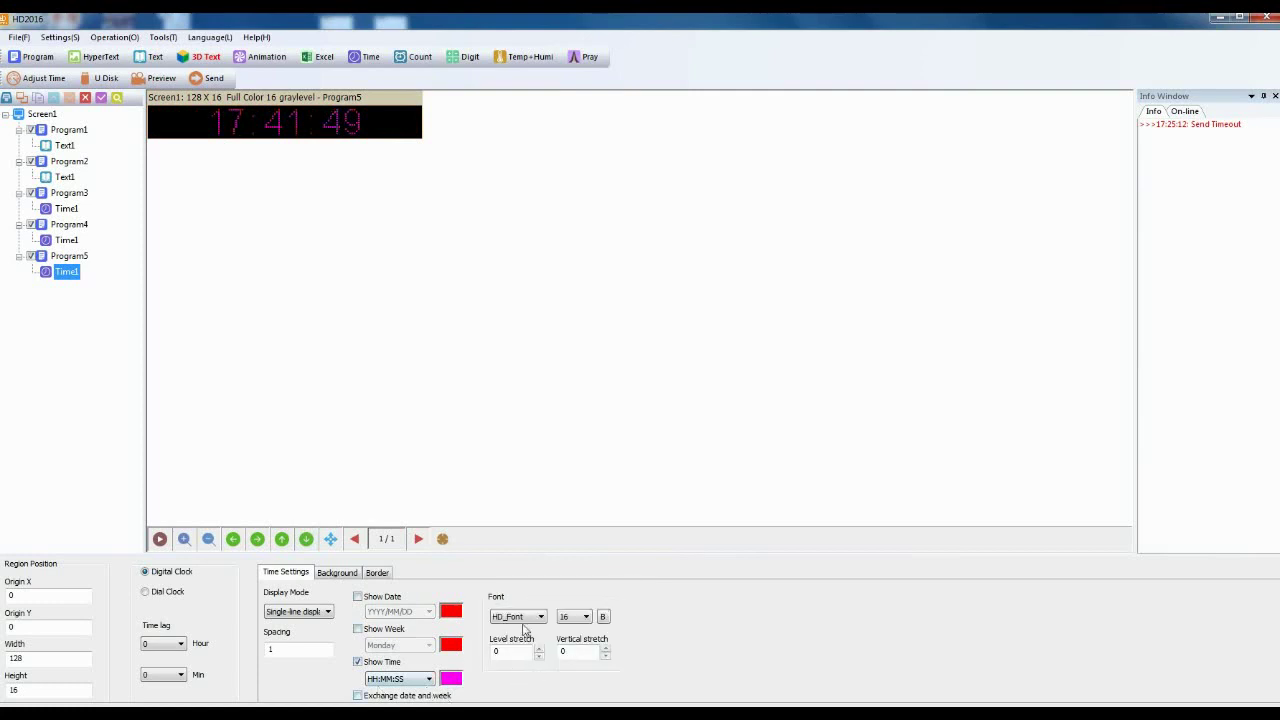
Step: Try larger font sizes of 19 and 21 for Program5's time display, and settle on 17
left_click(586, 617)
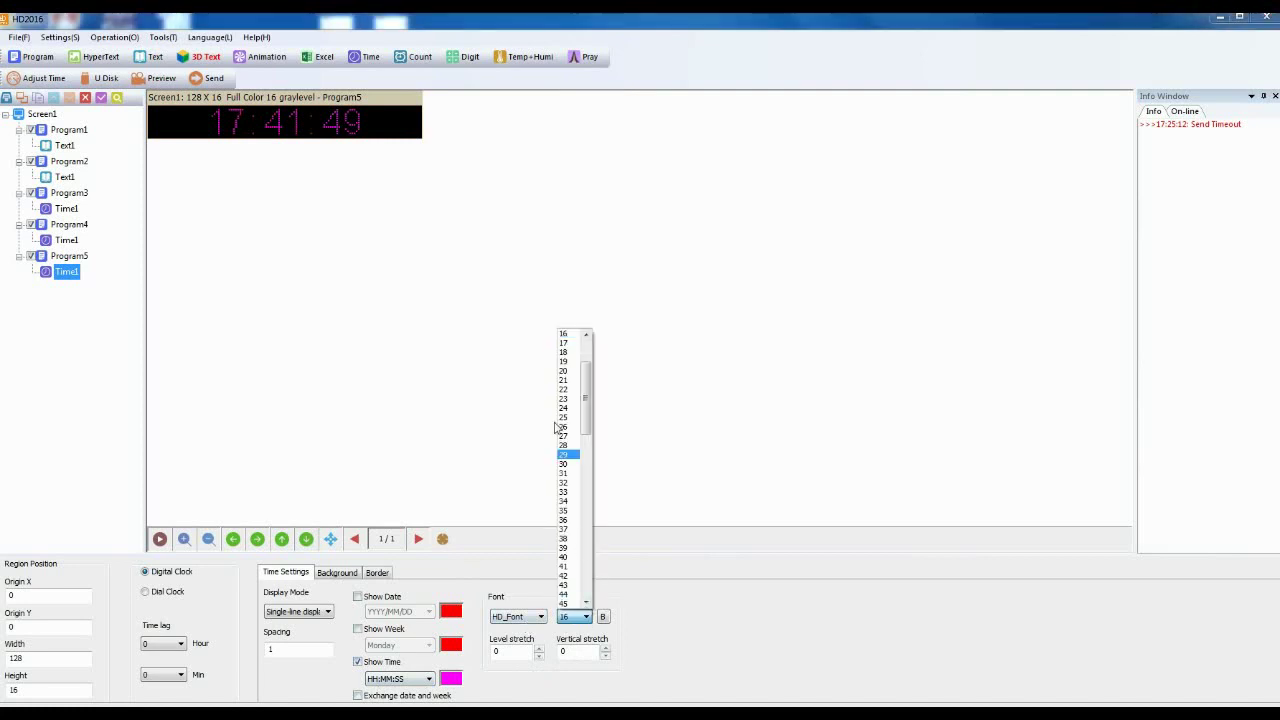
left_click(567, 362)
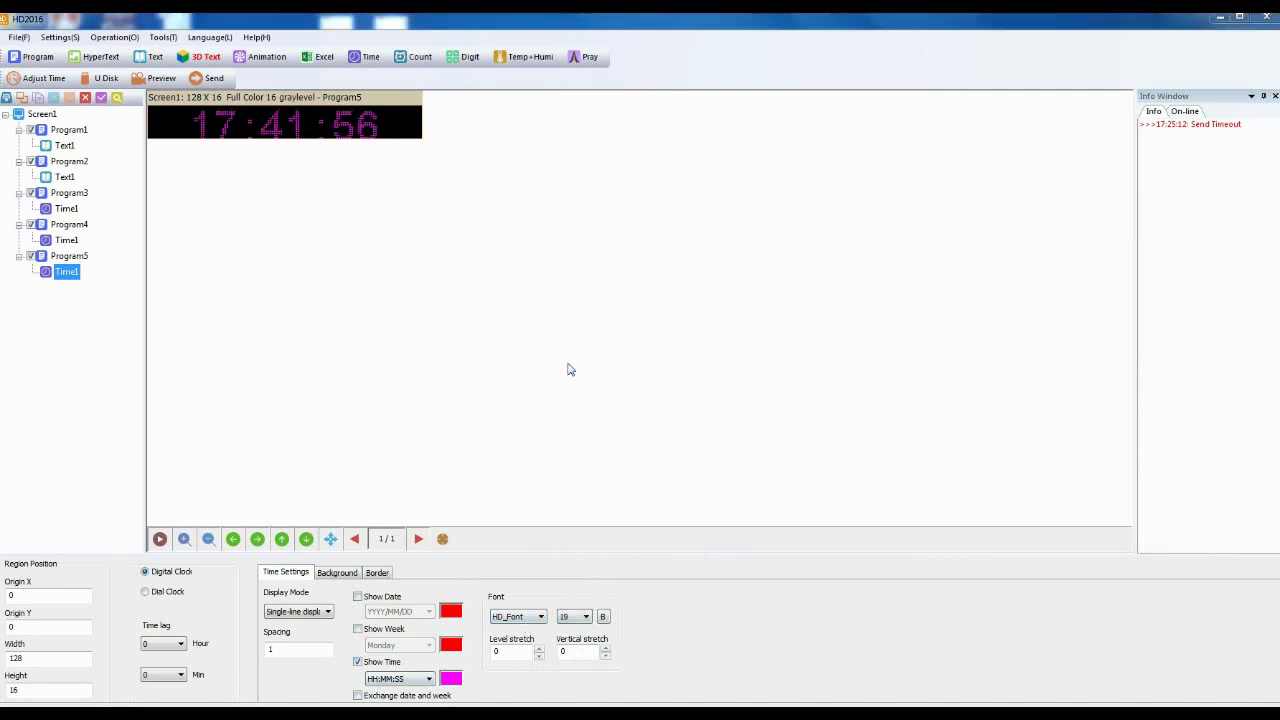
left_click(586, 616)
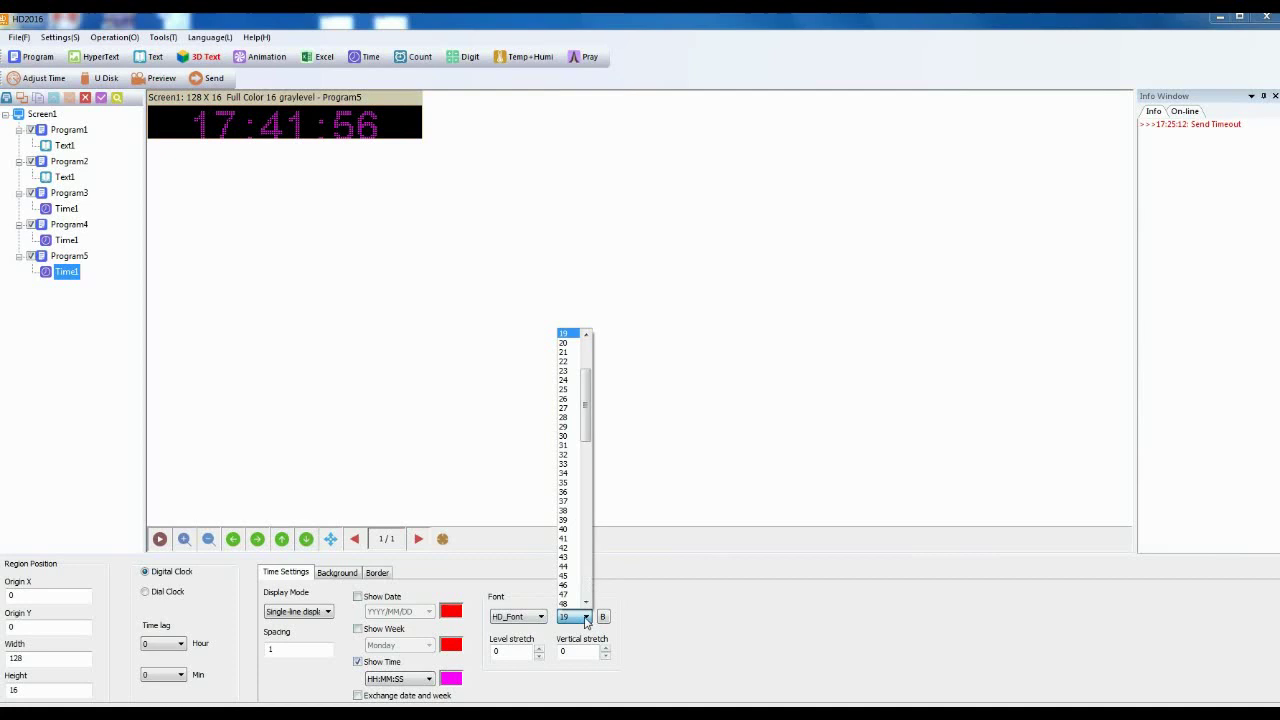
left_click(566, 352)
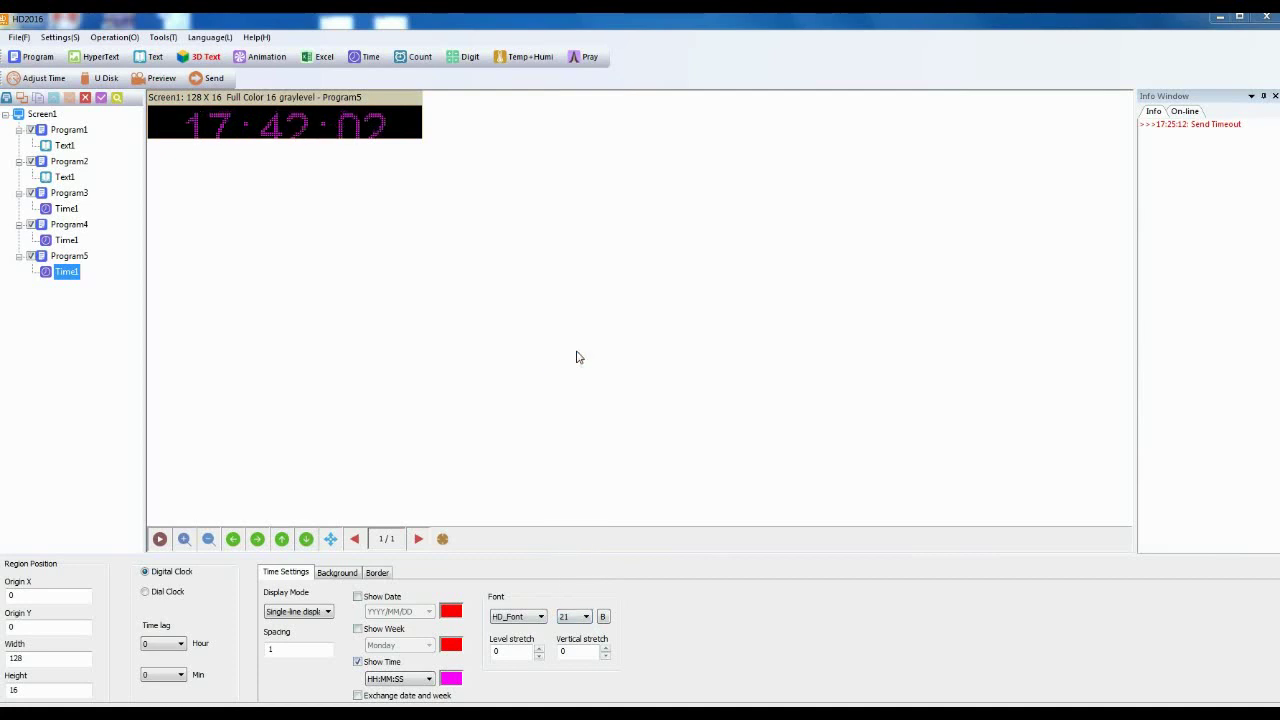
left_click(586, 616)
mouse_move(587, 385)
left_mouse_down()
mouse_move(588, 402)
mouse_move(586, 370)
left_mouse_up()
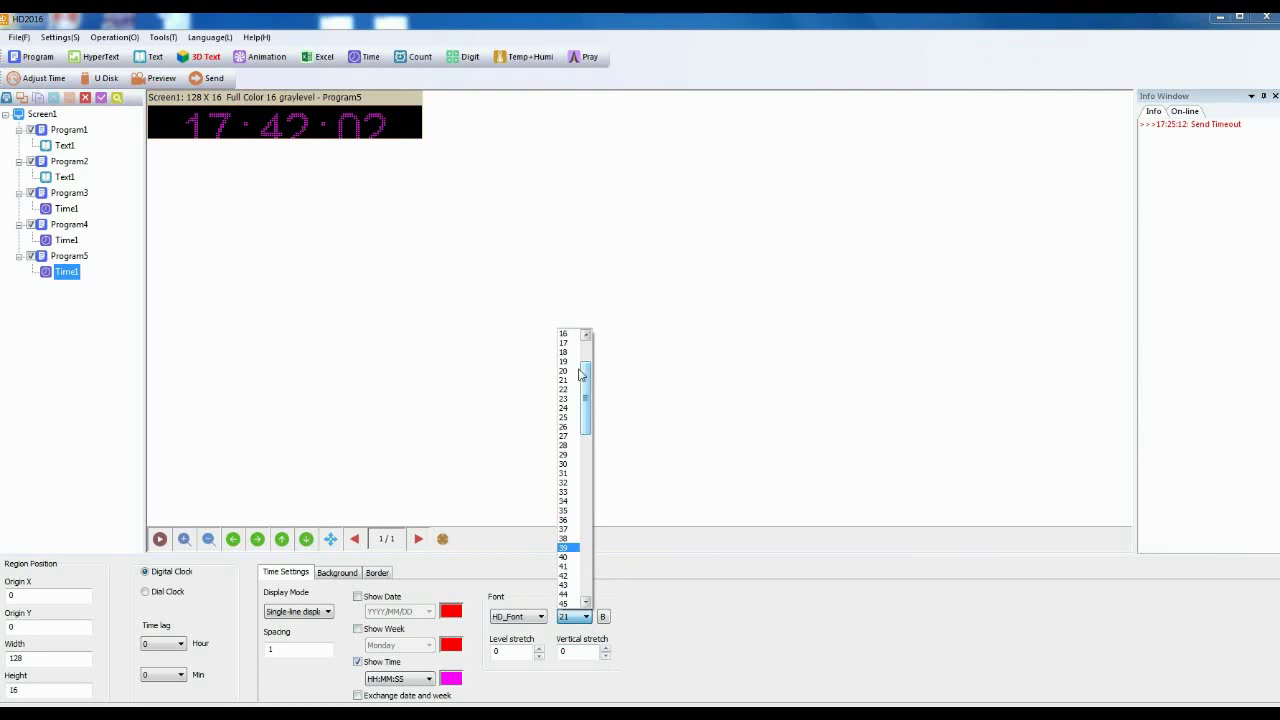
left_click(566, 343)
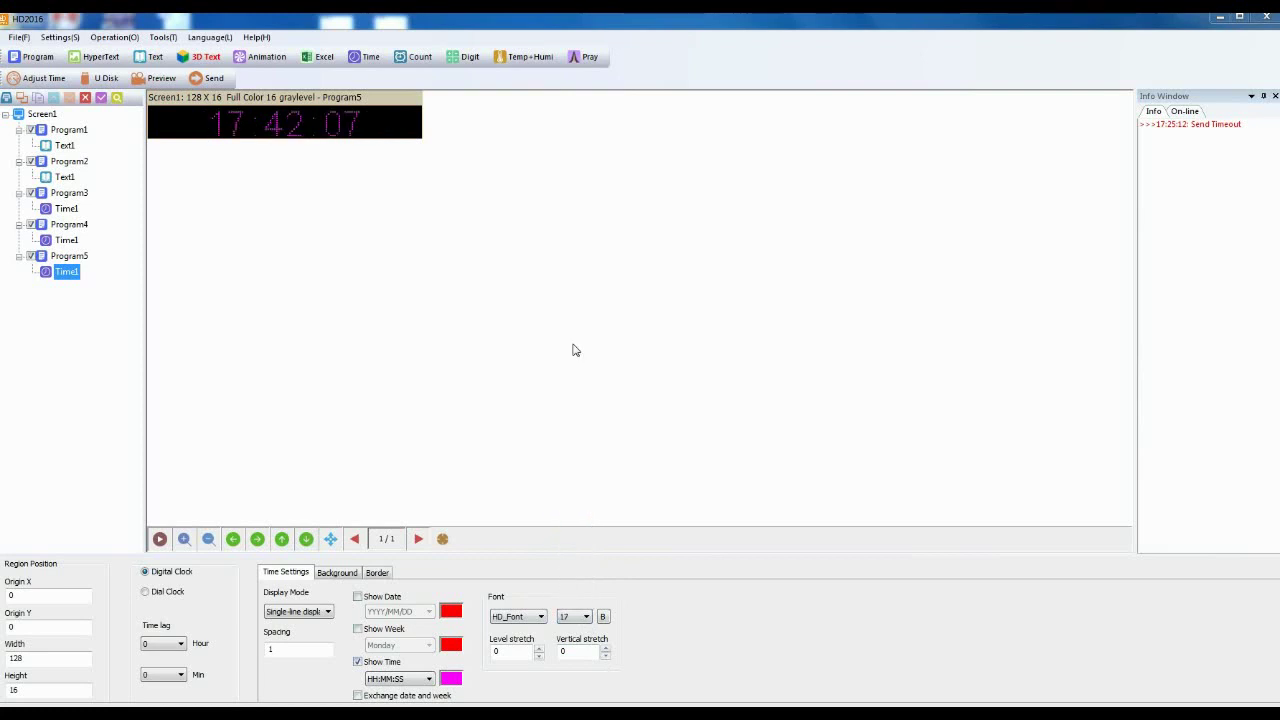
Step: Add a sixth program with an animation region and apply the concentric rainbow image background
left_click(36, 58)
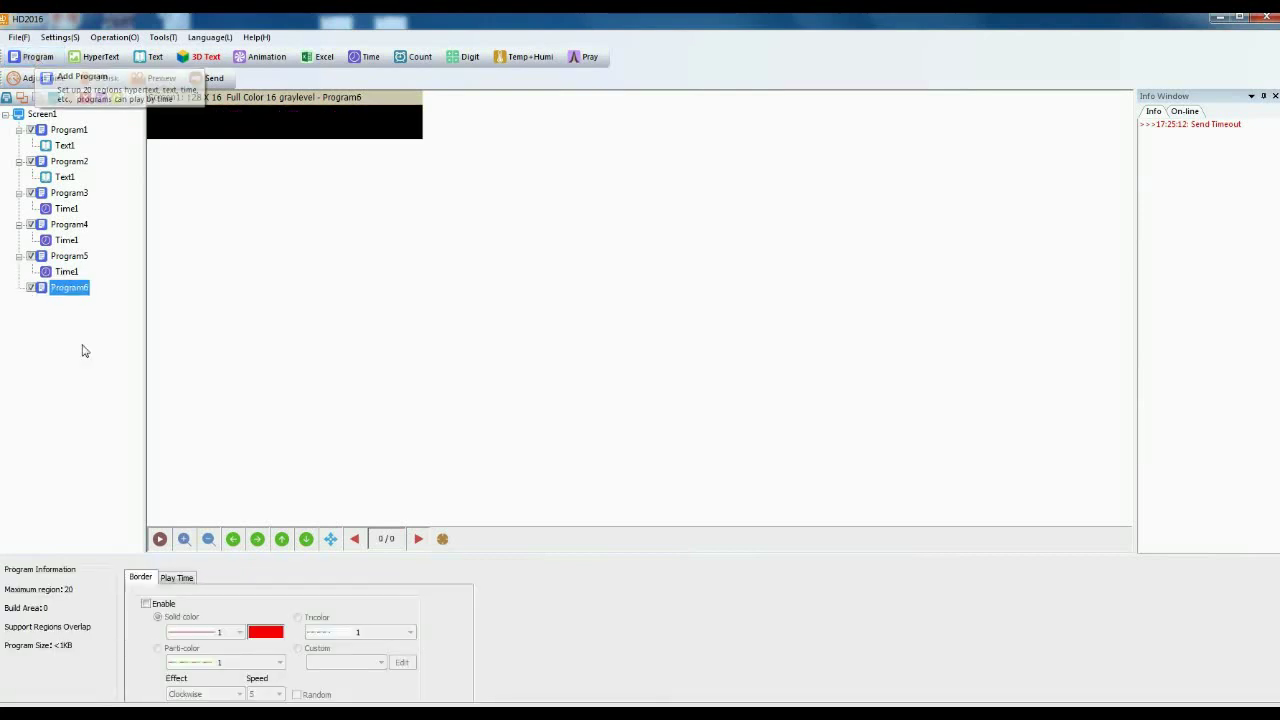
left_click(263, 58)
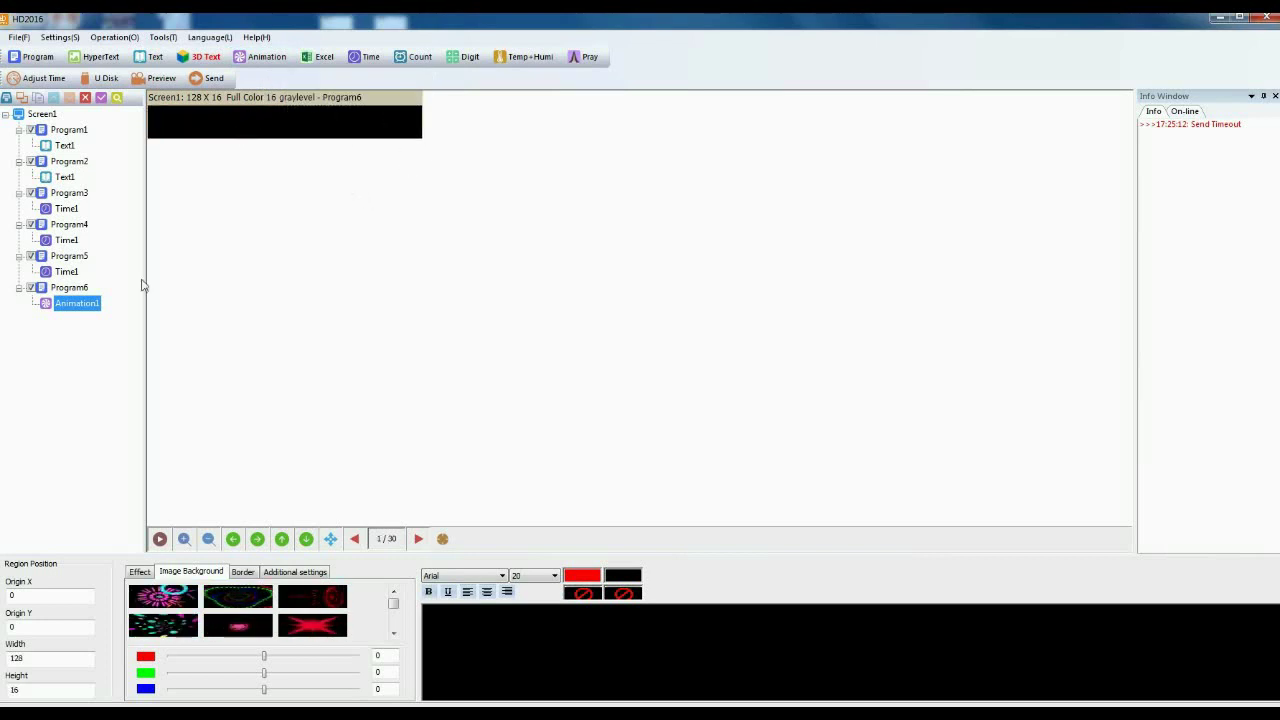
left_click(78, 305)
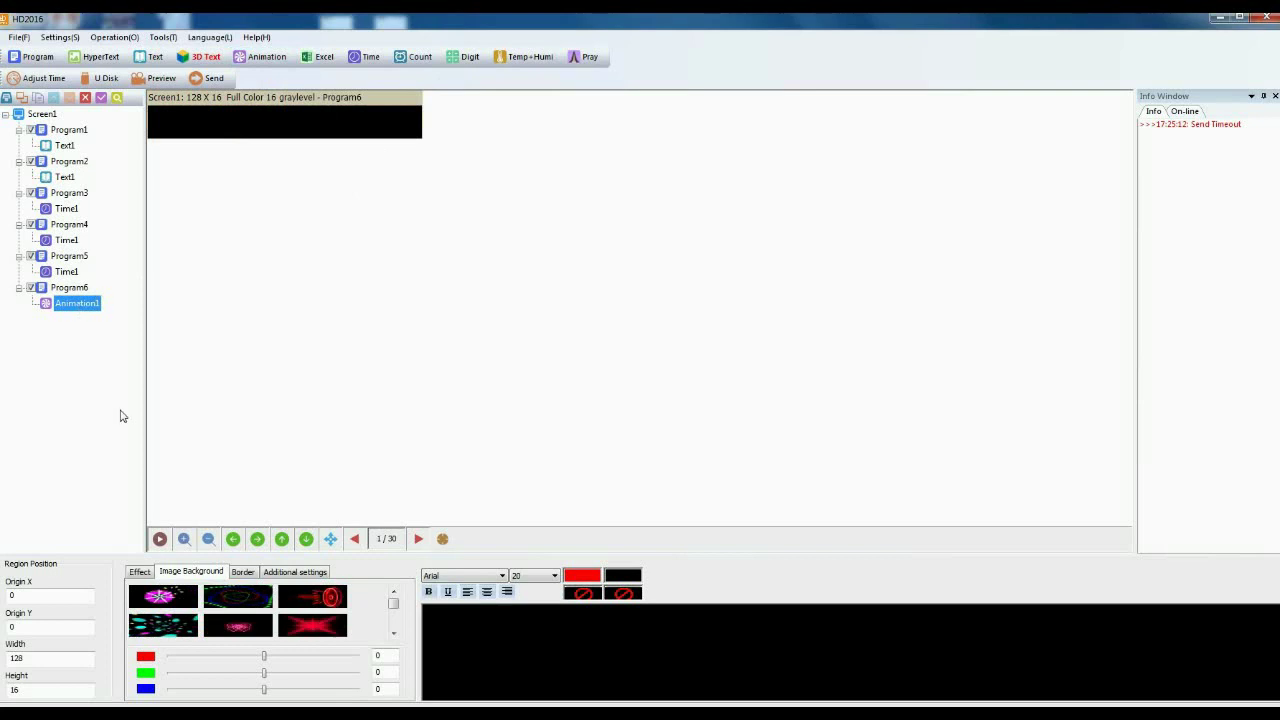
left_click(394, 630)
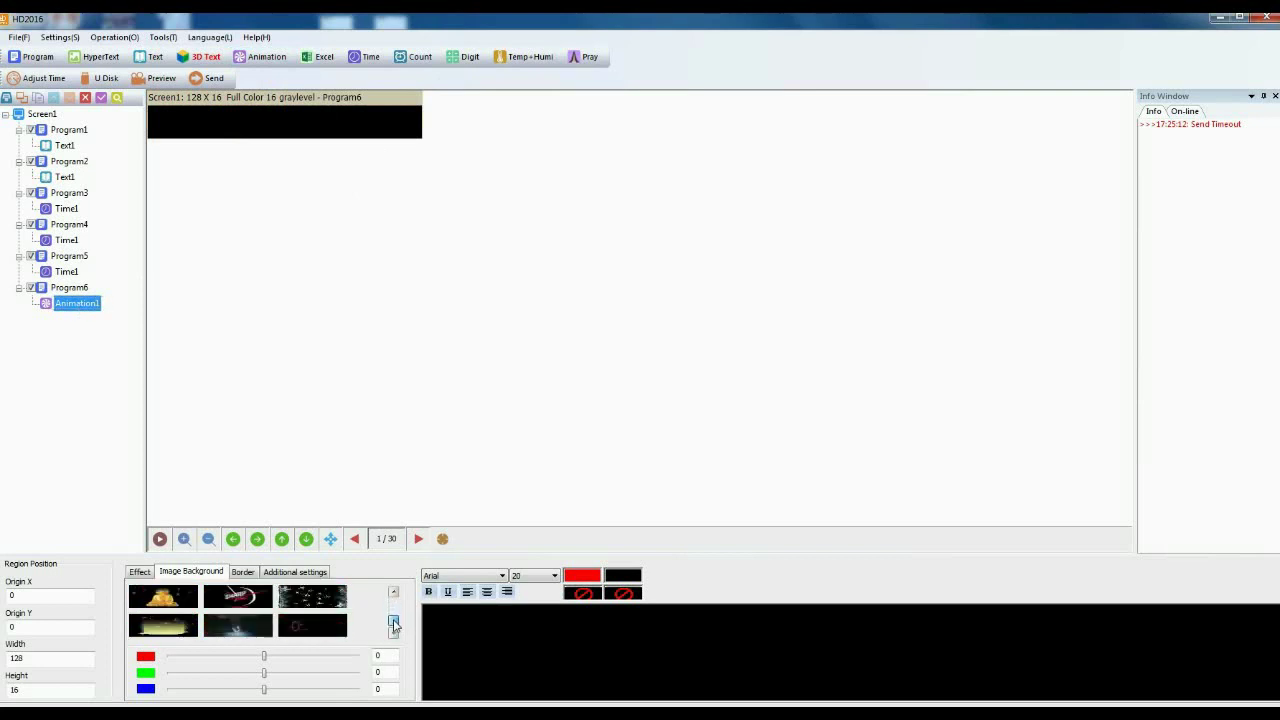
left_click(330, 632)
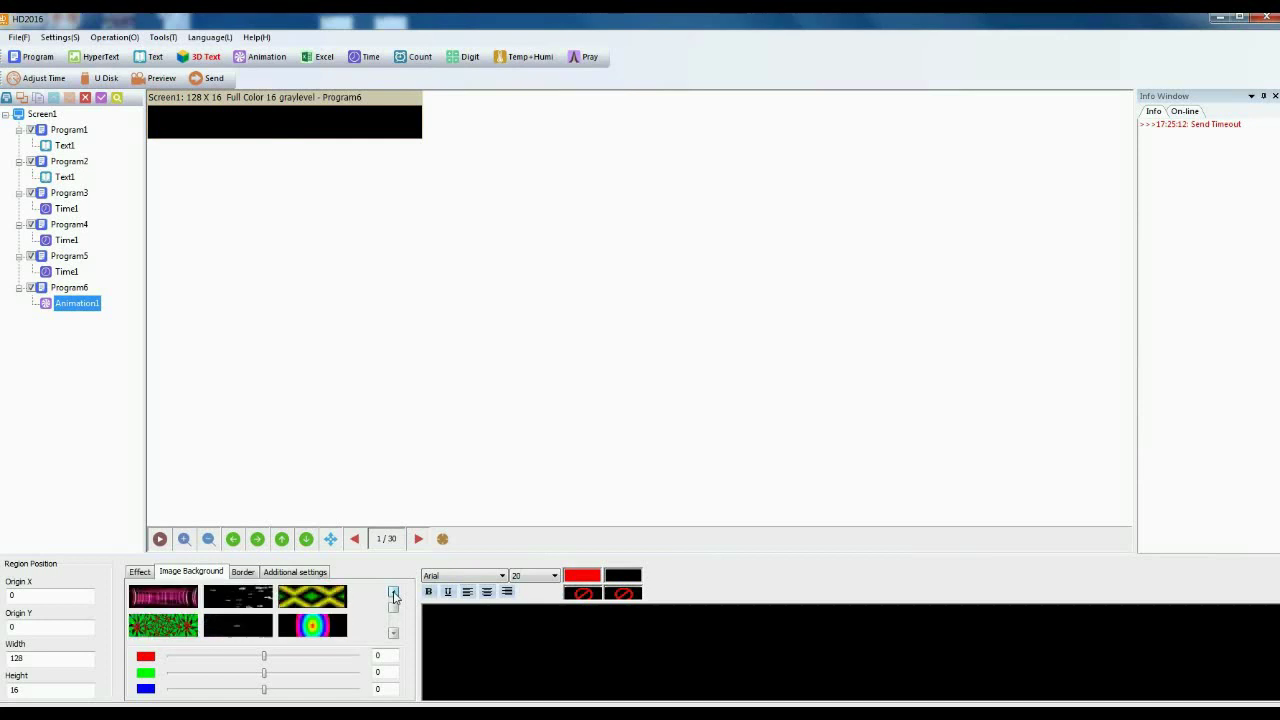
left_click(307, 628)
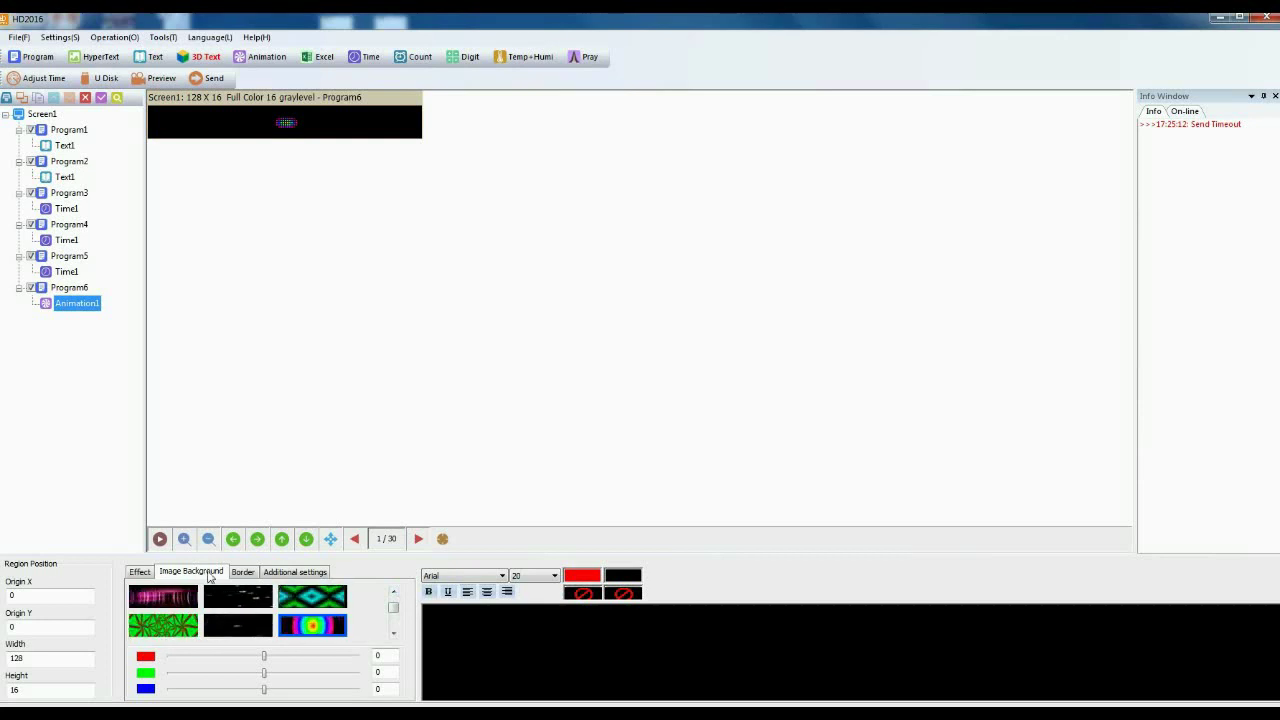
Step: Check Program6's animation border options and image background, and preview the animation
left_click(243, 573)
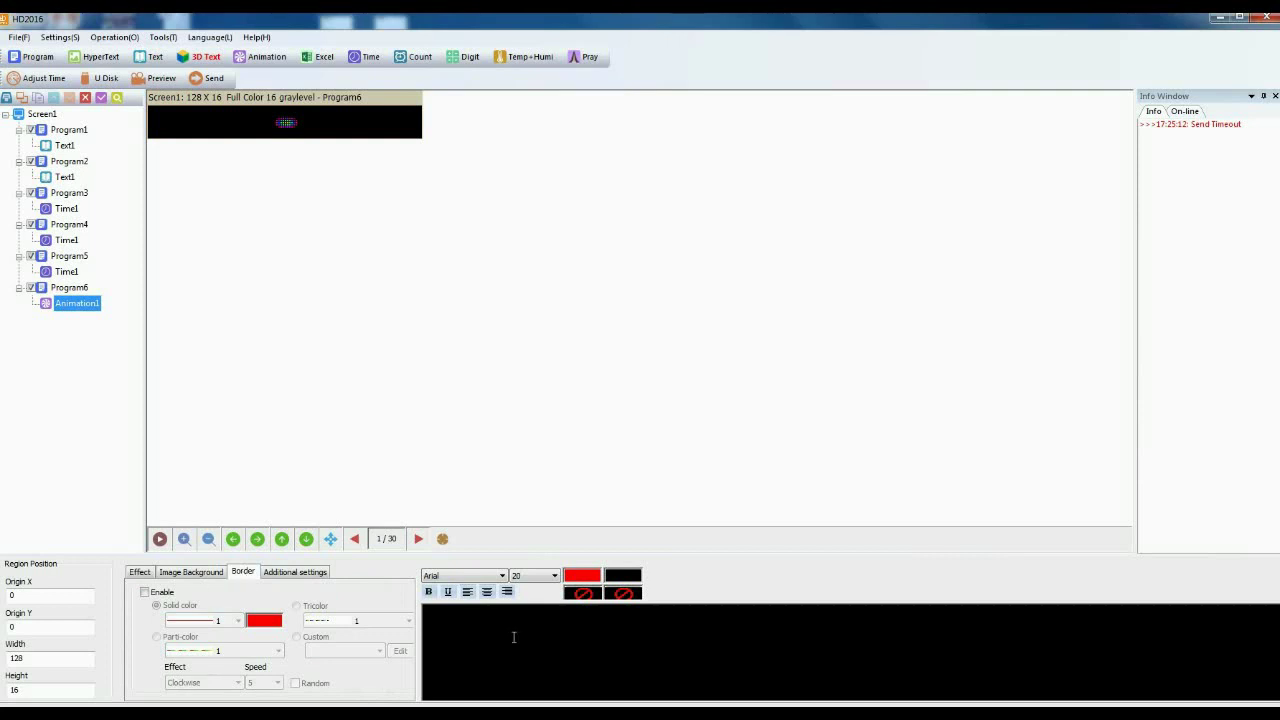
left_click(195, 572)
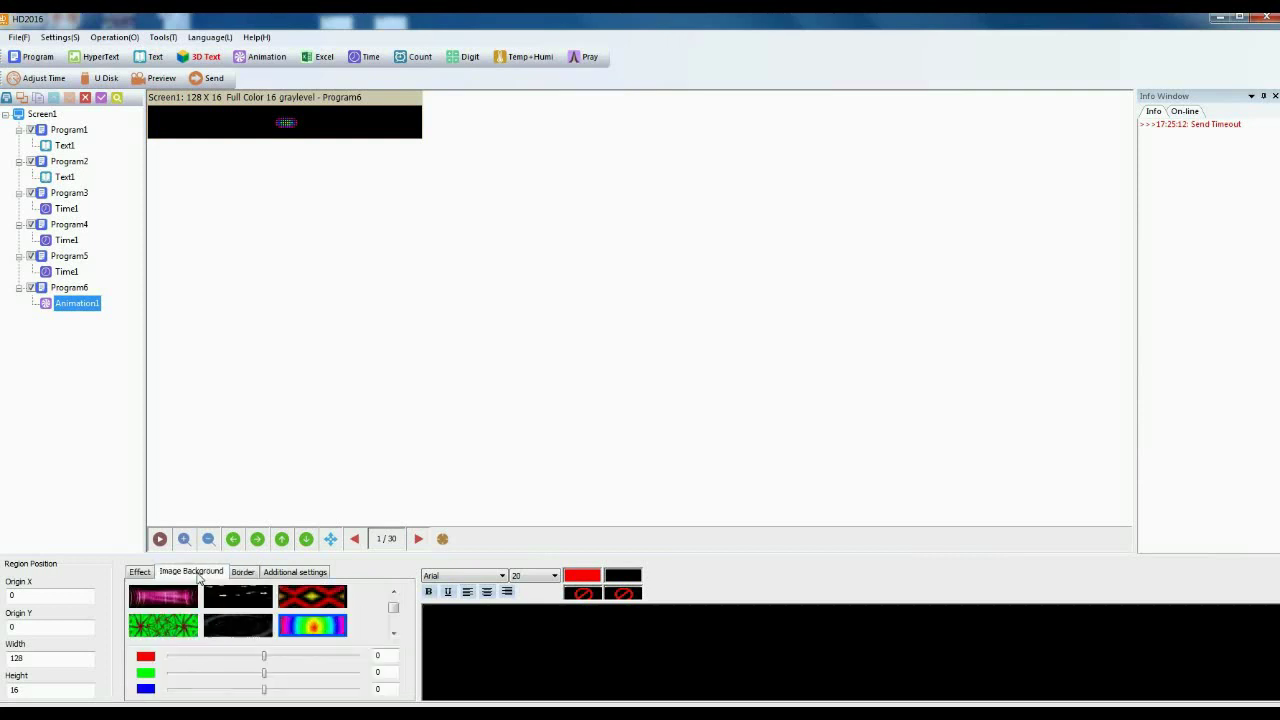
left_click(161, 78)
left_click_drag(642, 360, 590, 313)
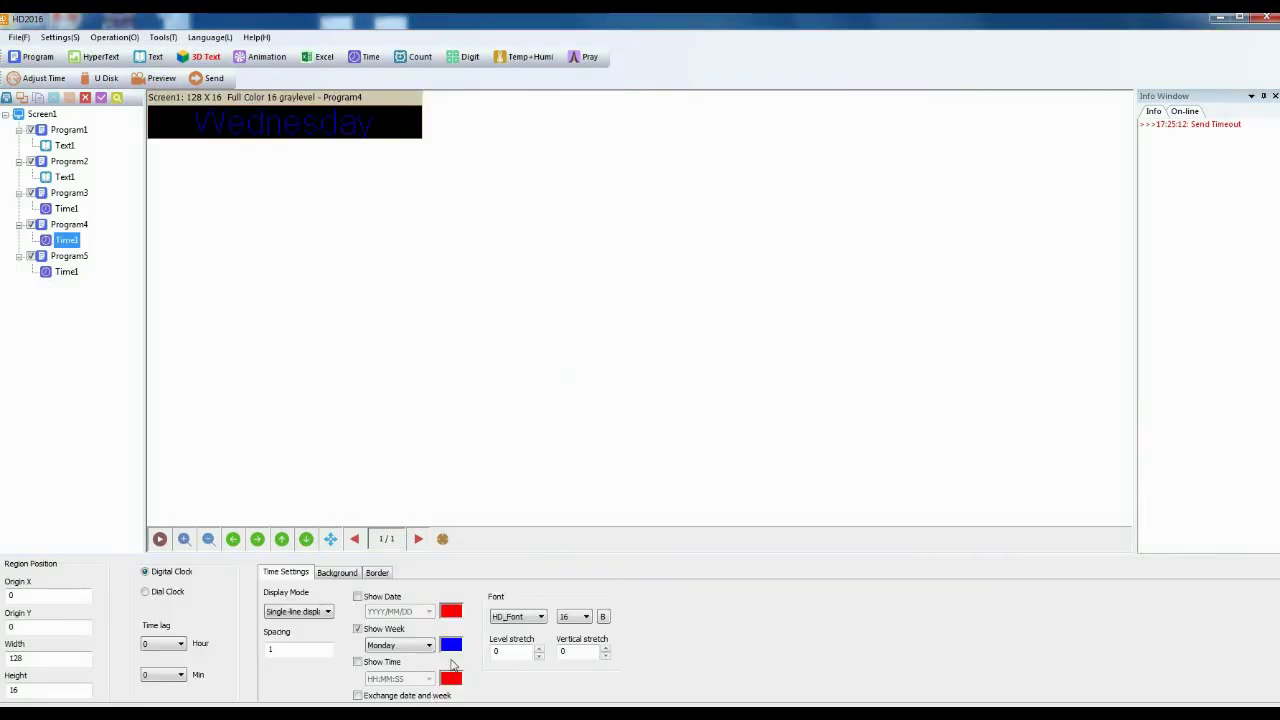
Step: Change the weekday color in Program4's time region to light periwinkle blue
left_click(451, 644)
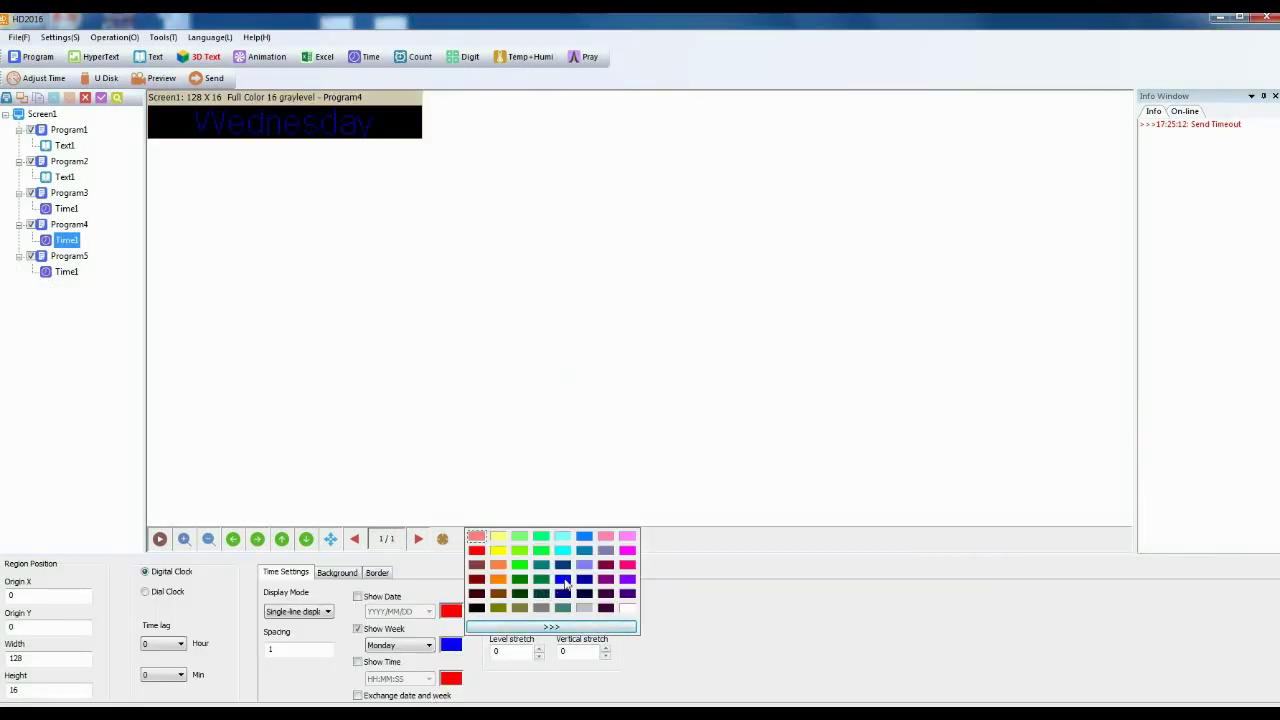
left_click(584, 566)
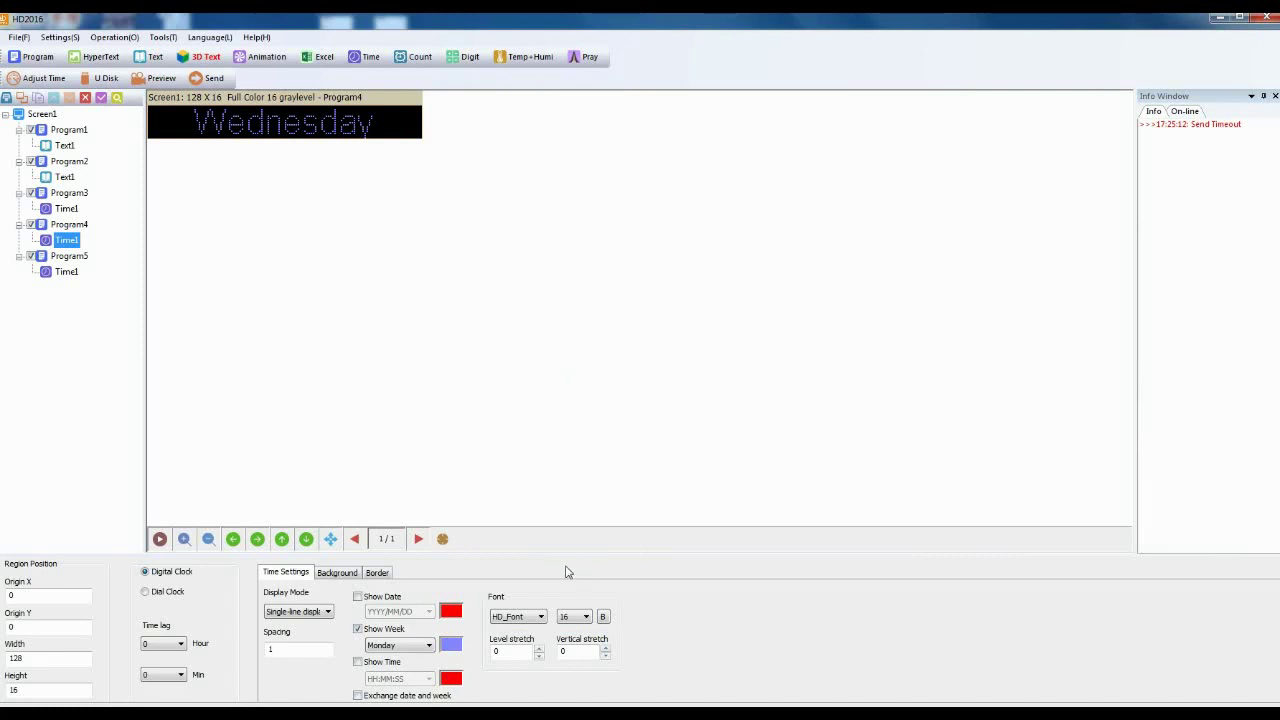
Step: Review Program3's date region and preview Program2's scrolling welcome message
left_click(63, 209)
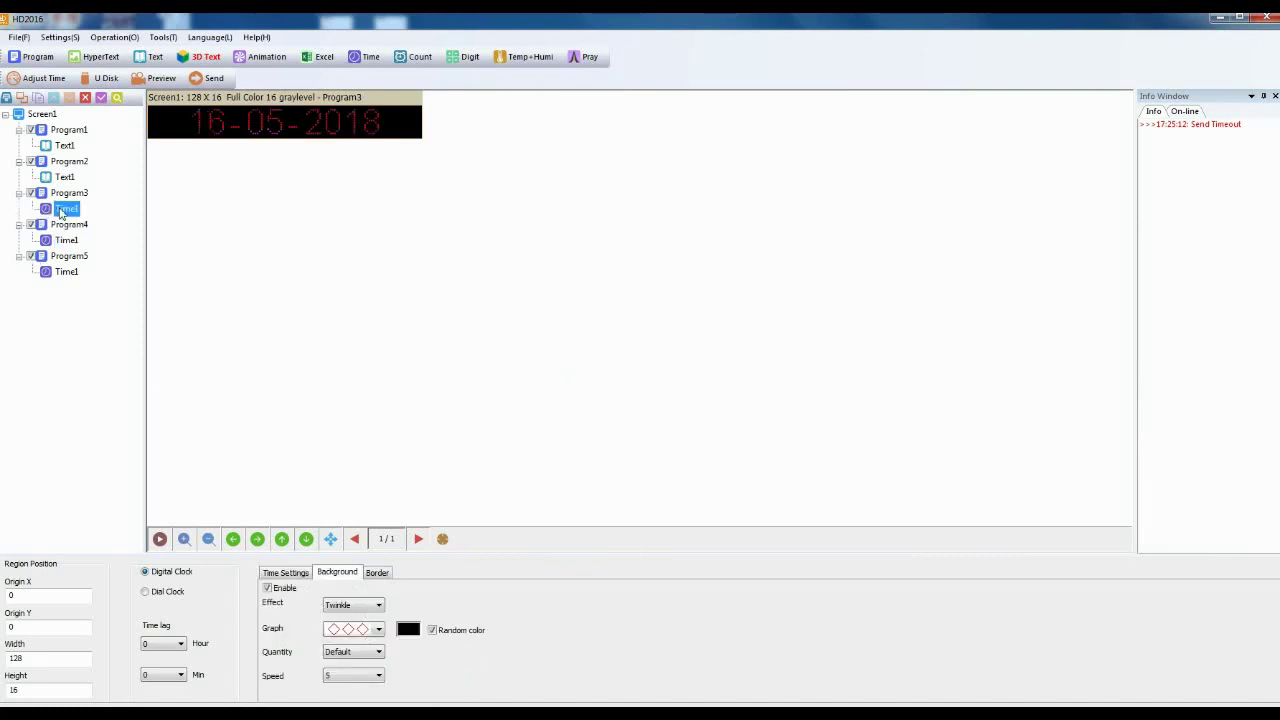
left_click(66, 177)
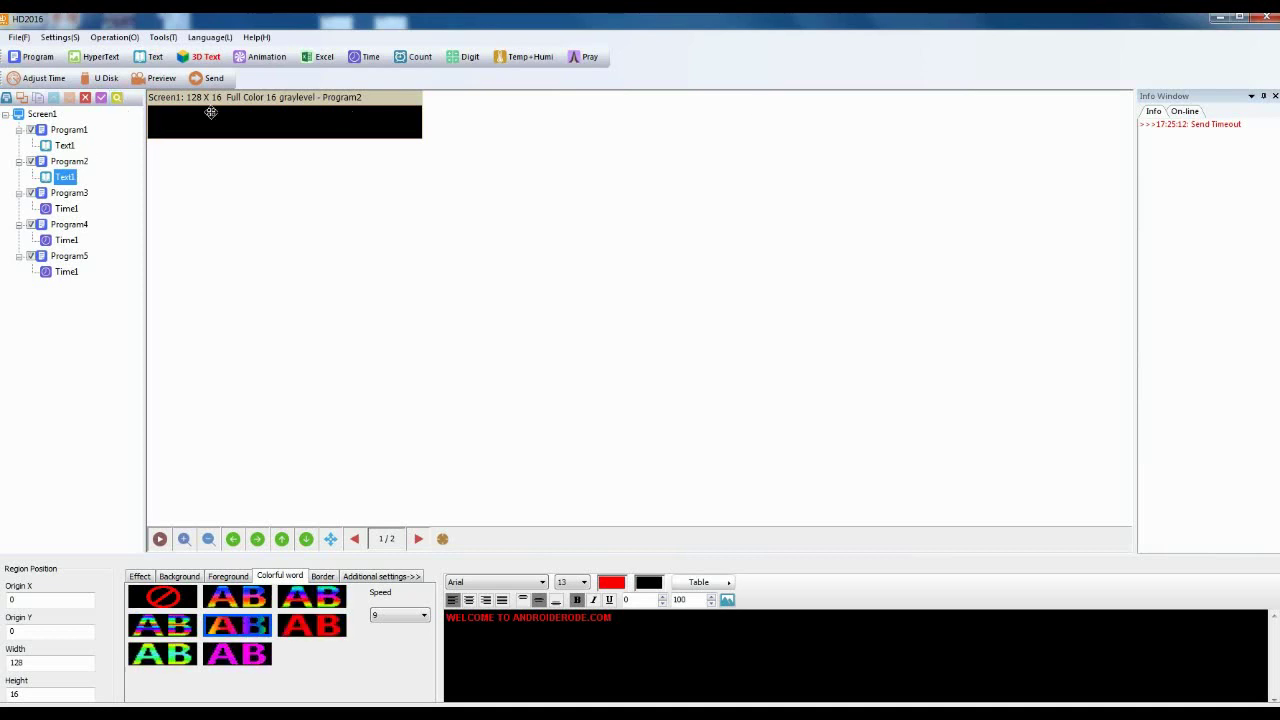
left_click(161, 79)
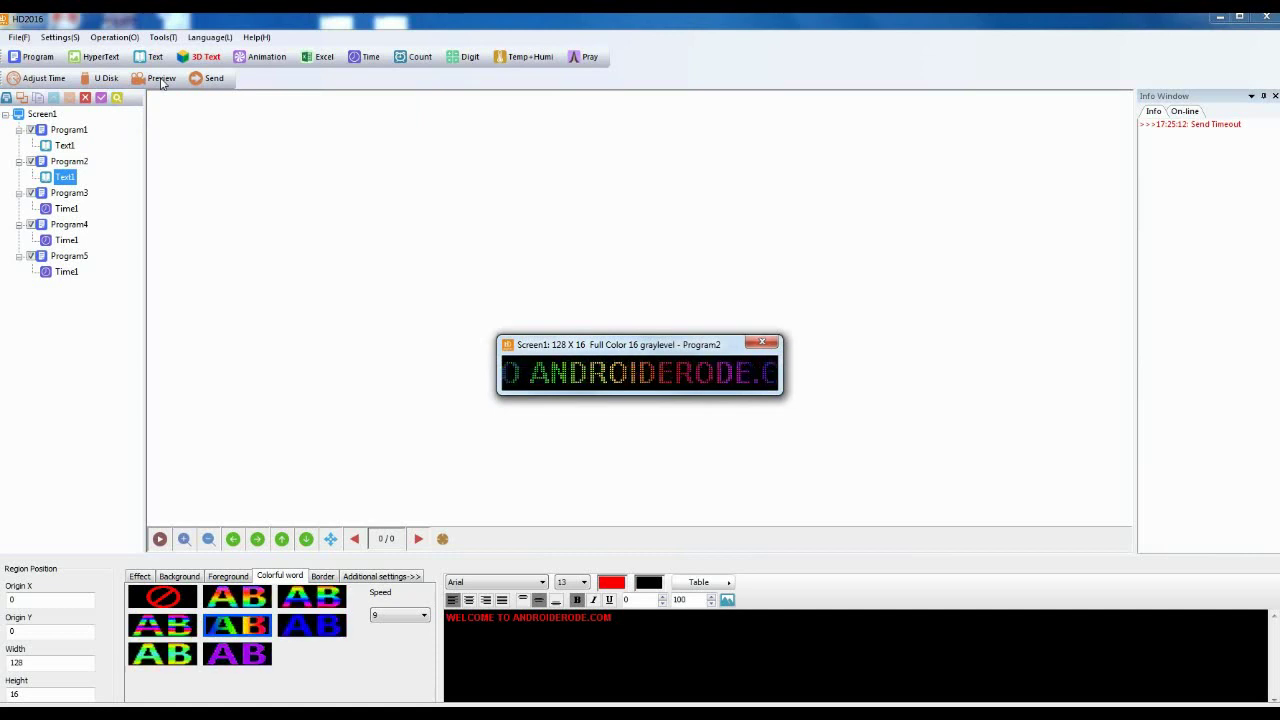
left_click(762, 344)
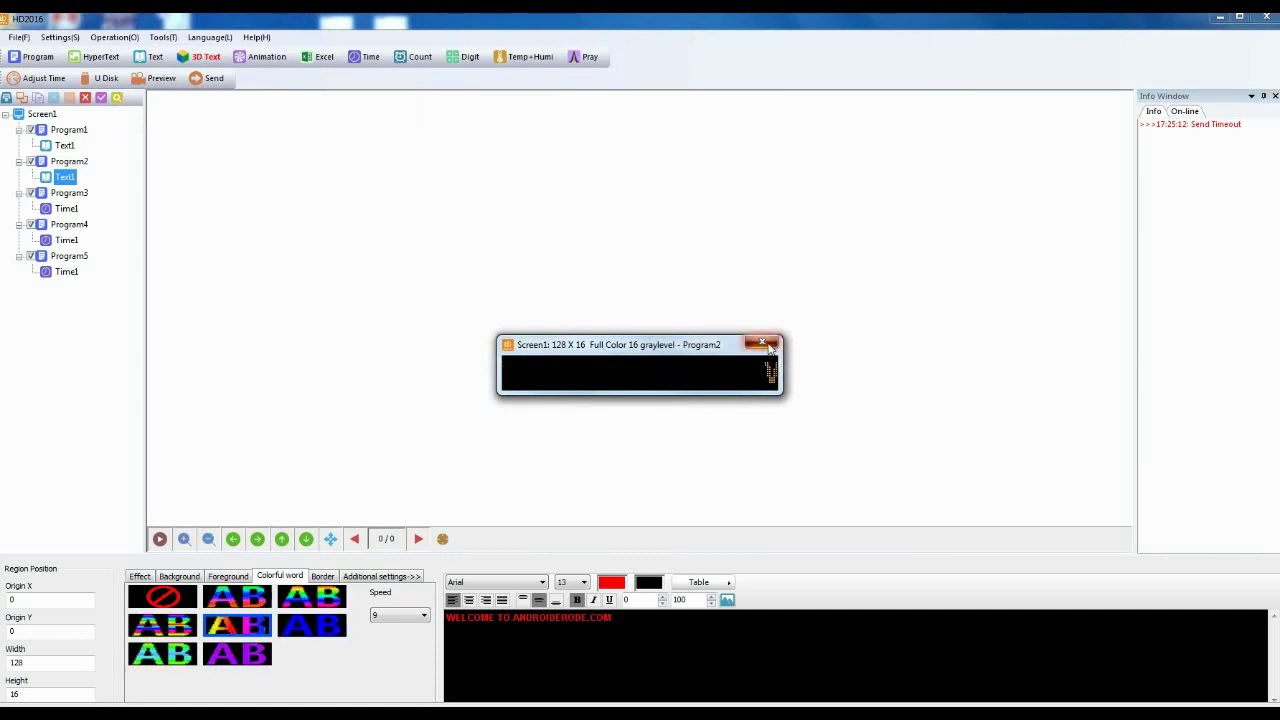
Step: Check the effect settings of Program1's Androiderode.com text and preview the program
left_click(64, 146)
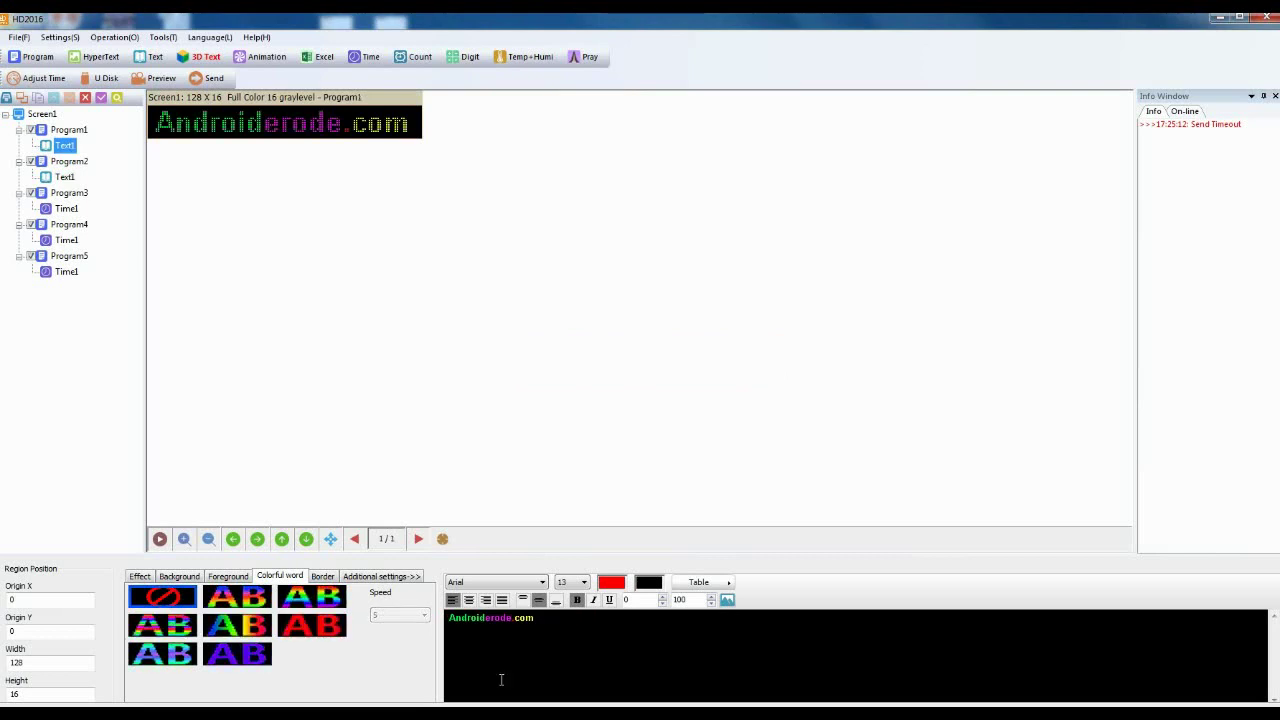
left_click_drag(536, 618, 441, 618)
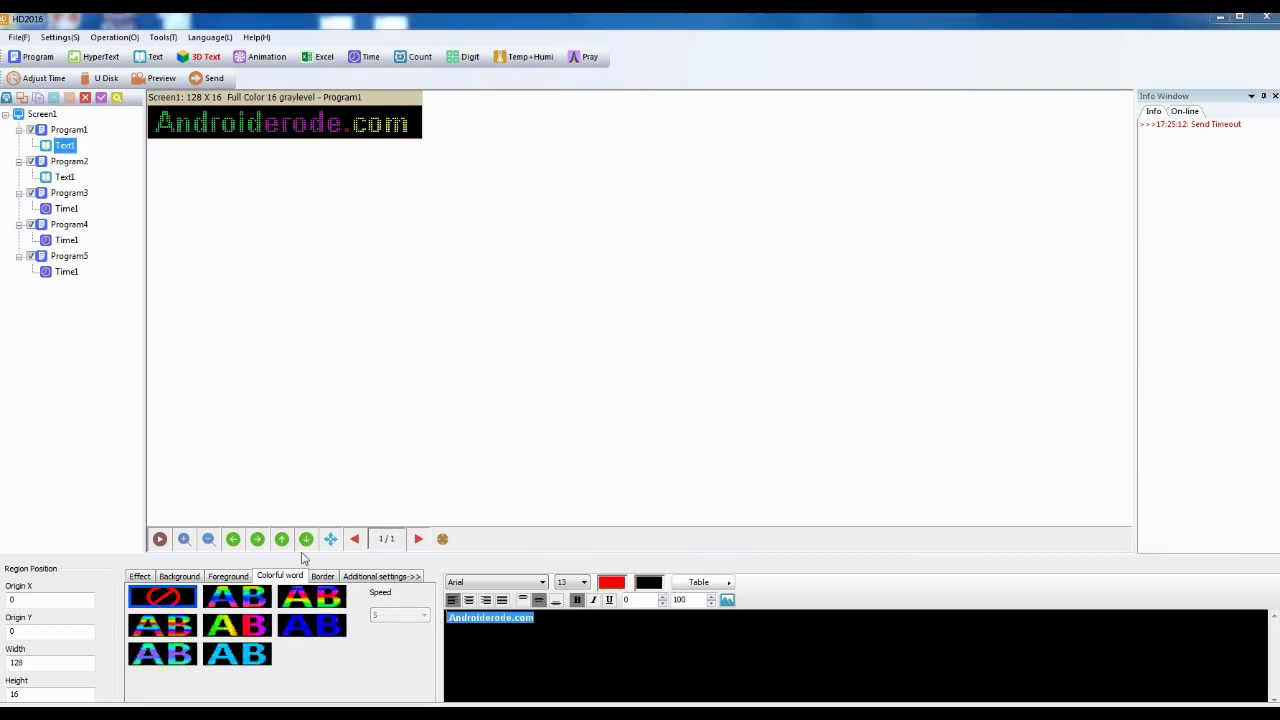
left_click(141, 577)
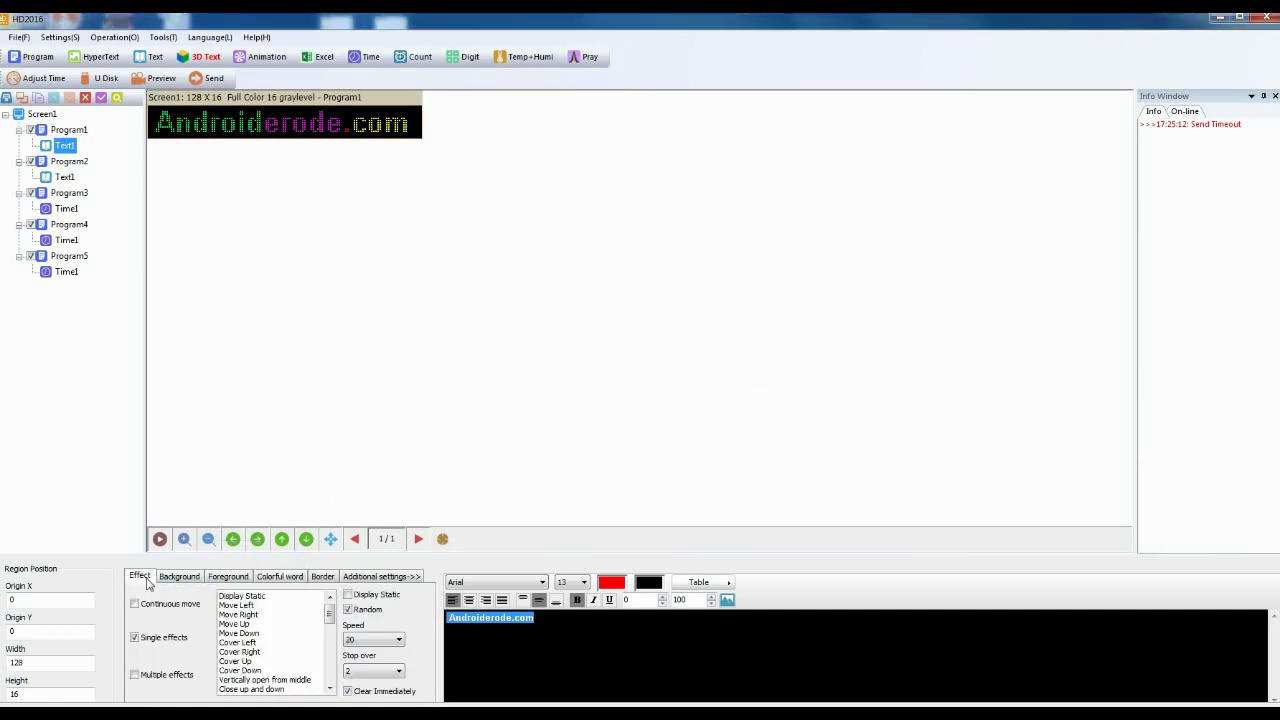
left_click(157, 78)
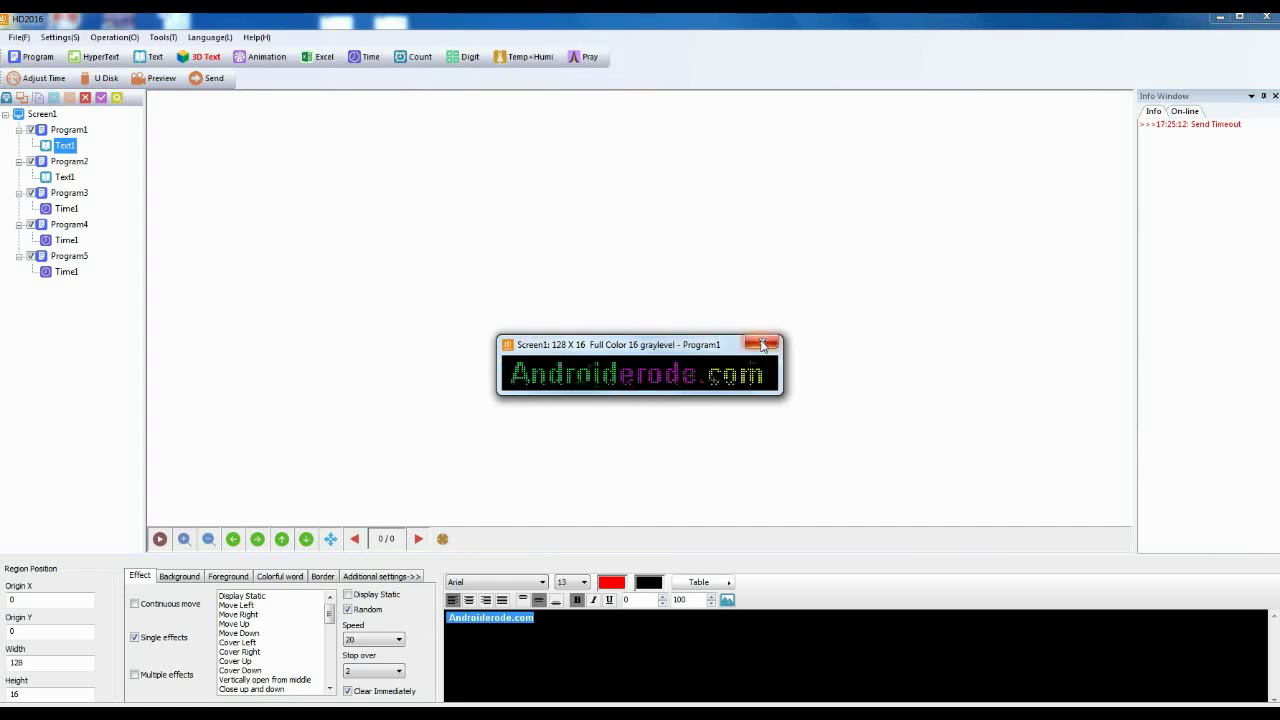
Step: Save the screen project
left_click(18, 38)
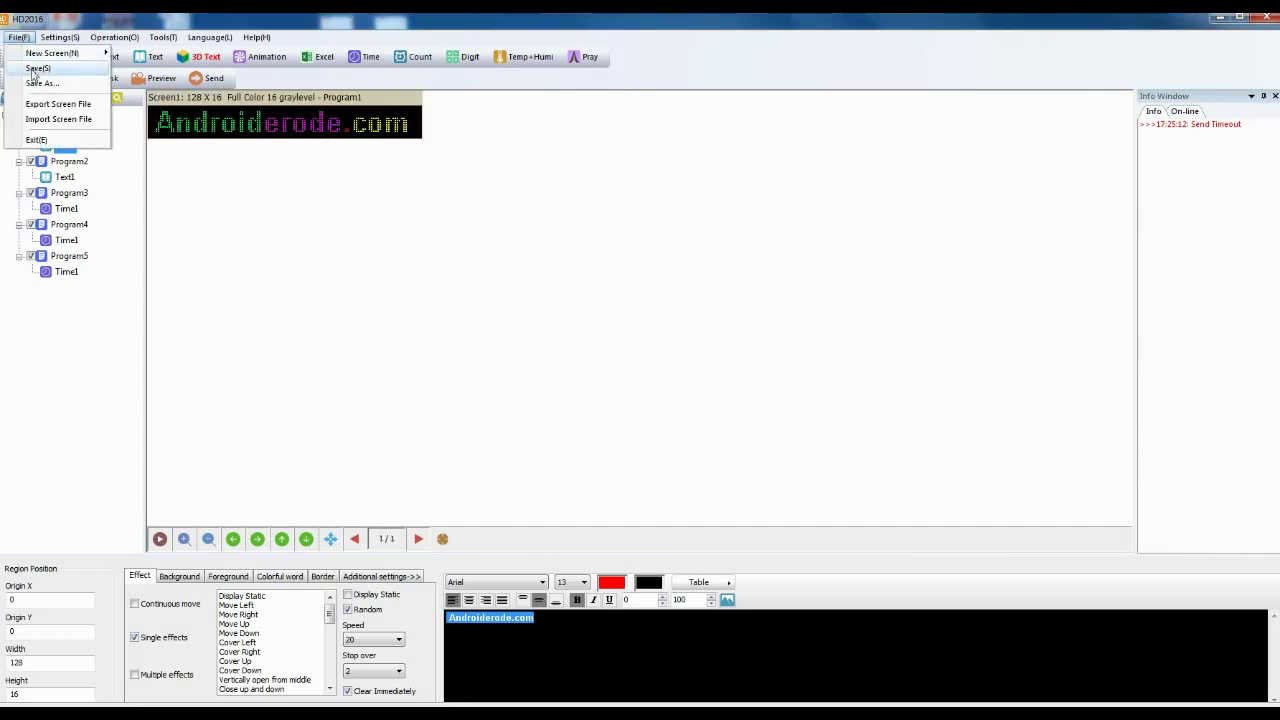
left_click(35, 70)
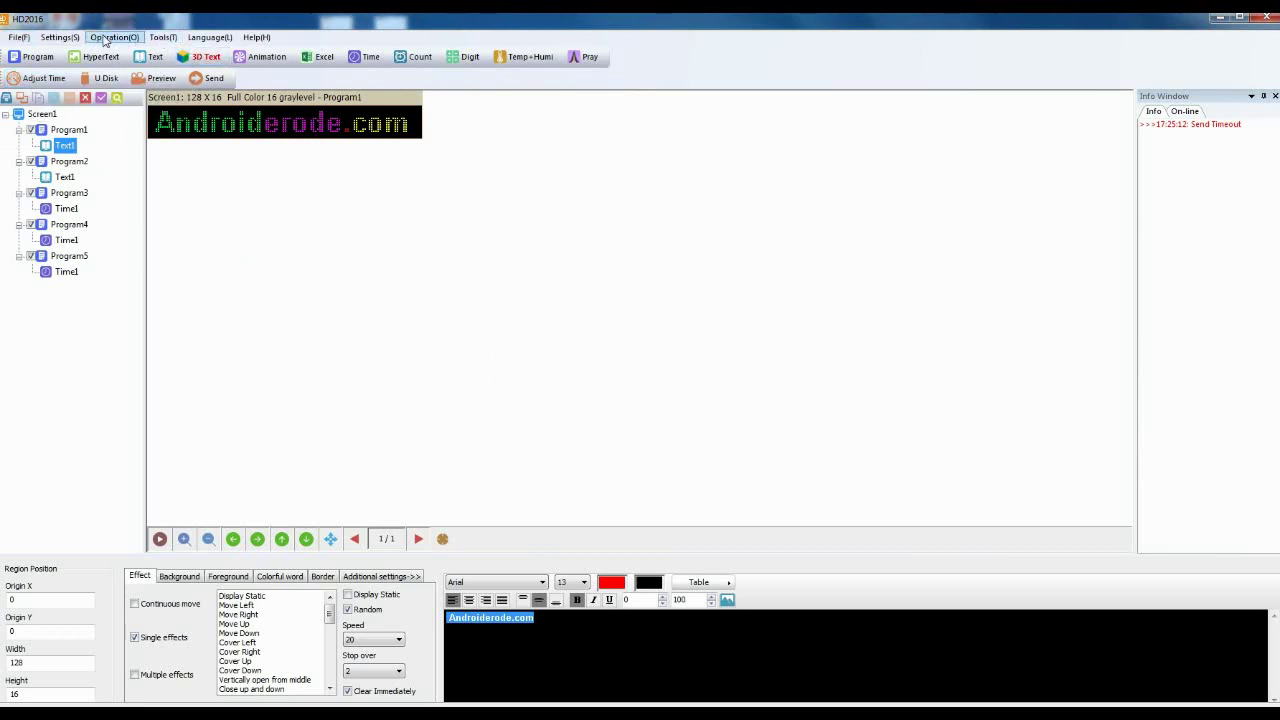
Step: Try to export the screen file to a U disk with the parameters included
left_click(104, 78)
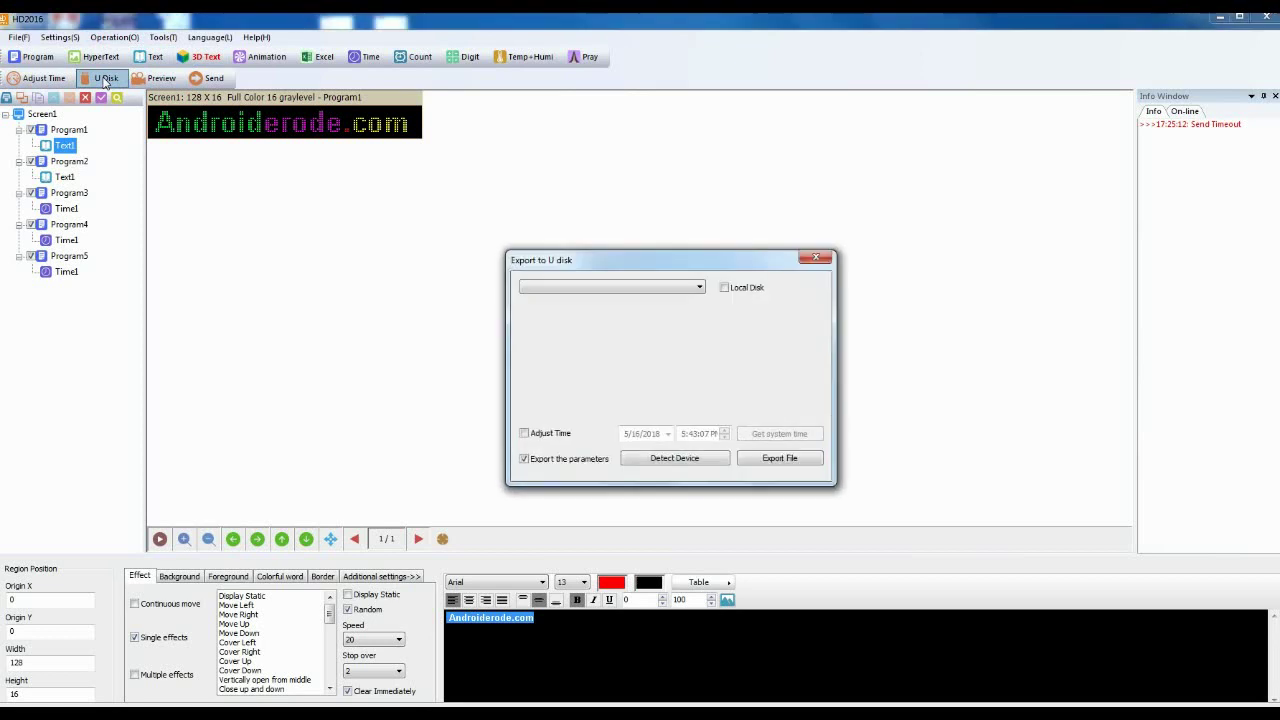
left_click(784, 460)
left_click(816, 260)
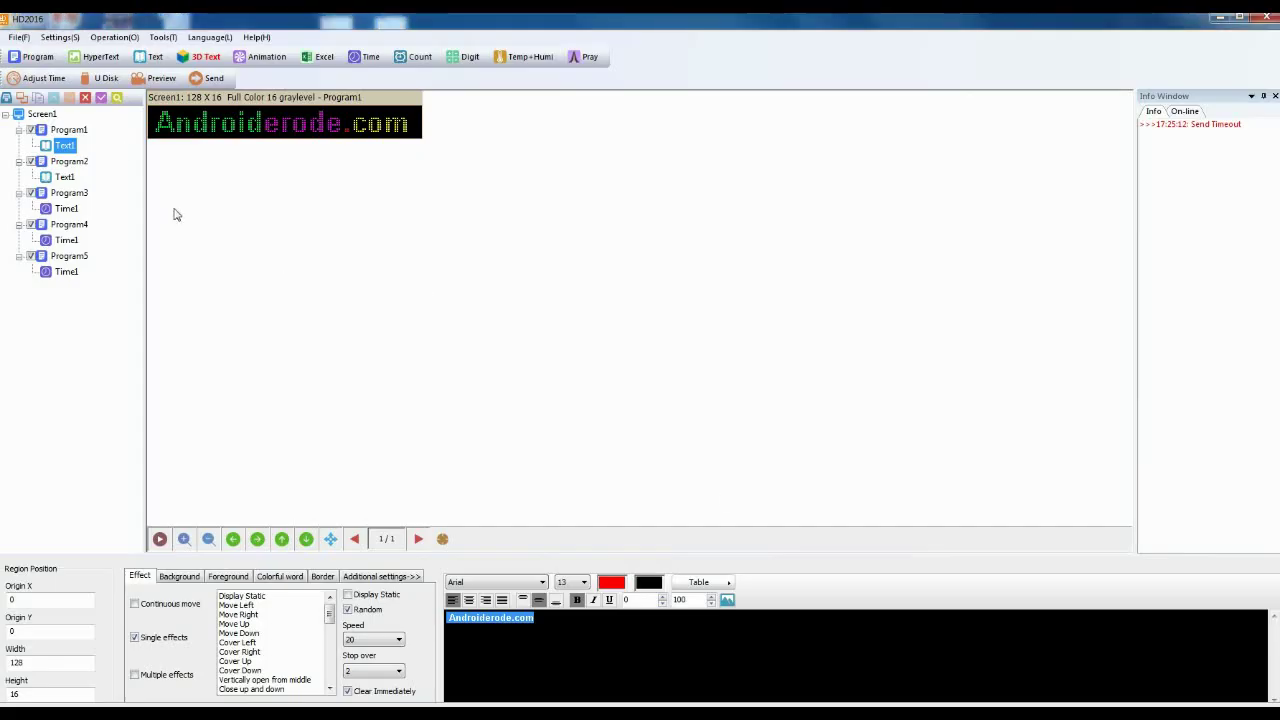
Step: Detect the SONY_8GR(H:) U disk, export the screen file with its parameters to it, and eject the disk
left_click(103, 80)
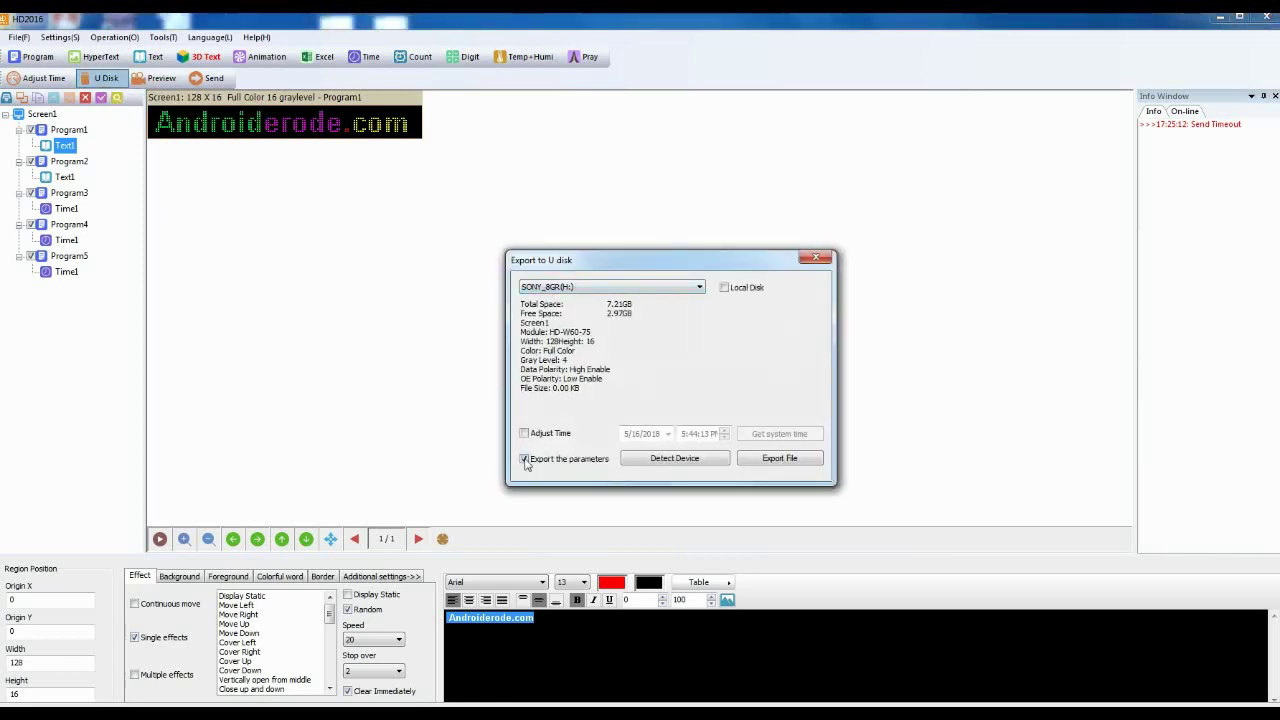
left_click(664, 458)
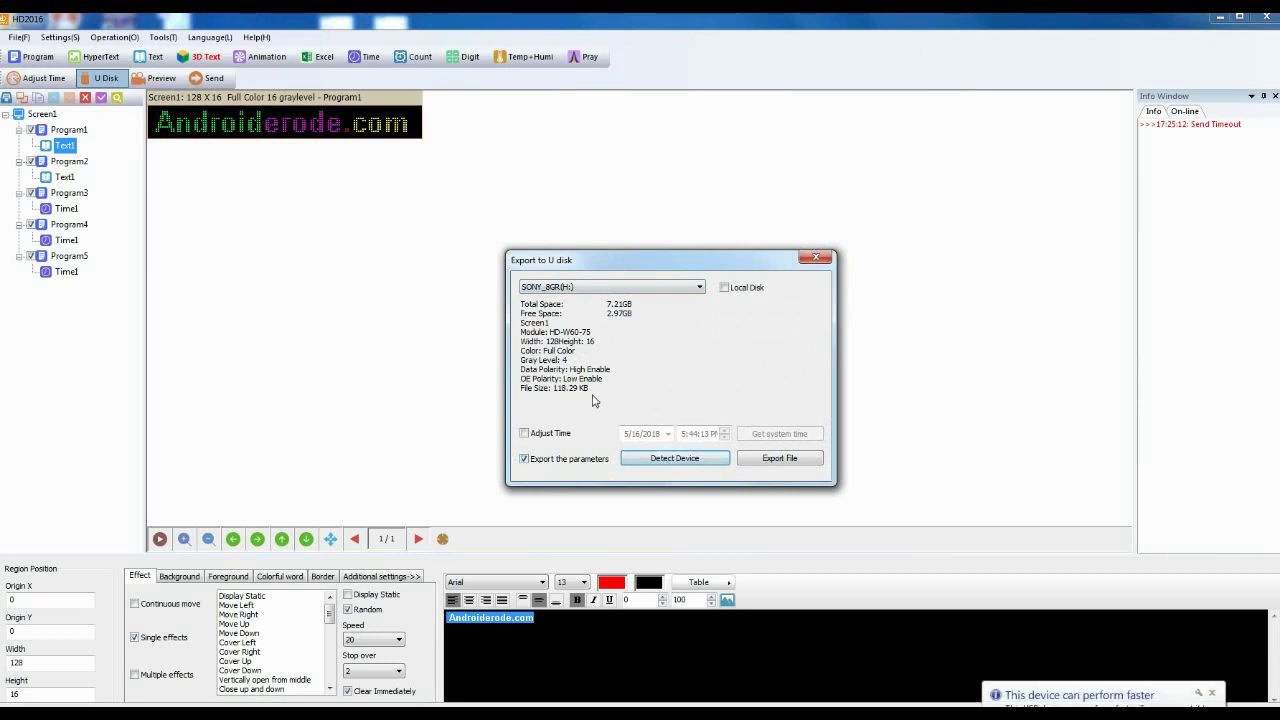
left_click(1214, 697)
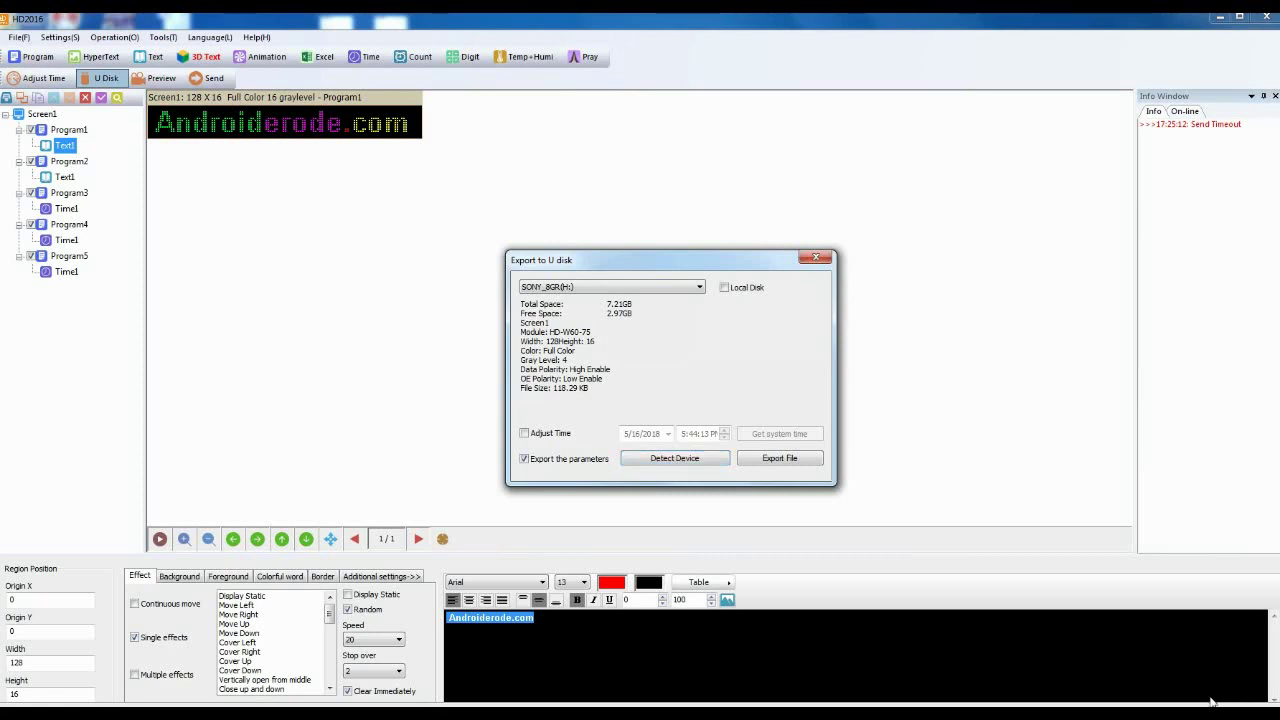
left_click(769, 460)
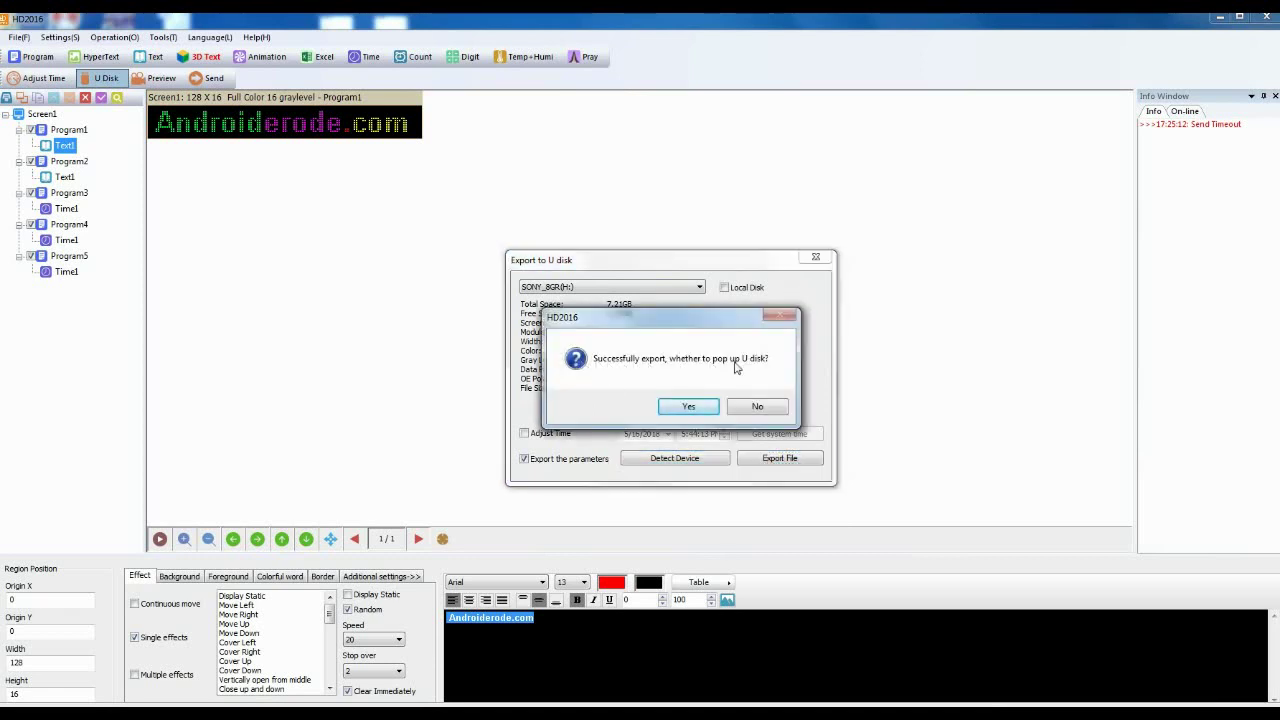
left_click(688, 408)
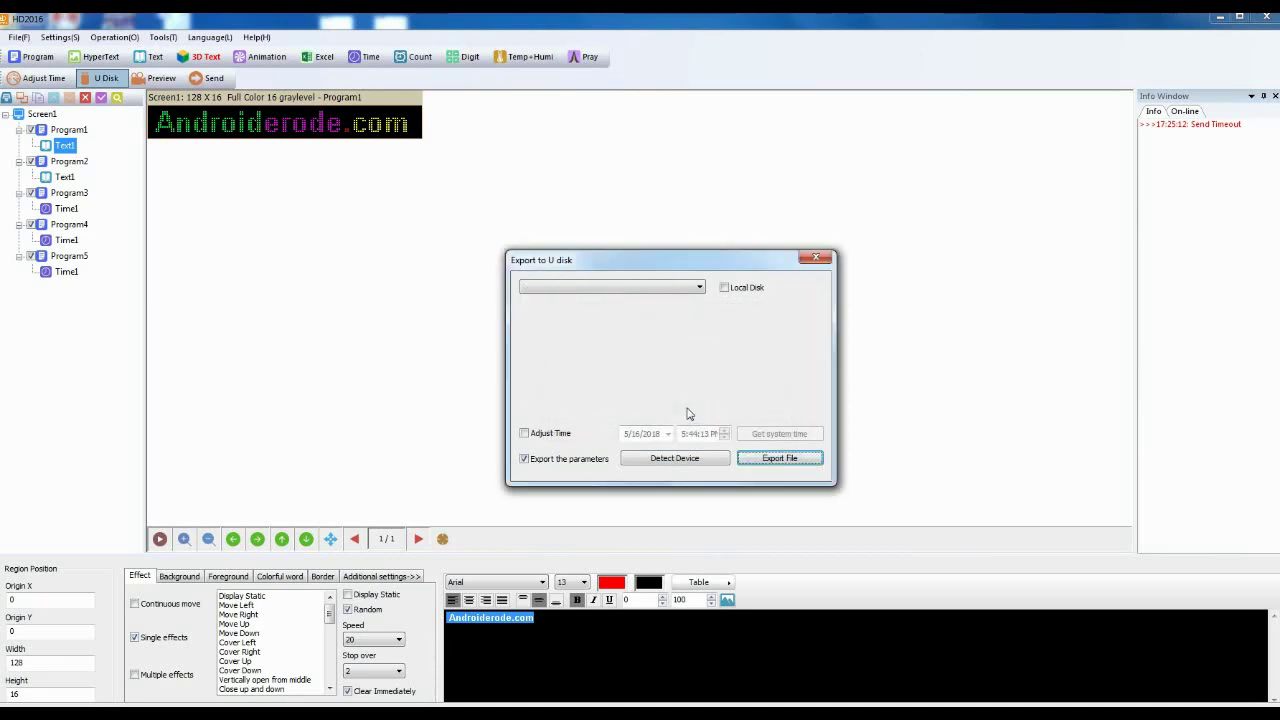